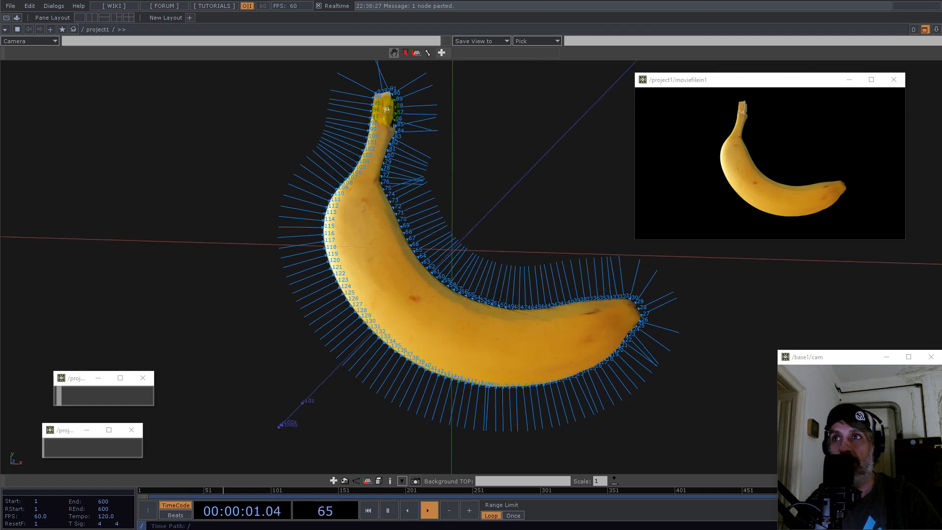
Raise both control sliders to lengthen the normals and distort the banana's outline
left_click_drag(623, 314, 546, 318)
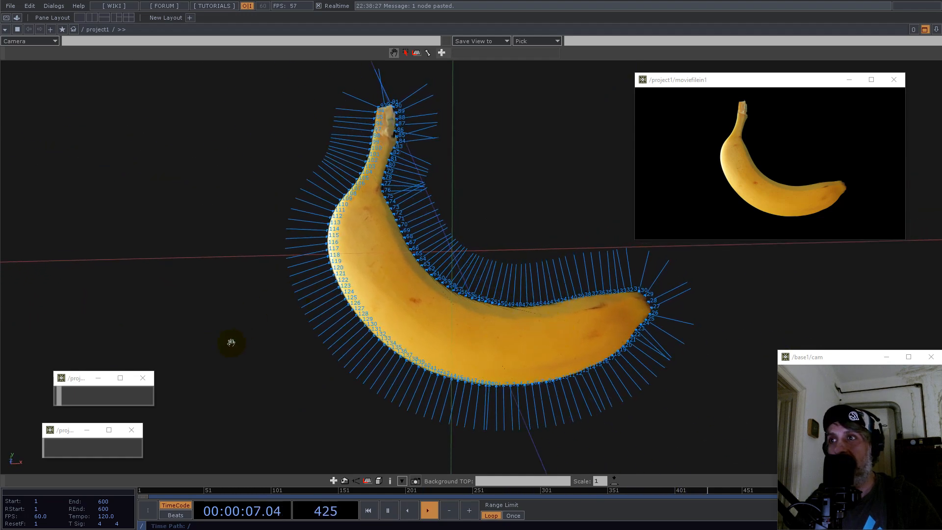
left_click(60, 395)
left_click_drag(57, 397, 60, 396)
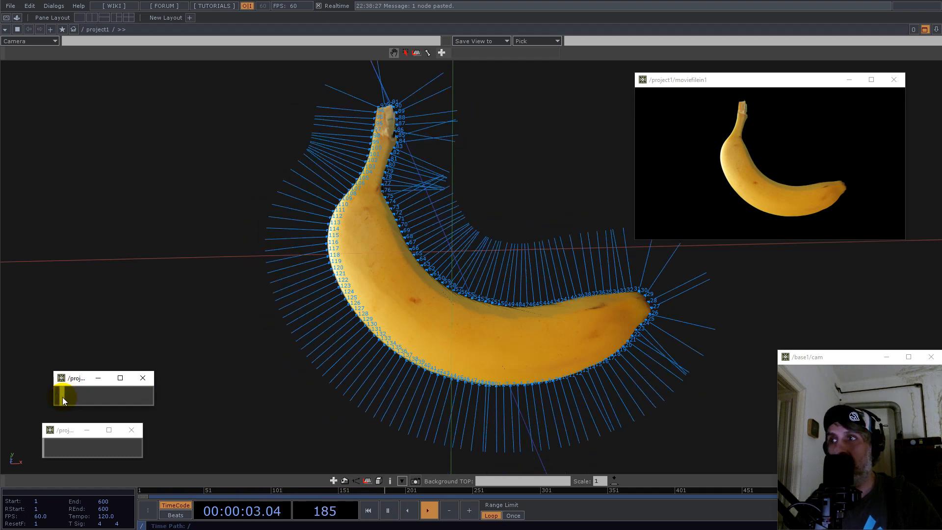
left_click_drag(47, 447, 61, 448)
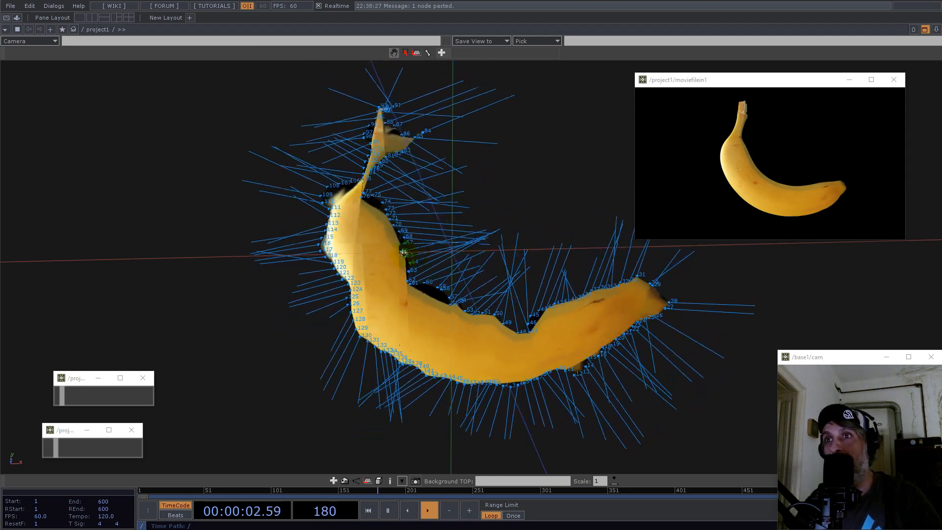
left_click_drag(421, 246, 408, 278)
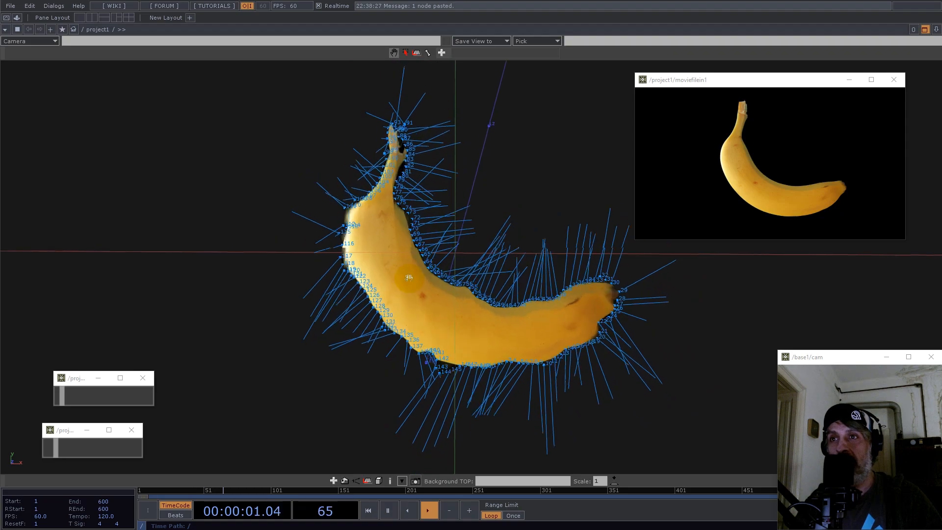
Arrange the moviefilein1 and resample2 viewers around the banana and enlarge resample2 to view its outline at an angle
left_click_drag(744, 84, 353, 116)
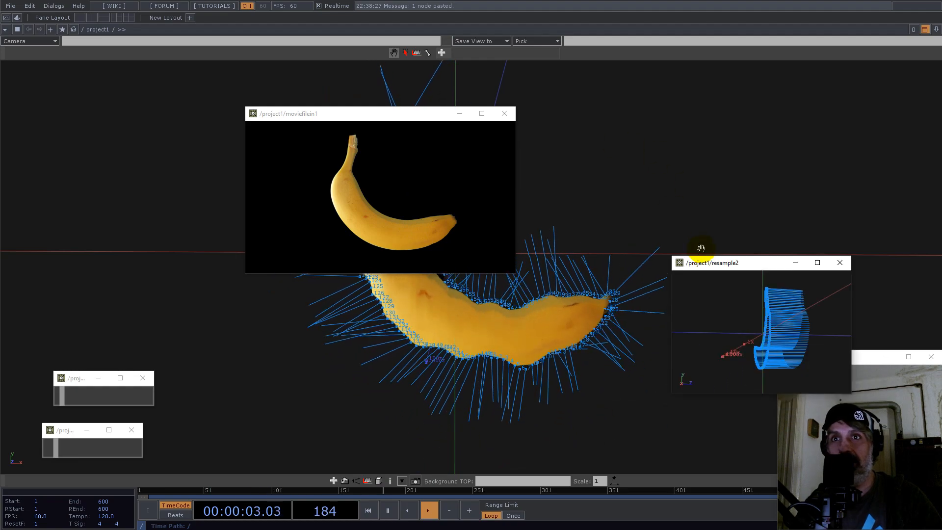
left_click_drag(705, 265, 630, 76)
left_click_drag(773, 206, 891, 321)
left_click_drag(775, 216, 707, 206)
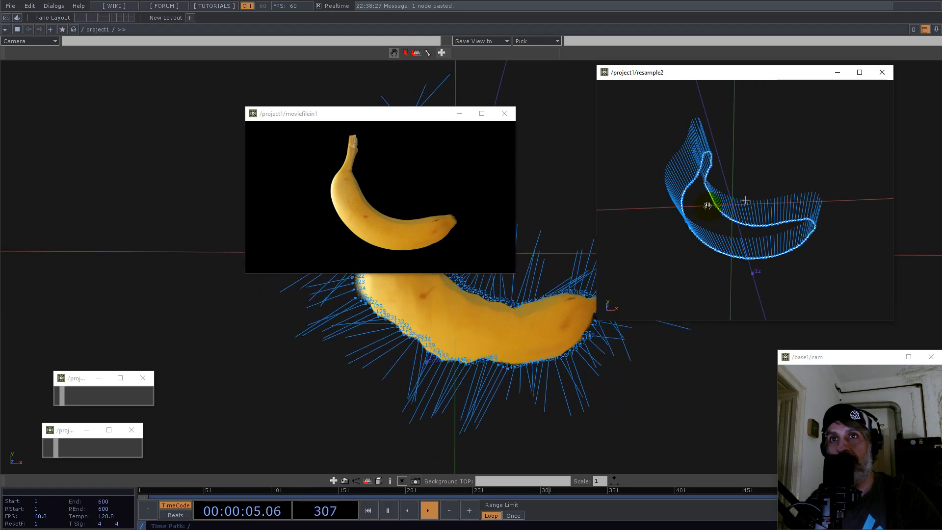
left_click_drag(352, 111, 117, 93)
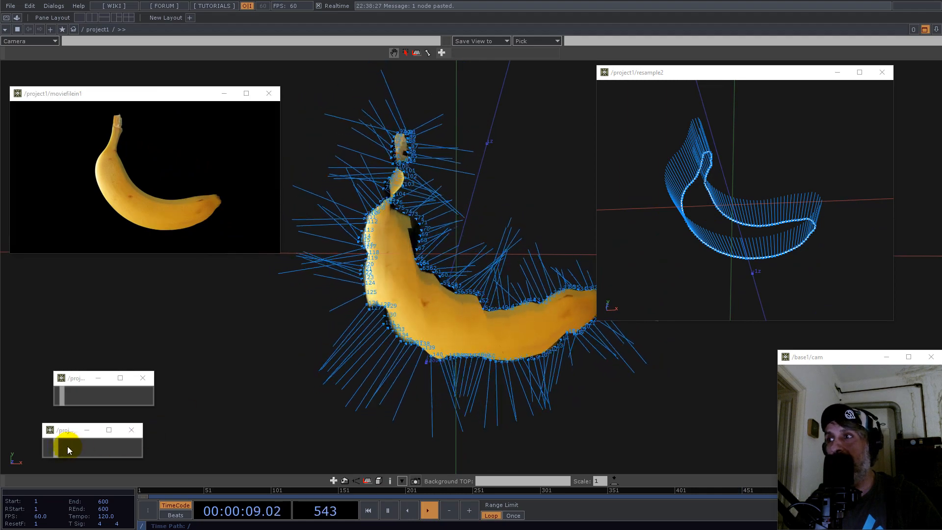
Lower both control sliders to shorten the normals and remove the distortion from the banana
left_click_drag(67, 442, 25, 448)
left_click_drag(66, 402, 57, 402)
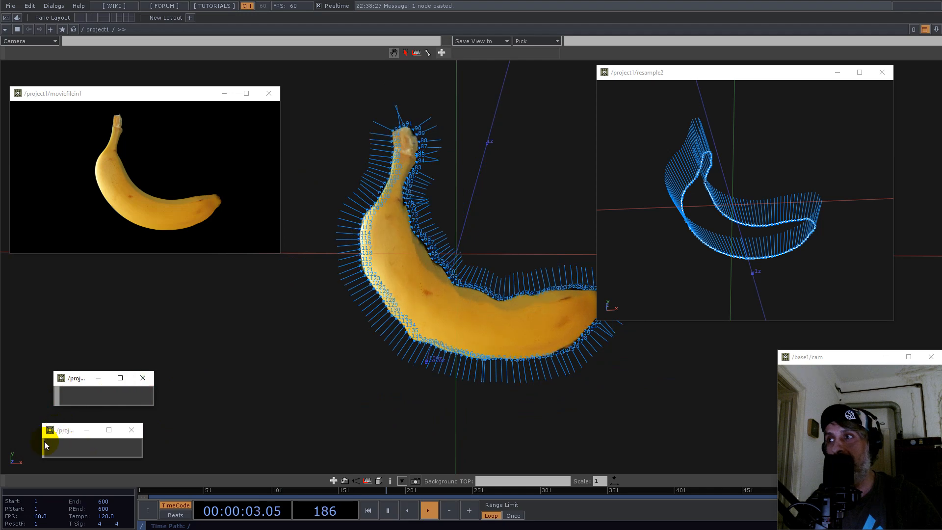
left_click_drag(484, 323, 515, 288)
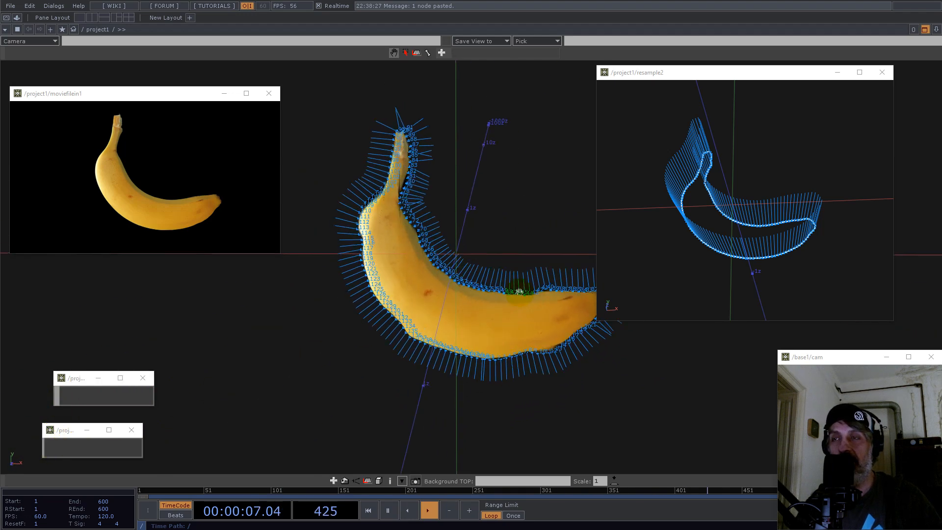
Restore the split pane layout, go up to the root network, and close the moviefilein1 viewer and both slider windows
left_click(924, 29)
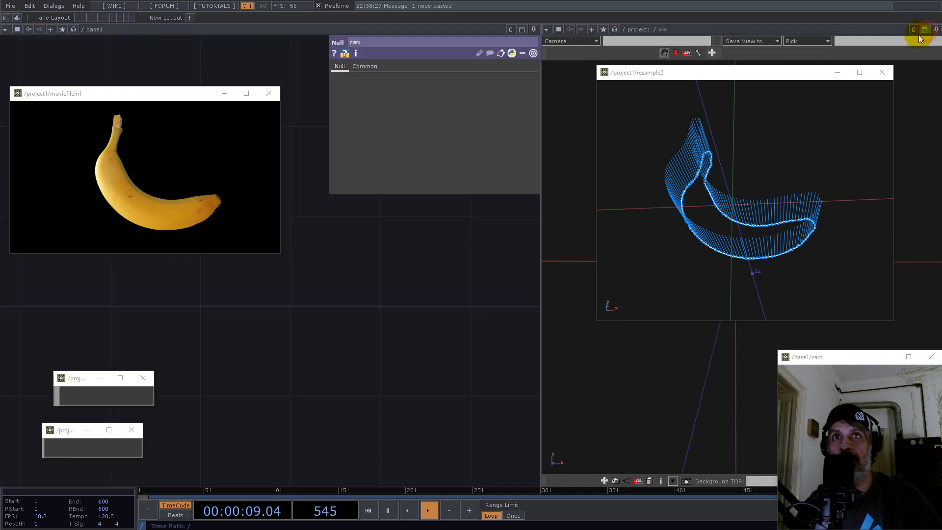
left_click(271, 94)
key("h")
key("u")
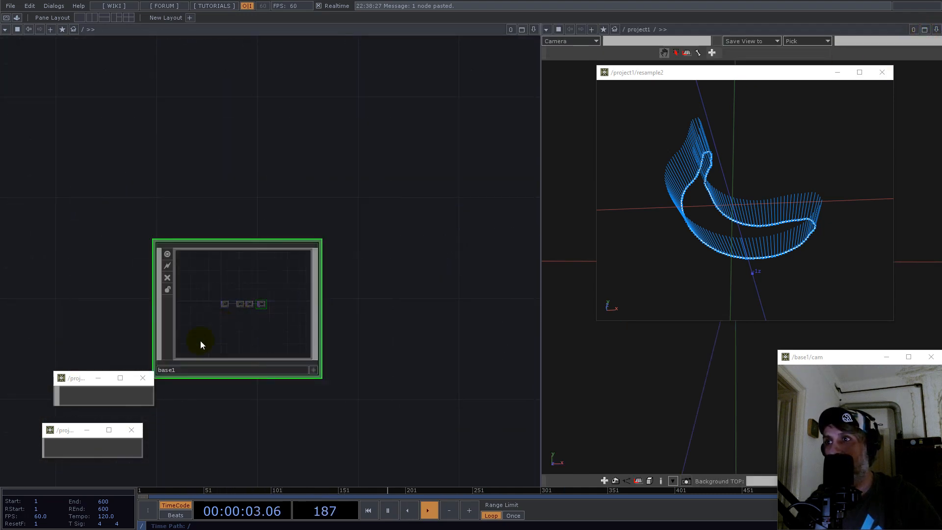
left_click(142, 378)
left_click(130, 434)
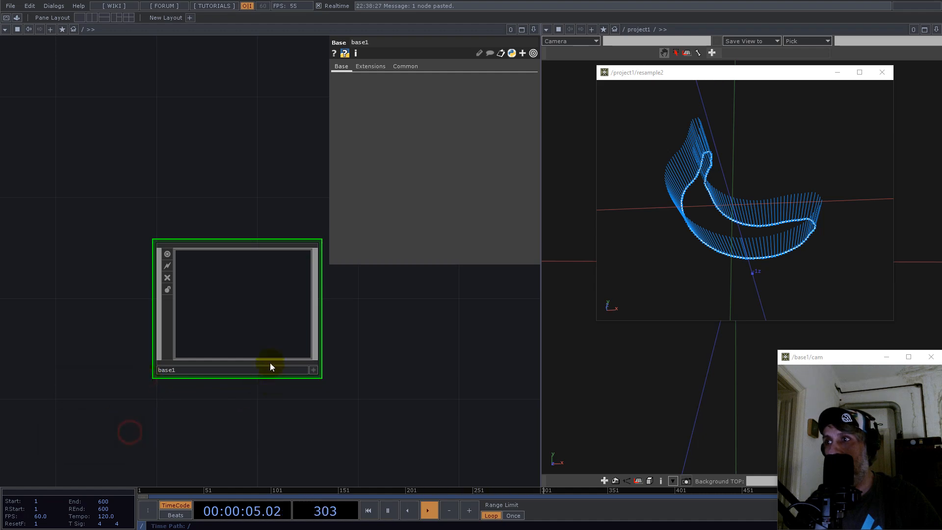
Enter the project2 container and delete all the operators inside it
scroll(269, 362, "down", 5)
left_click_drag(115, 203, 358, 344)
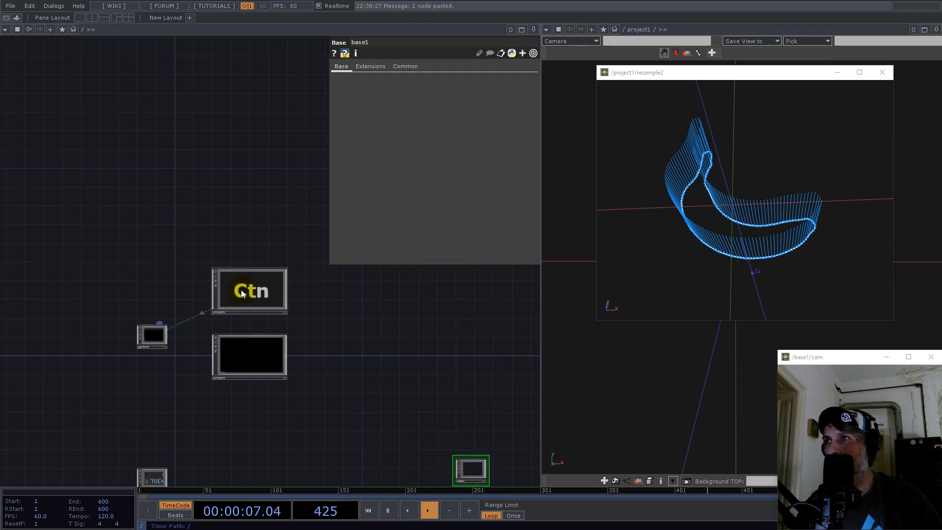
left_click(243, 294)
key("i")
scroll(285, 298, "up", 5)
scroll(269, 296, "down", 10)
scroll(225, 283, "up", 5)
left_click(225, 401)
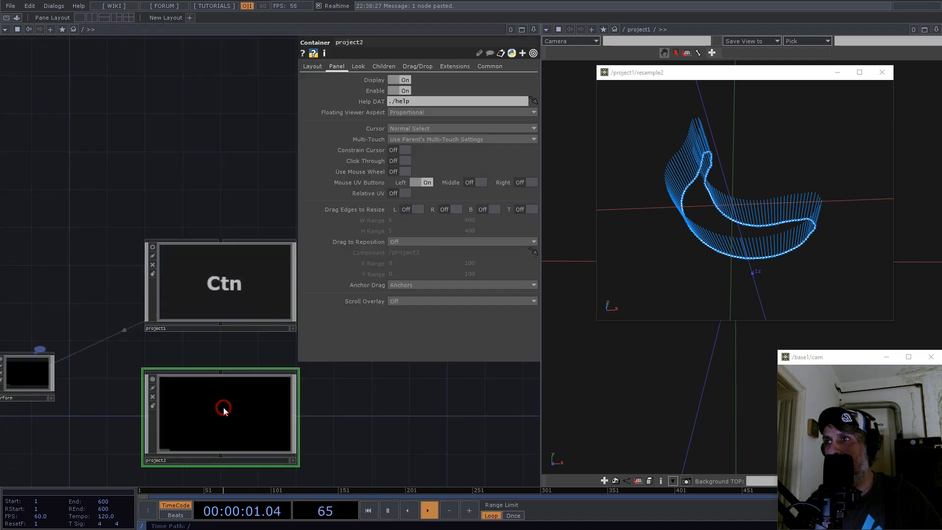
key("i")
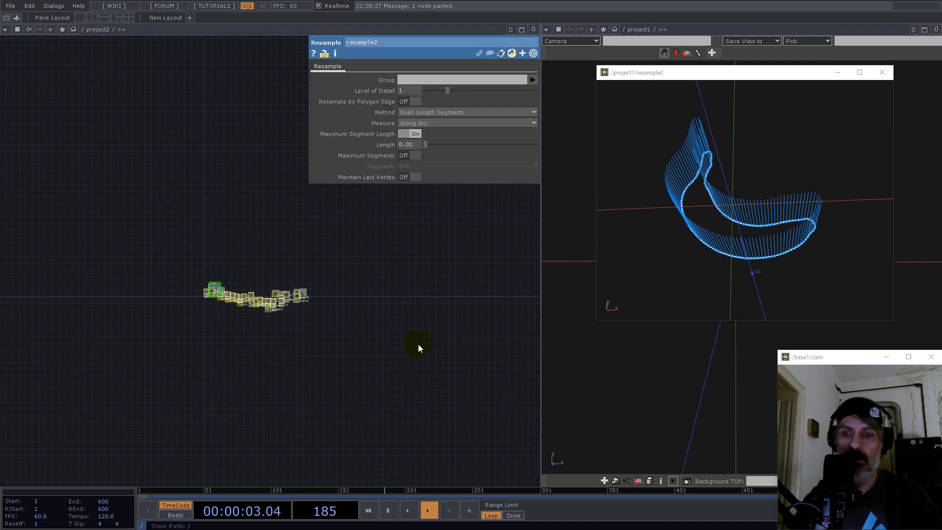
key("Delete")
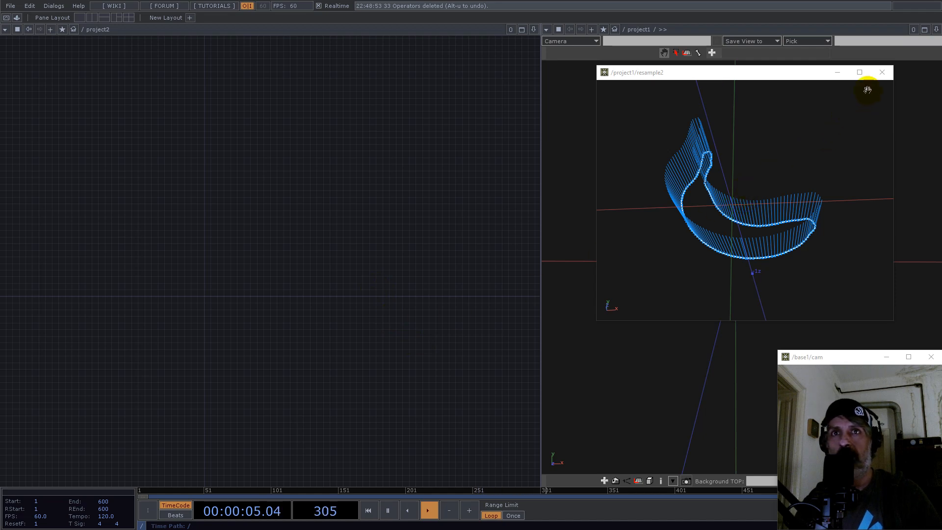
Close the resample2 viewer and the geometry viewer pane so that only the empty project2 network remains
left_click(883, 76)
left_click(936, 29)
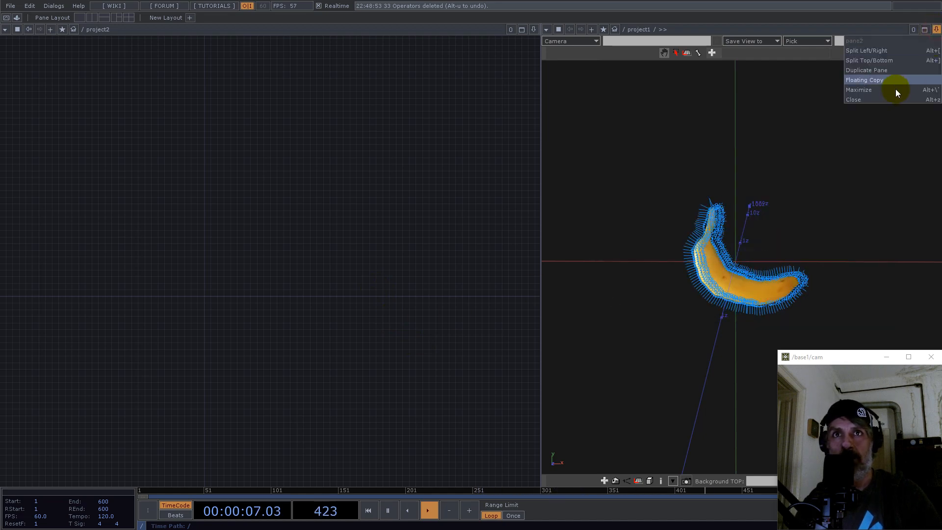
left_click(884, 99)
left_click_drag(283, 288, 554, 263)
left_click_drag(493, 262, 396, 294)
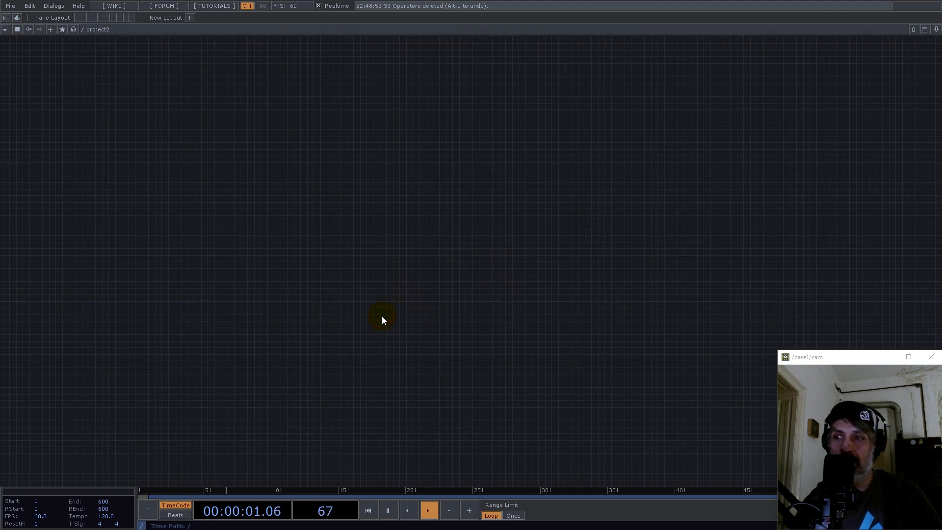
Create a Circle SOP in project2 and place it at the network's origin
double_click(396, 288)
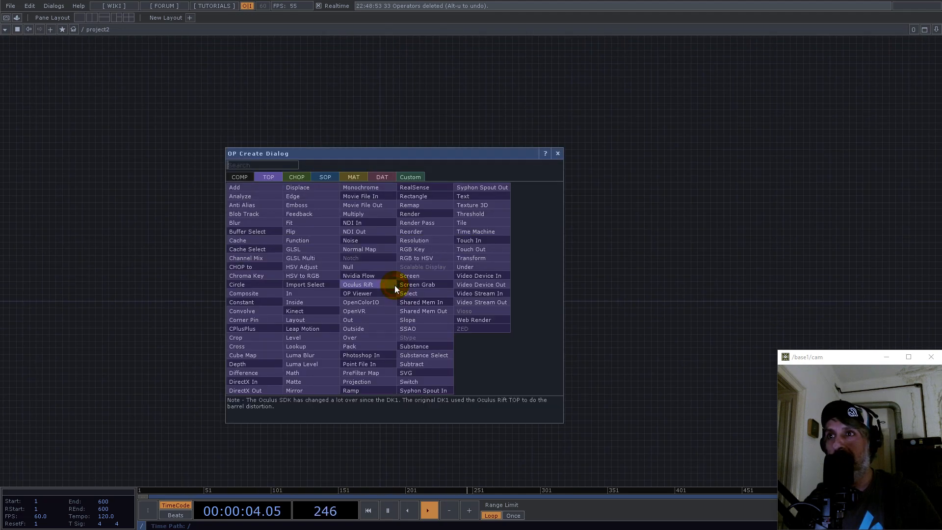
left_click(325, 175)
type("ci")
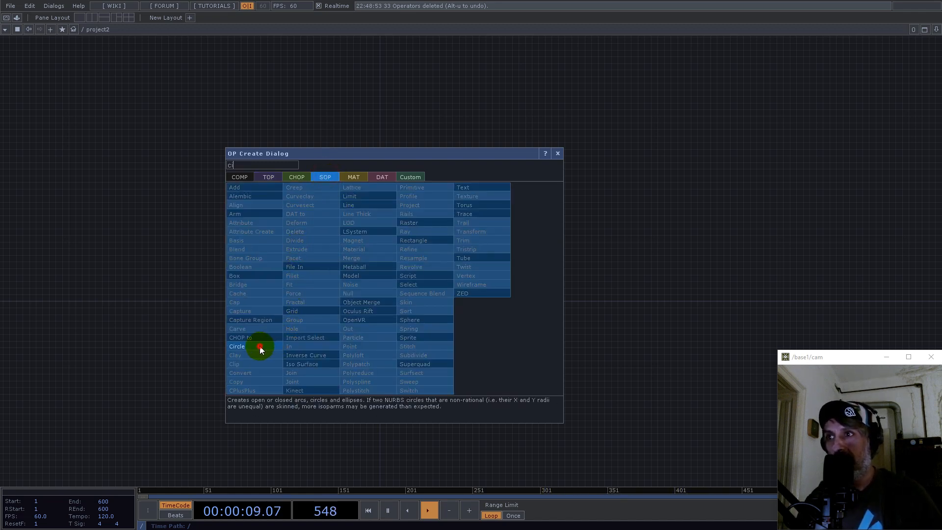
left_click(260, 349)
left_click(394, 287)
scroll(268, 281, "up", 3)
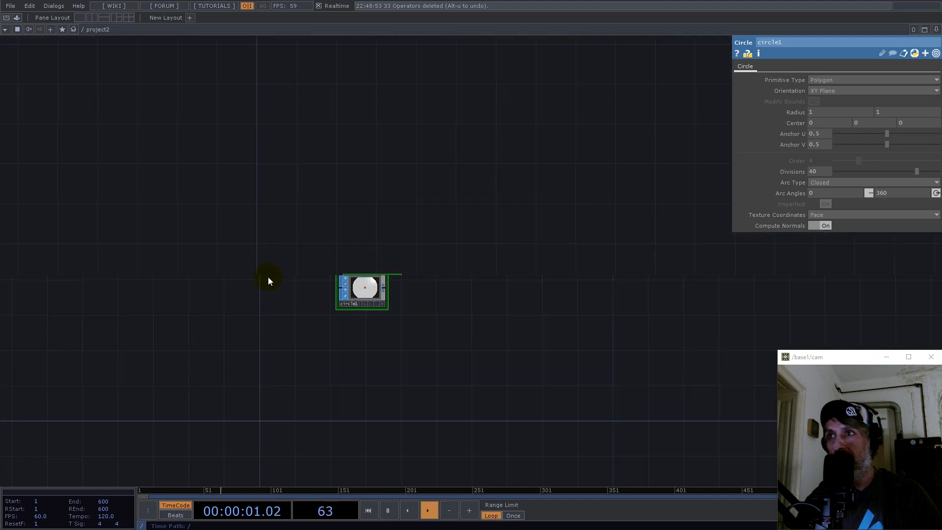
left_click_drag(372, 294, 284, 431)
left_click_drag(432, 210, 457, 129)
Activate the circle's viewer and turn on point markers, point numbers and point normals for it
scroll(385, 206, "up", 5)
left_click(395, 296)
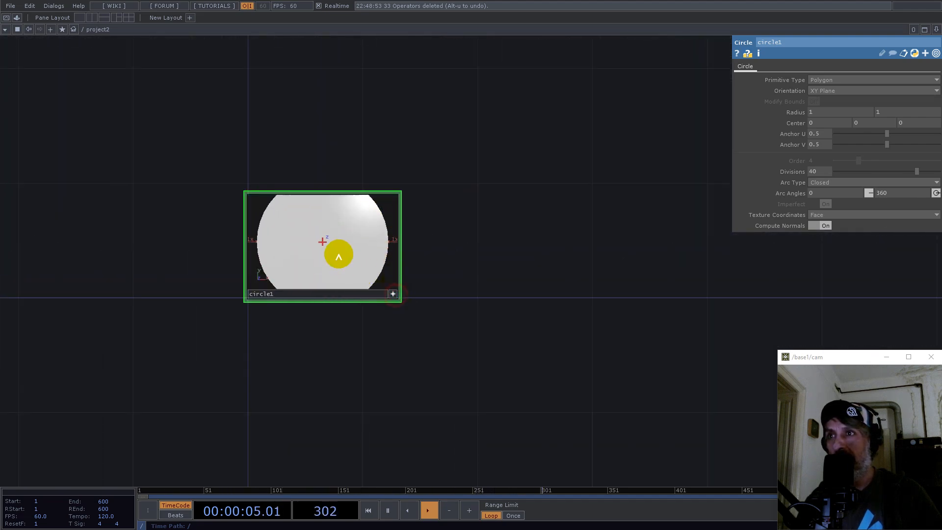
scroll(336, 238, "down", 3)
scroll(330, 248, "up", 6)
scroll(353, 245, "down", 5)
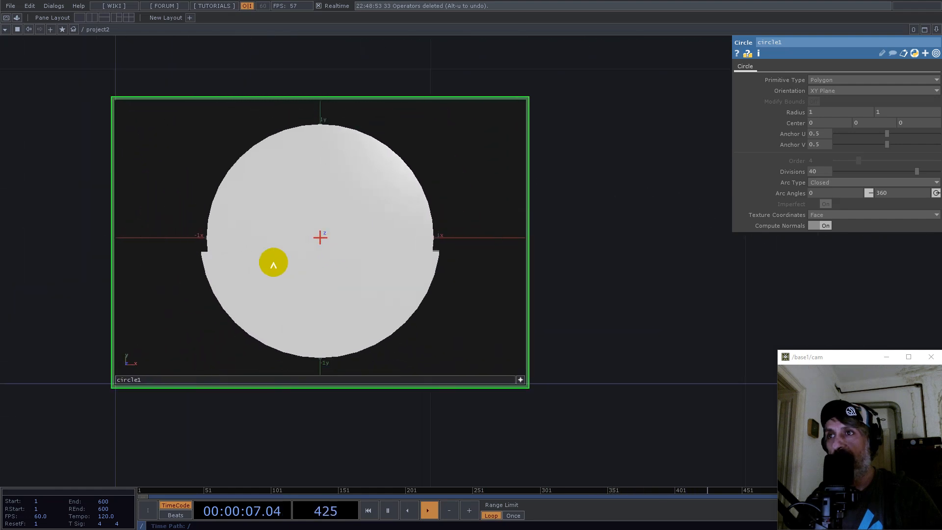
left_click_drag(222, 281, 337, 242)
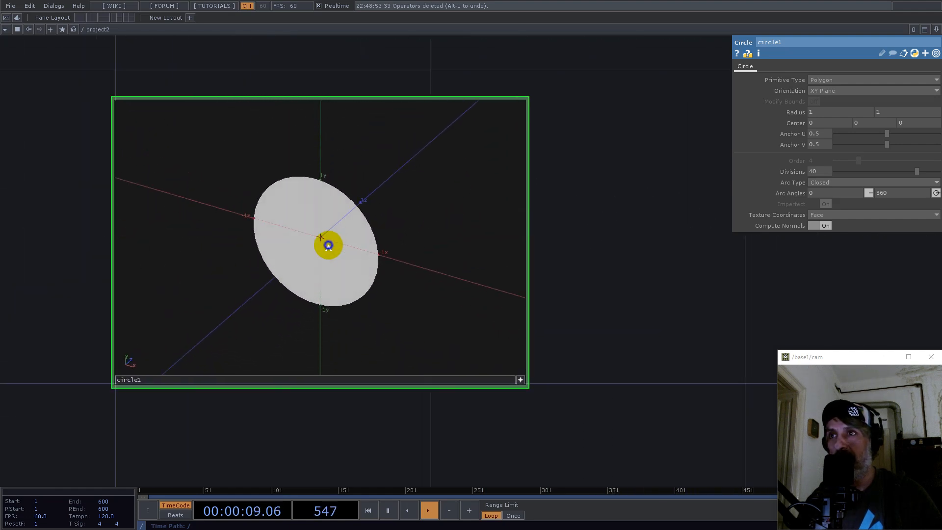
right_click(328, 245)
left_click(353, 220)
left_click(150, 94)
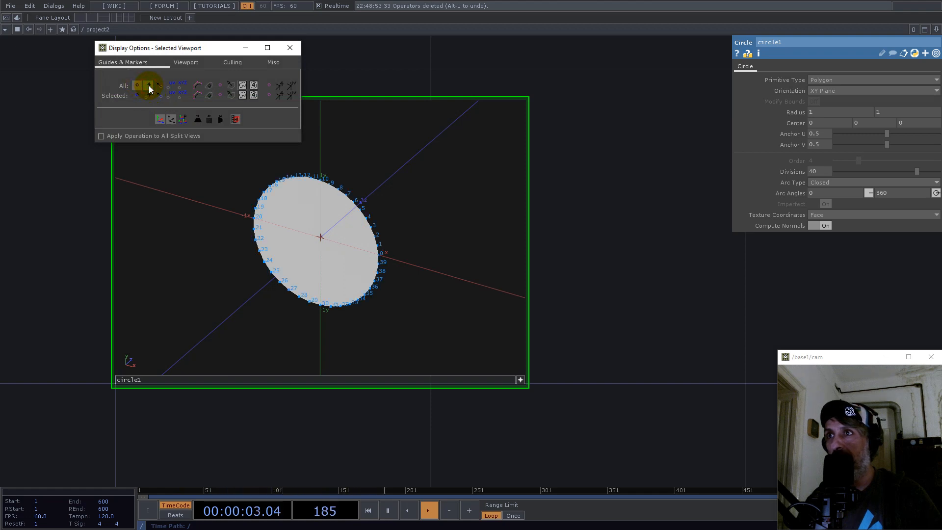
left_click(160, 86)
Examine the direction of the circle's point normals from several angles, and deactivate its viewer
left_click_drag(311, 222, 364, 287)
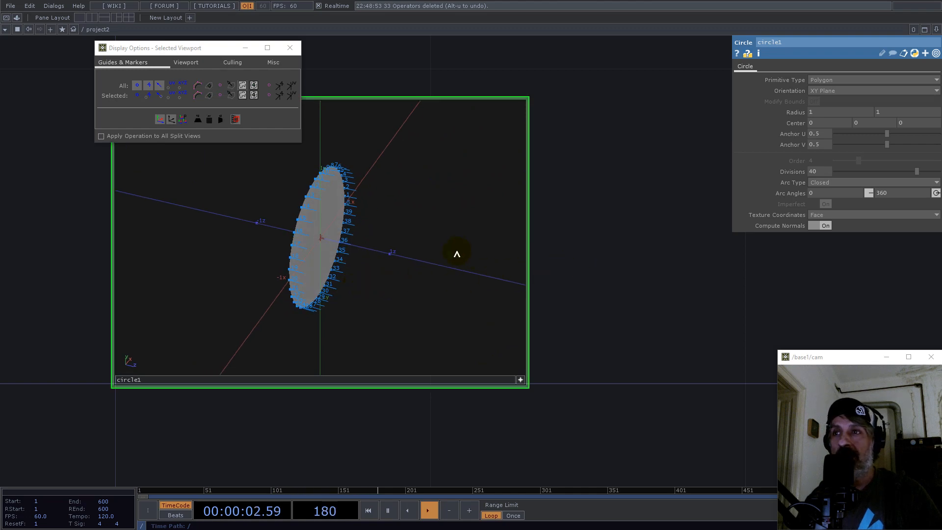
left_click_drag(332, 242, 351, 271)
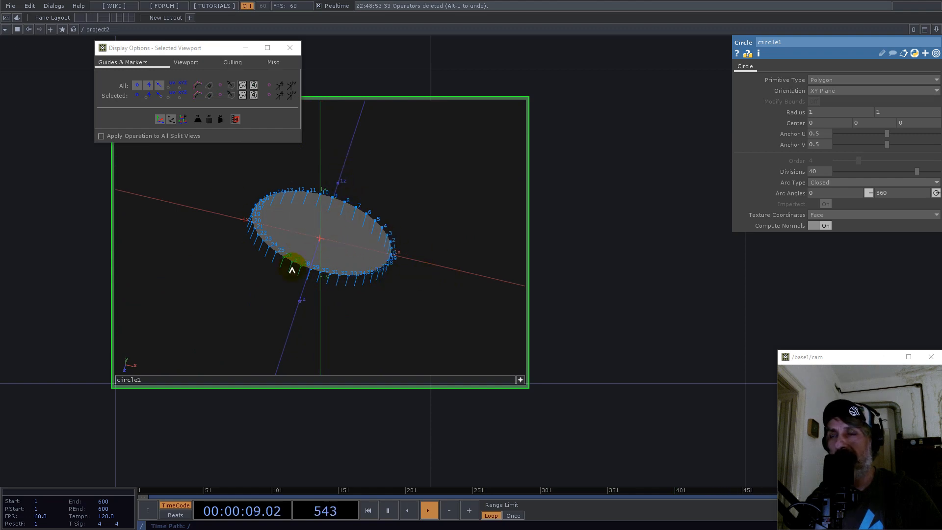
scroll(293, 288, "down", 4)
scroll(297, 275, "up", 6)
left_click_drag(309, 261, 359, 155)
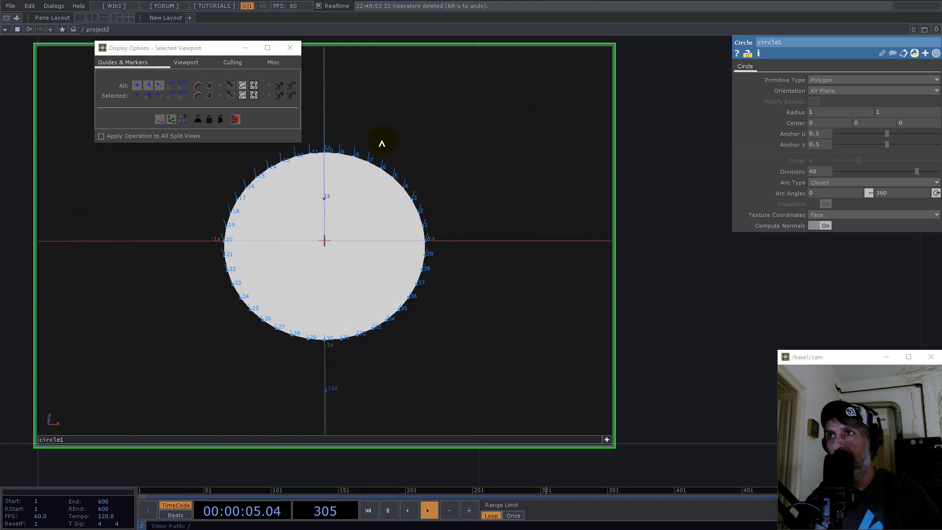
scroll(313, 211, "down", 3)
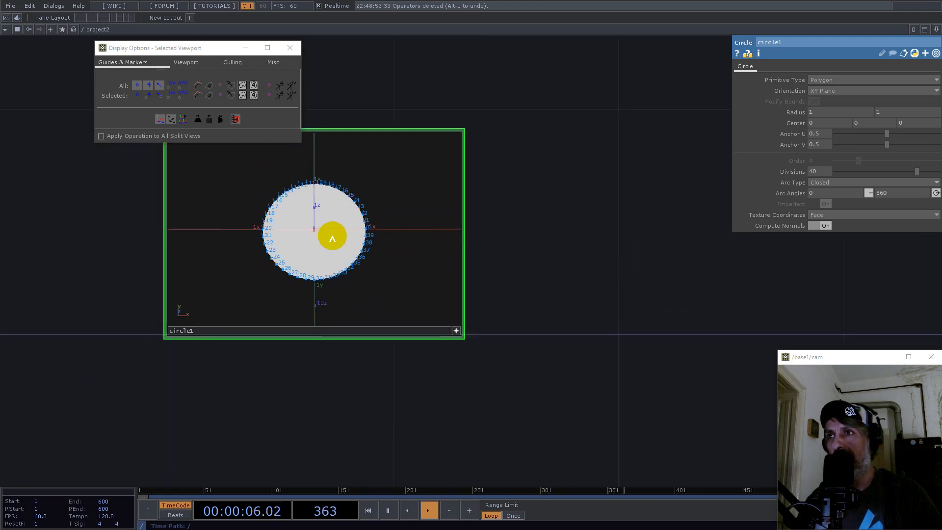
left_click(456, 330)
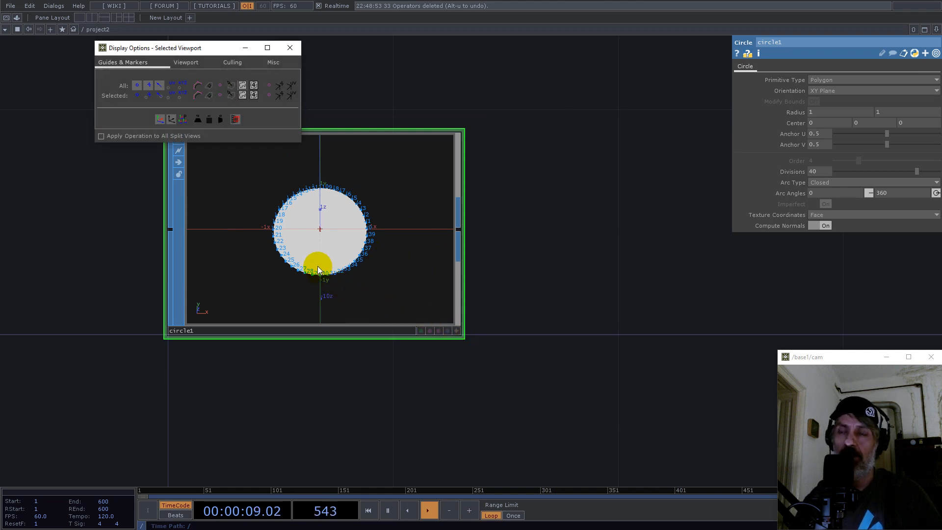
Create an Add SOP below the circle and enable its Point 0 at 0, 0, 0
scroll(378, 258, "down", 3)
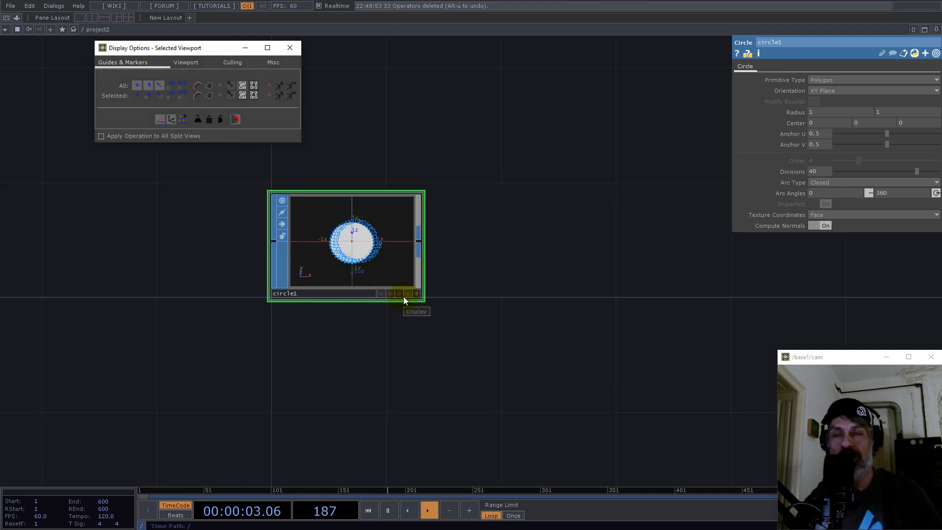
left_click_drag(526, 311, 518, 224)
left_click(315, 354)
left_click(315, 354)
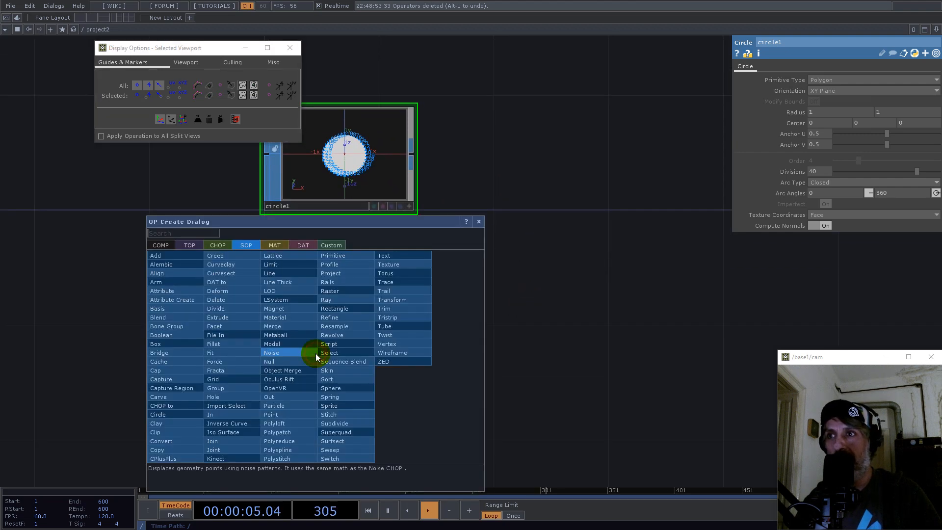
left_click(160, 254)
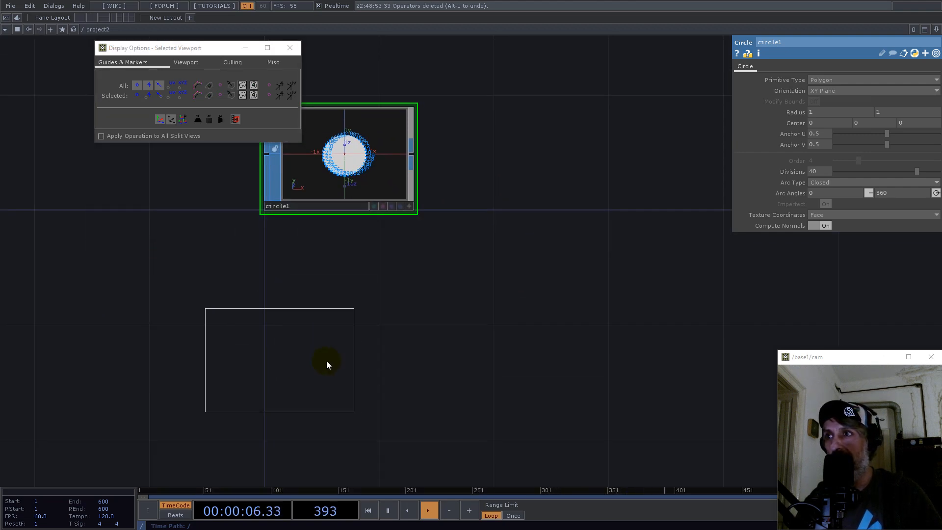
left_click(348, 385)
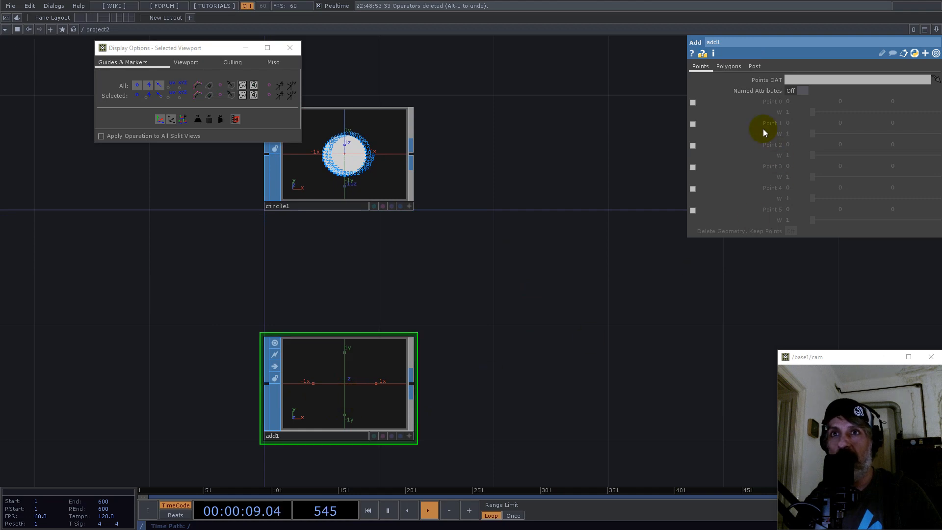
left_click(693, 103)
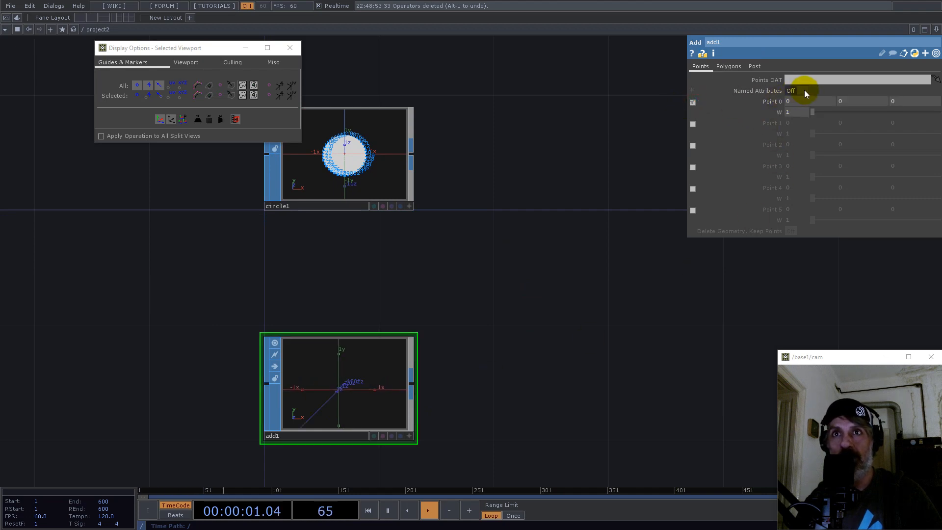
Turn on point markers and point numbers in the Add SOP's viewer and set its Point 0 X to 1
left_click(405, 437)
right_click(361, 354)
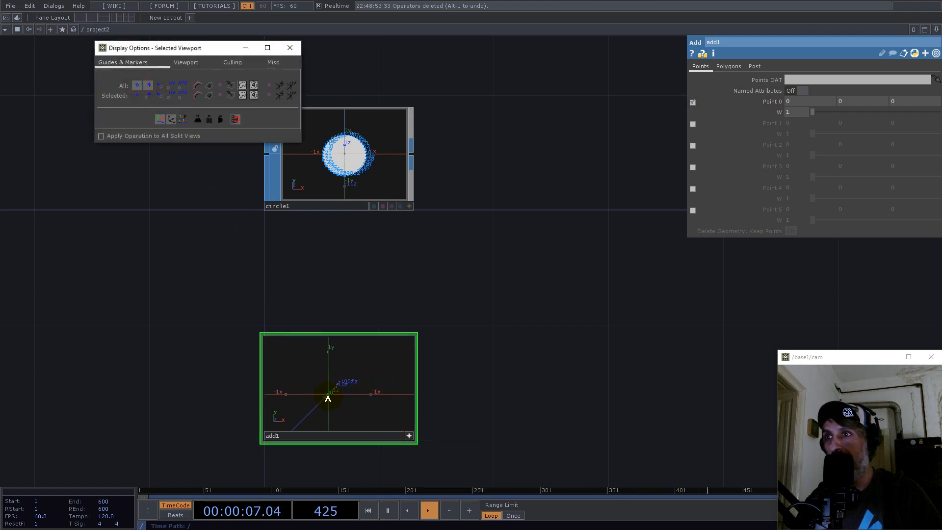
left_click(797, 100)
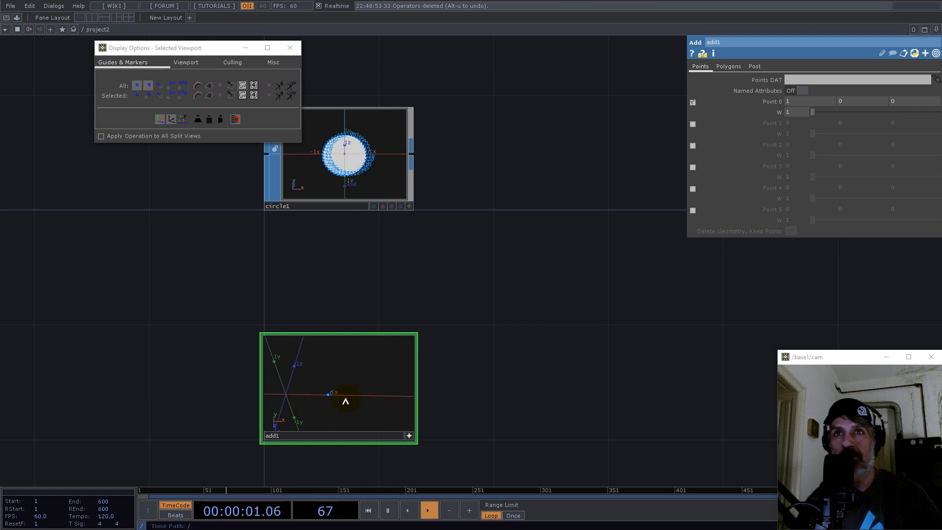
left_click(407, 435)
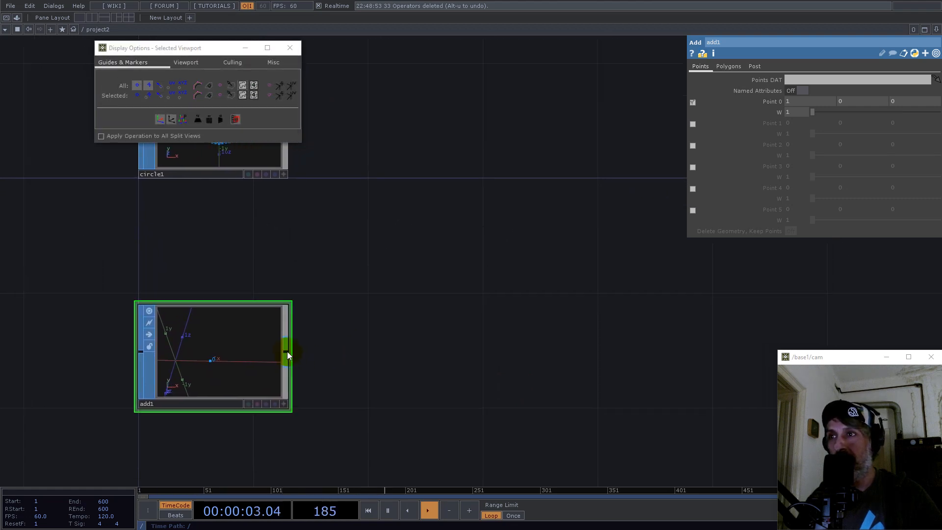
Create a Point SOP fed by the Add SOP and place it beside it
left_click(287, 351)
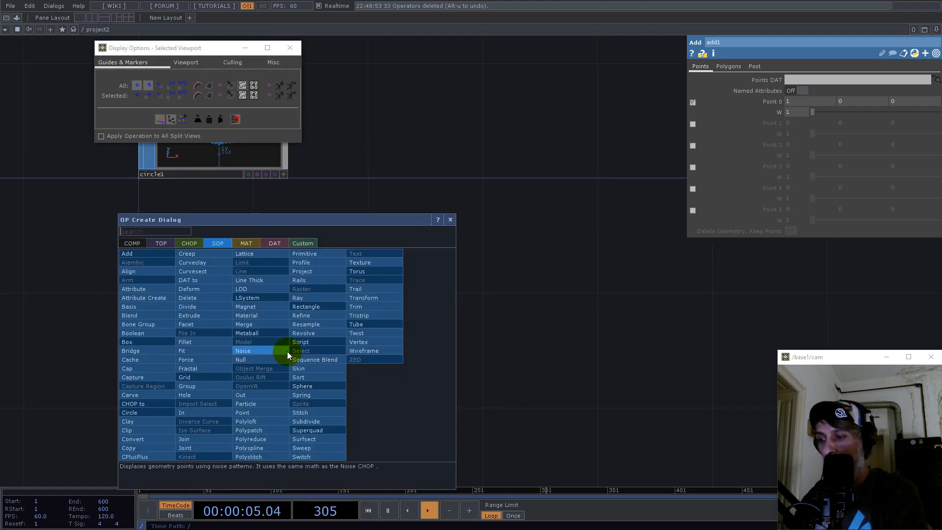
type("poi")
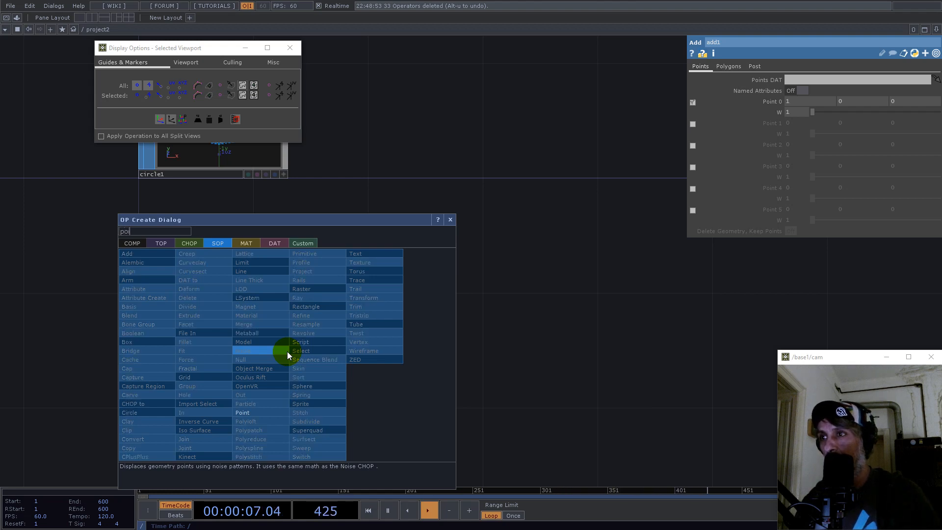
left_click(250, 409)
left_click(408, 360)
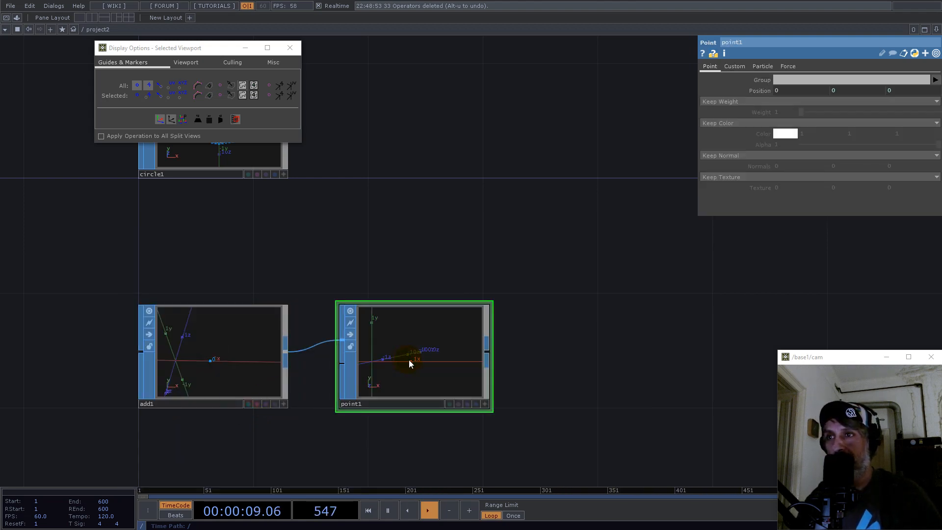
Set the Point SOP to Add Normal, switch nx, ny and nz to constant values, and set the normal to 1, 0, 0
left_click(725, 156)
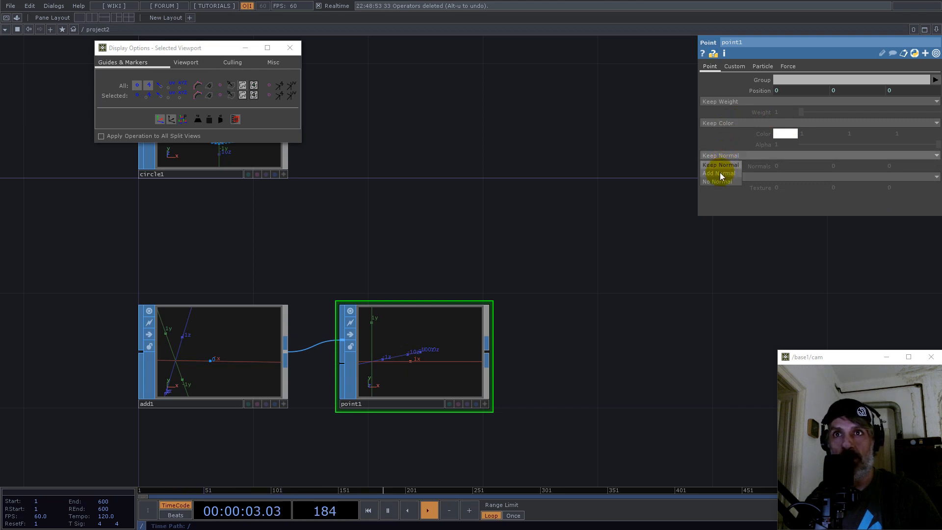
left_click(720, 172)
left_click(757, 167)
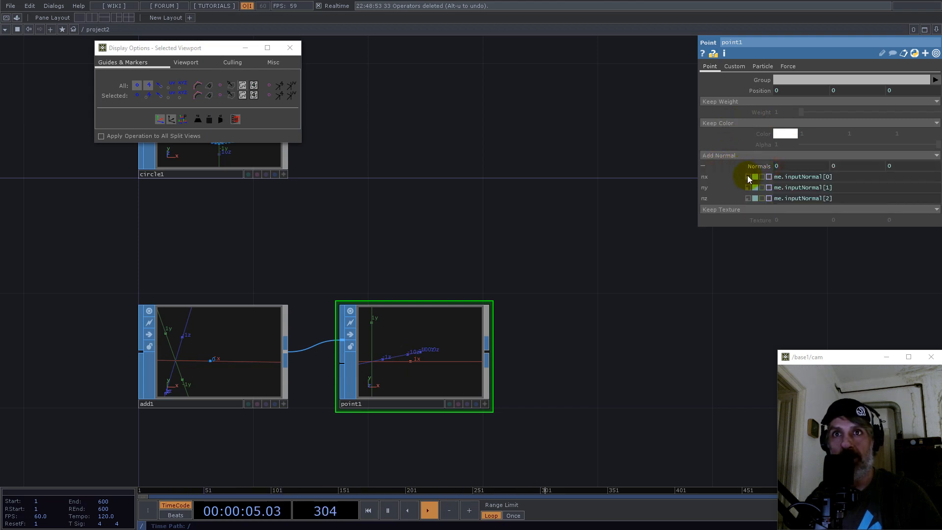
left_click(747, 177)
left_click(746, 187)
left_click(746, 199)
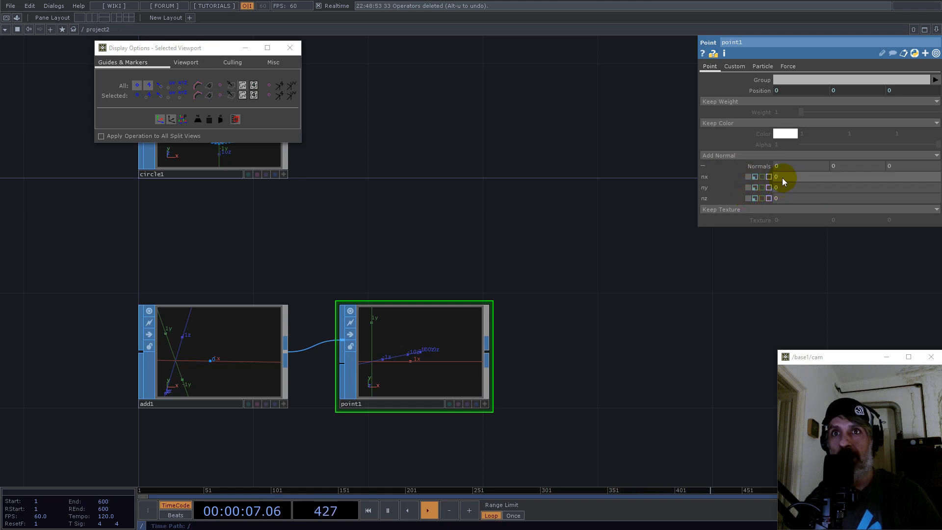
left_click(421, 363)
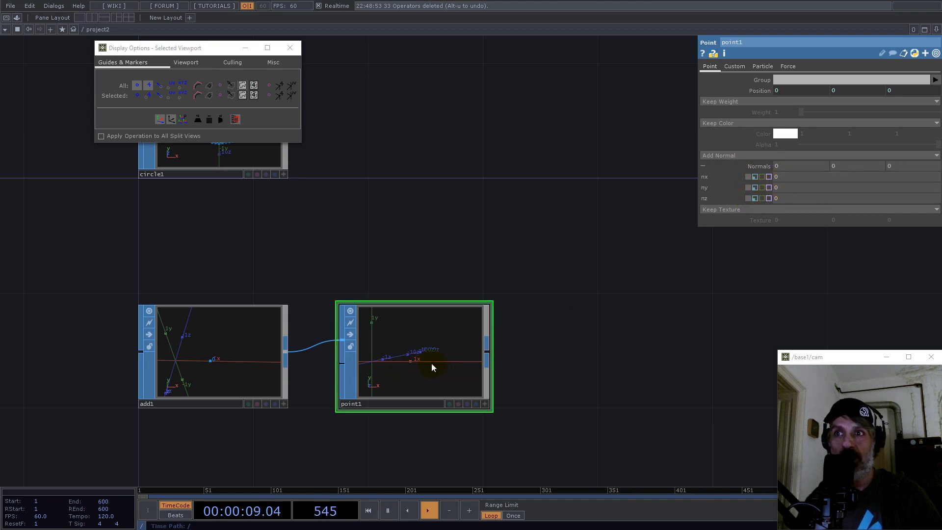
left_click(779, 176)
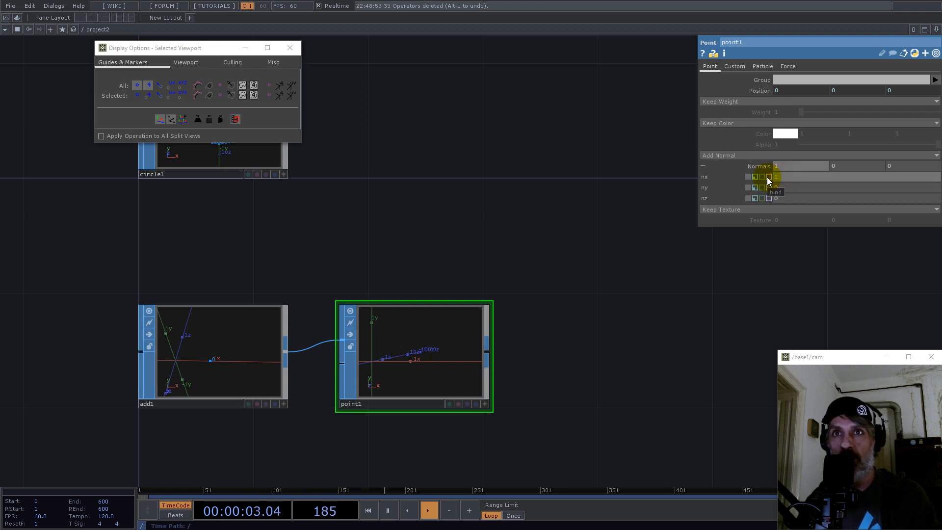
Turn on point markers, numbers and normals in the Point SOP's viewer, inspect the point's normal direction, and deactivate the viewer
left_click(484, 403)
right_click(400, 321)
left_click(414, 339)
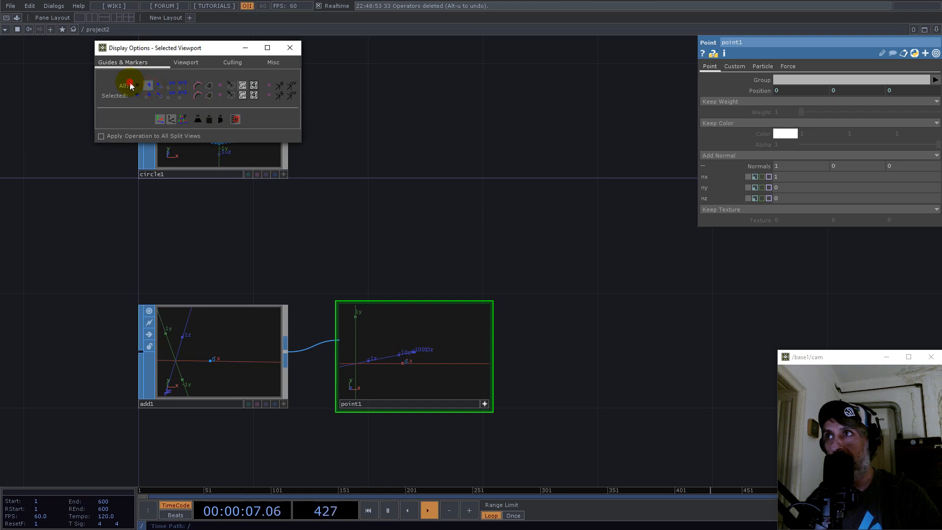
scroll(396, 373, "up", 3)
mouse_move(432, 355)
left_mouse_down()
mouse_move(420, 386)
mouse_move(437, 344)
left_mouse_up()
scroll(437, 343, "down", 4)
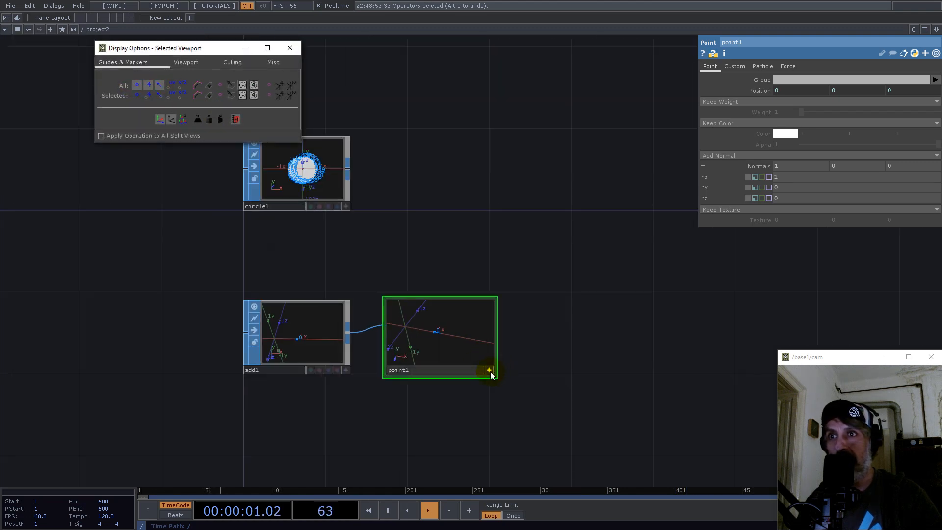
Create a Copy SOP fed by the Point SOP and place it beside it
left_click_drag(567, 358, 465, 377)
left_click(391, 351)
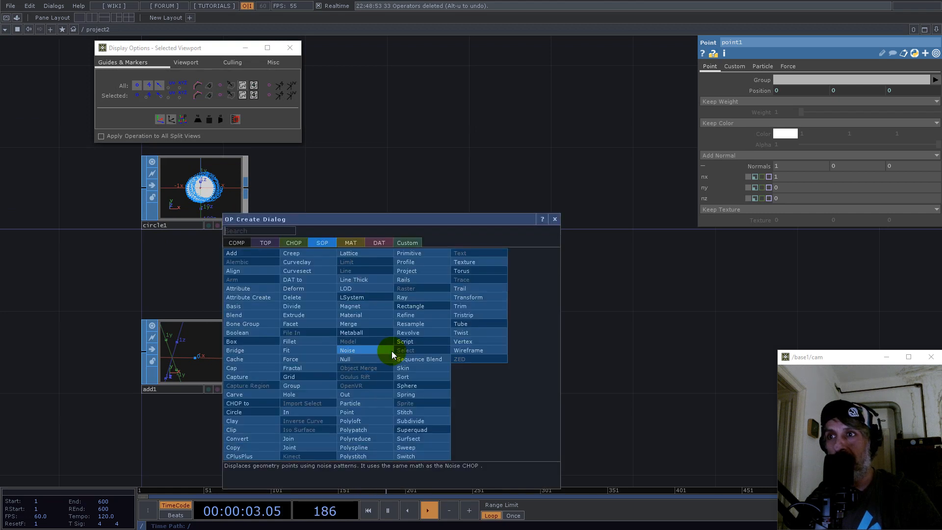
type("copy")
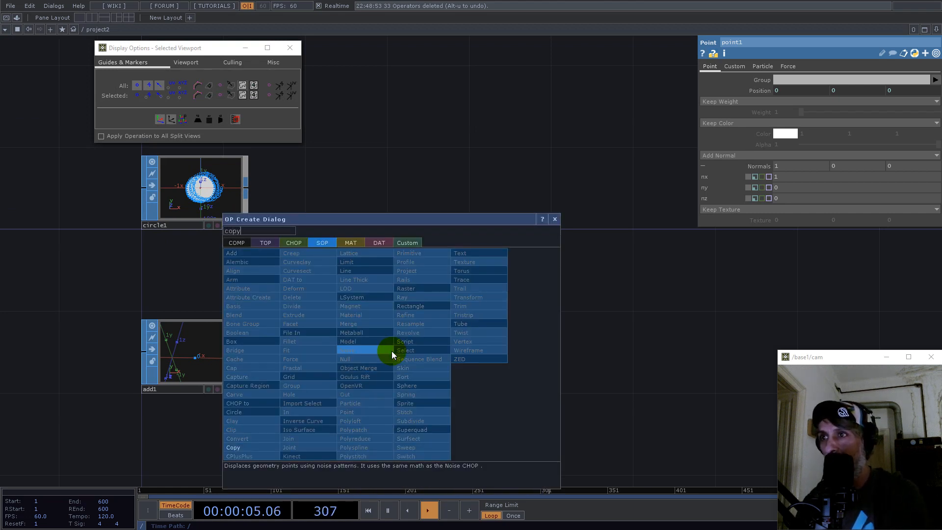
left_click(240, 447)
left_click(505, 354)
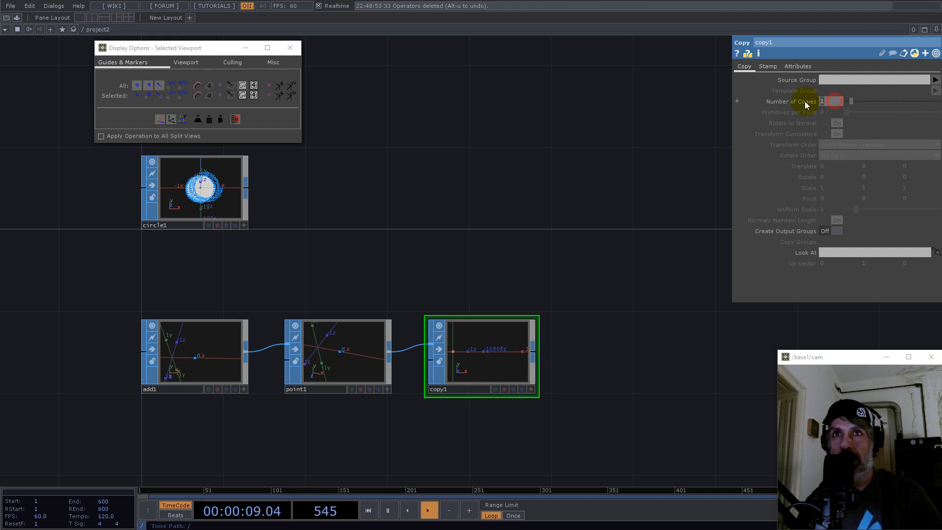
Set the Copy SOP's Number of Copies to 64 and its Z rotation to the expression 360/64
type("64")
key("Return")
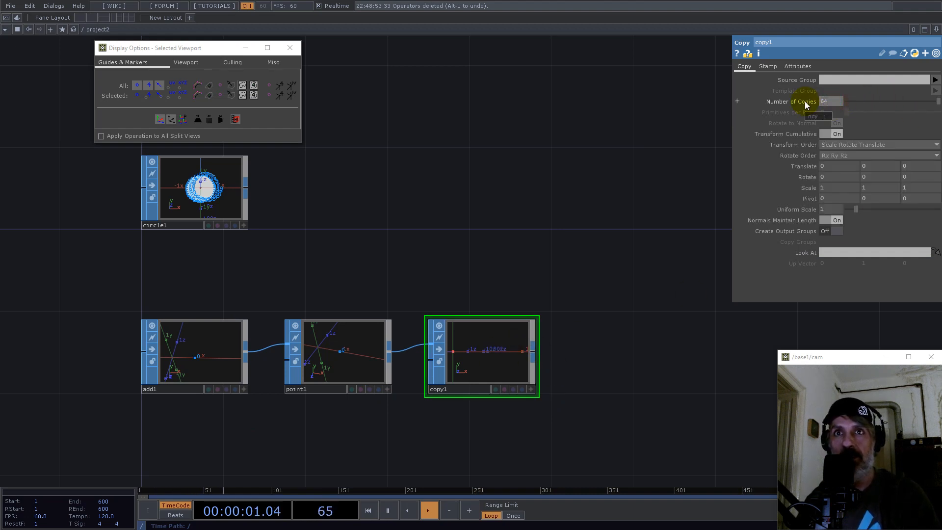
left_click(807, 177)
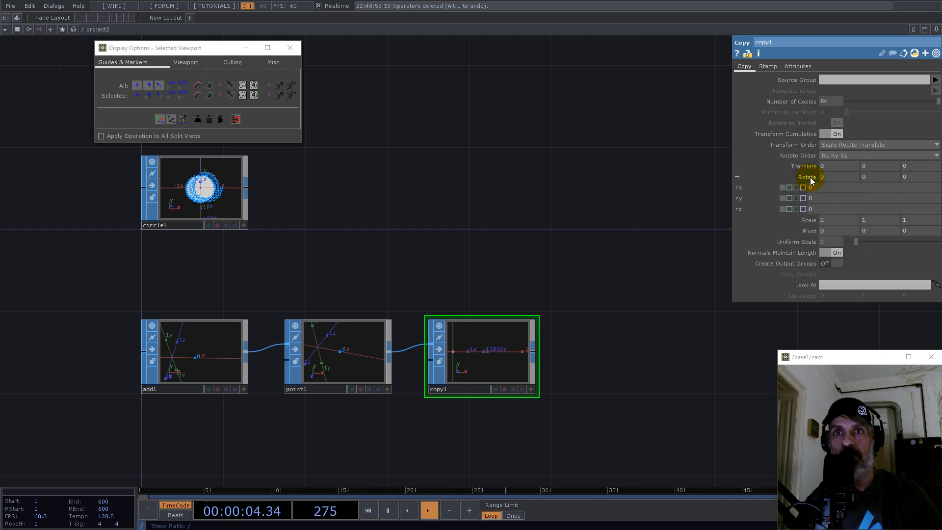
left_click(809, 210)
type("360/64")
key("Return")
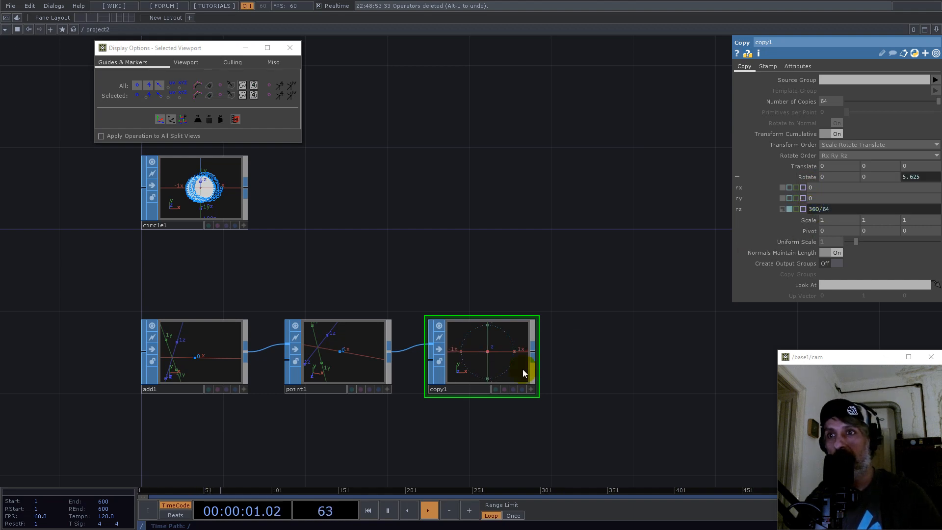
Activate the Copy SOP's viewer, turn on point markers and normals for it, and inspect the ring of points
scroll(538, 361, "up", 3)
scroll(502, 383, "up", 2)
left_click(622, 416)
right_click(491, 289)
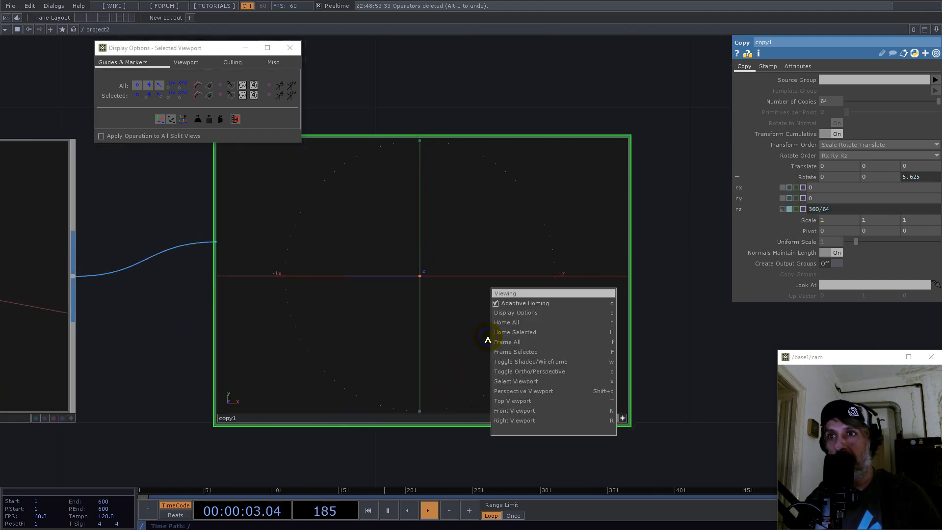
left_click(515, 313)
left_click(148, 95)
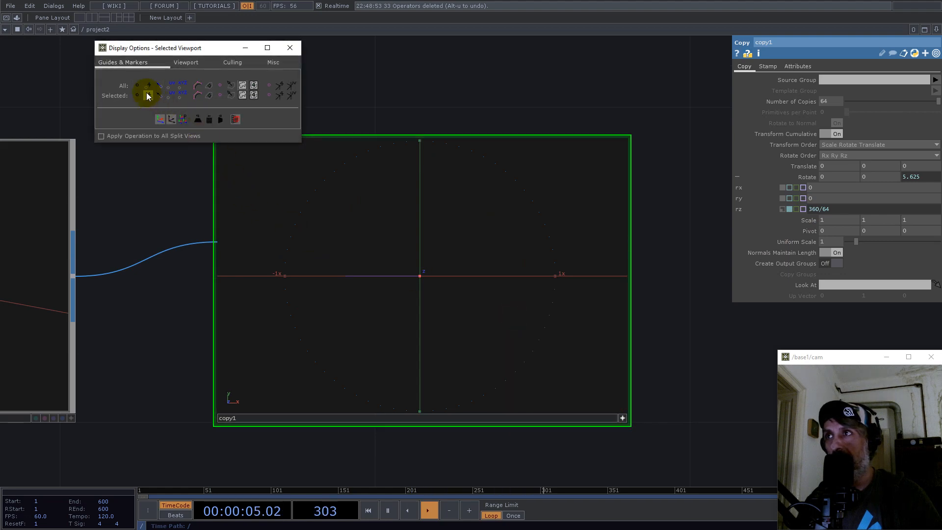
left_click(159, 87)
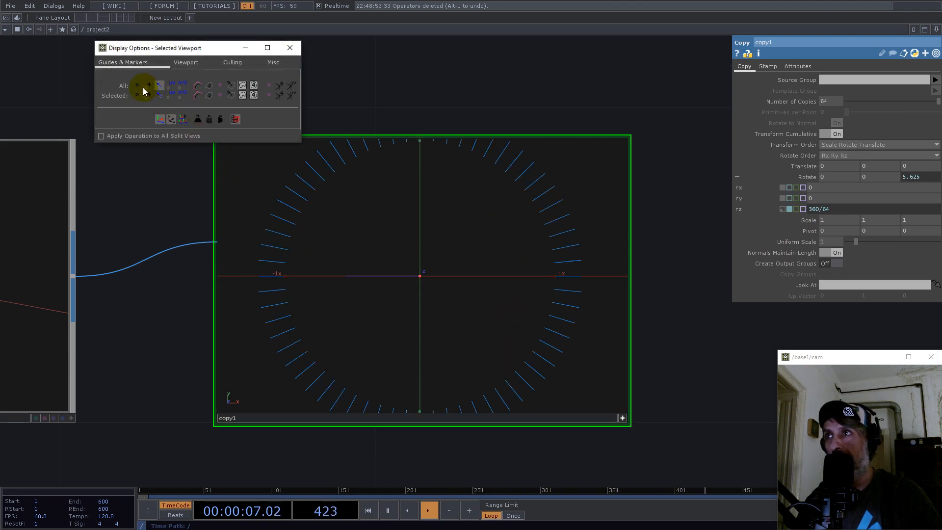
scroll(479, 269, "down", 5)
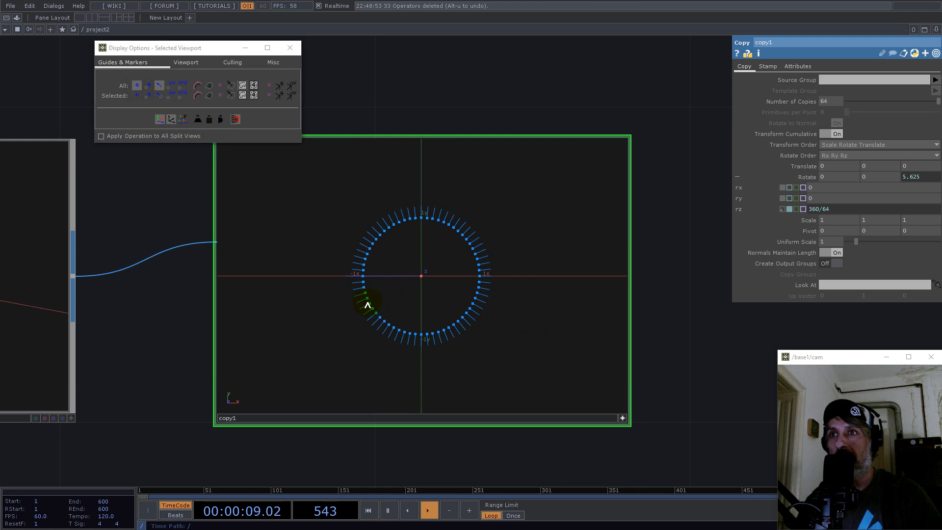
scroll(368, 300, "down", 3)
scroll(368, 300, "down", 3)
scroll(399, 282, "up", 4)
scroll(461, 322, "down", 4)
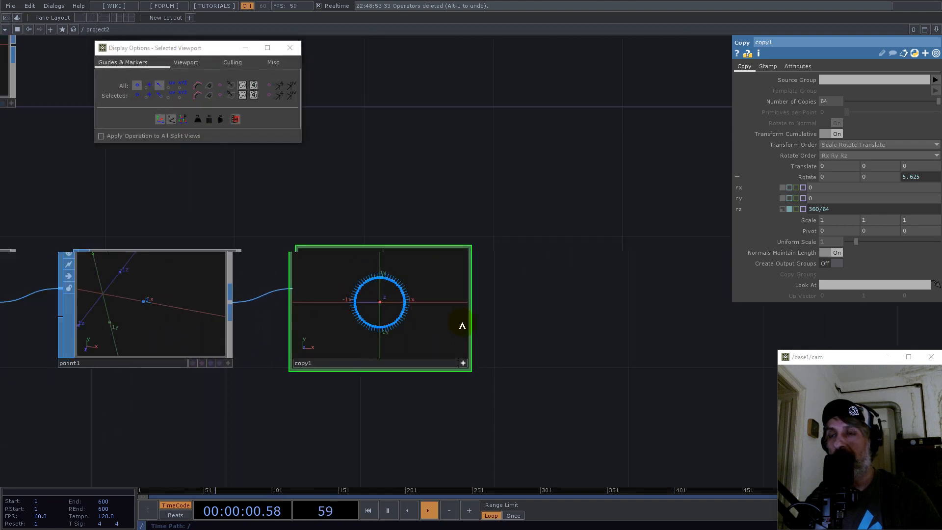
Move the Circle SOP above the Point SOP and check its node info
left_click_drag(432, 171, 473, 280)
left_click_drag(168, 253, 322, 292)
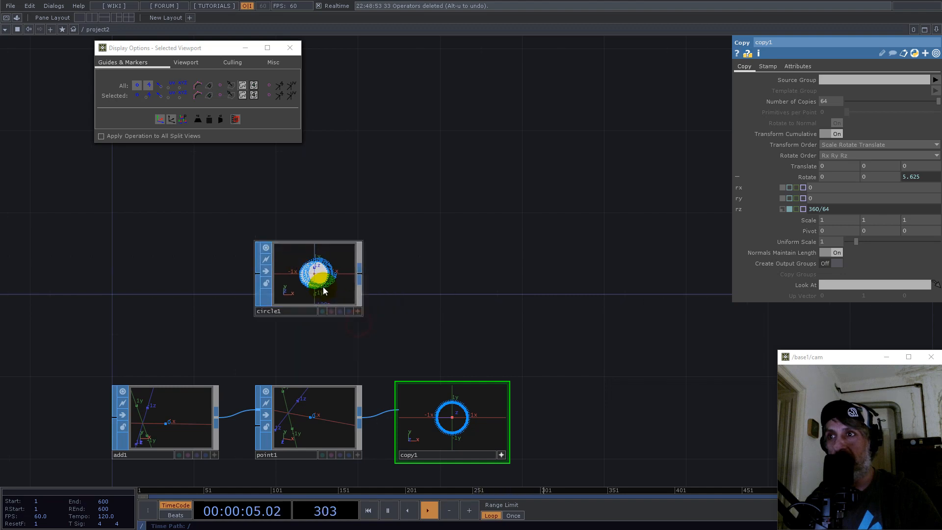
middle_click(324, 291)
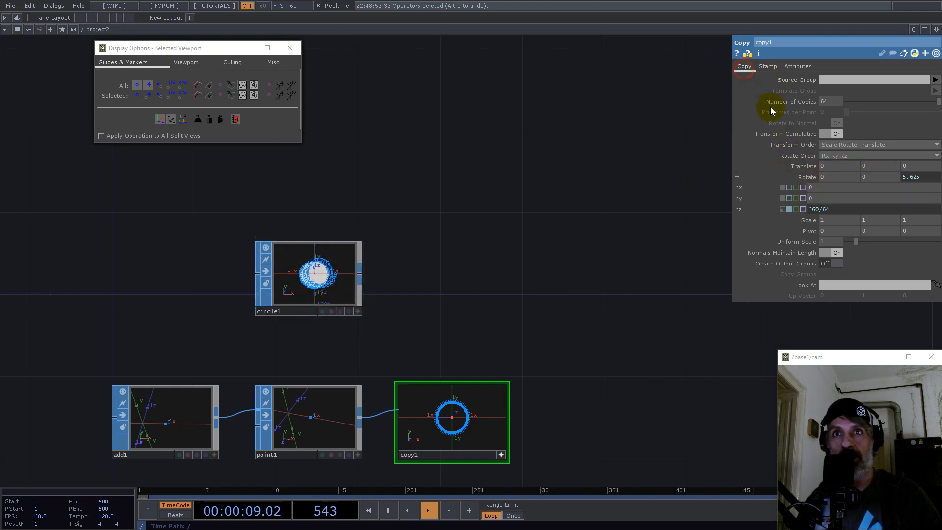
Set the Circle SOP's Divisions to 64 and check the Copy SOP's node info for its point count
left_click(331, 274)
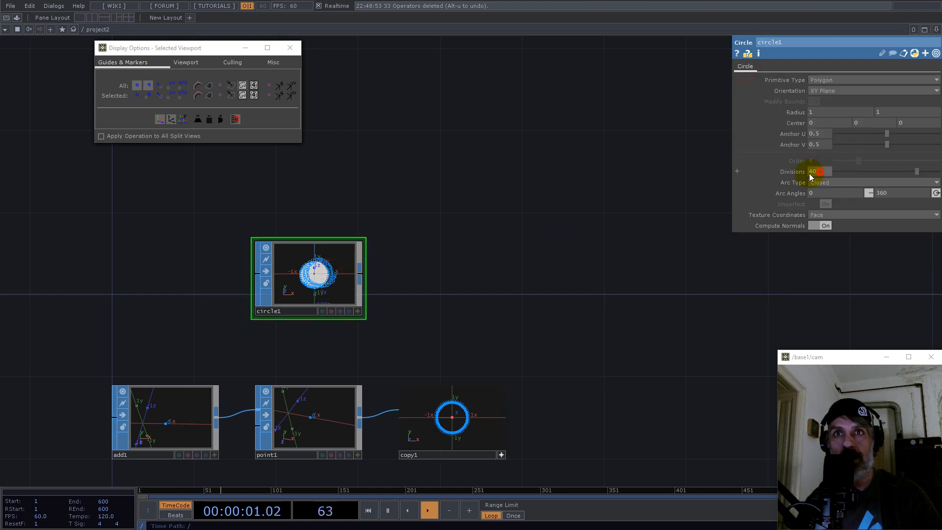
type("64")
key("Return")
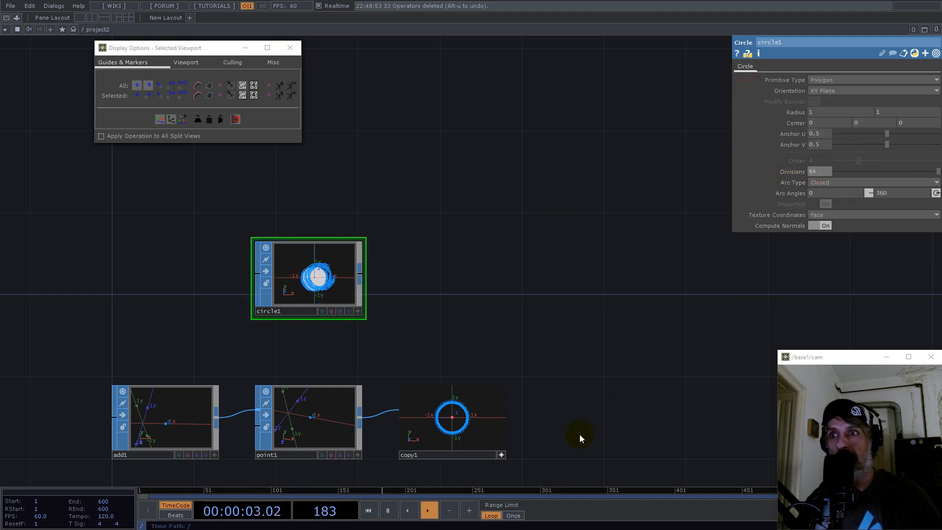
middle_click(480, 456)
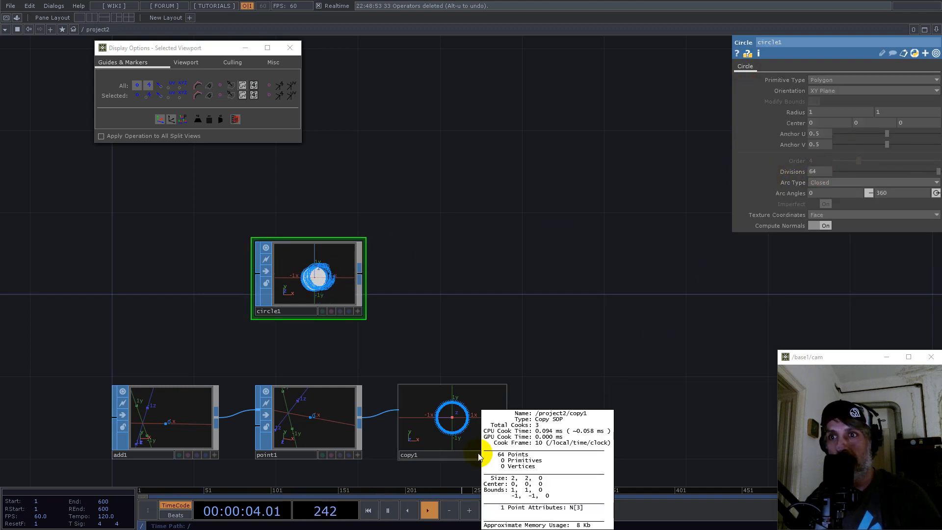
Create a CHOP to SOP fed by the Circle SOP and place it beside it
right_click(360, 274)
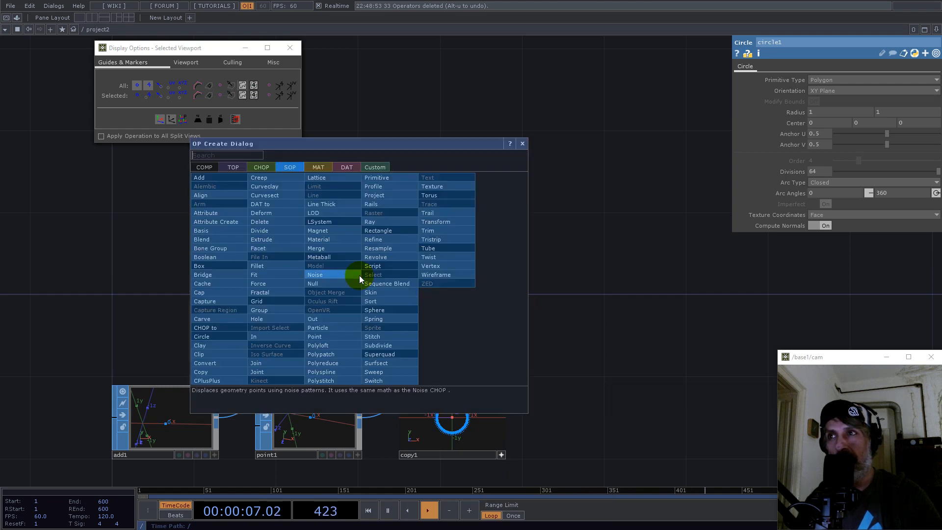
type("chop")
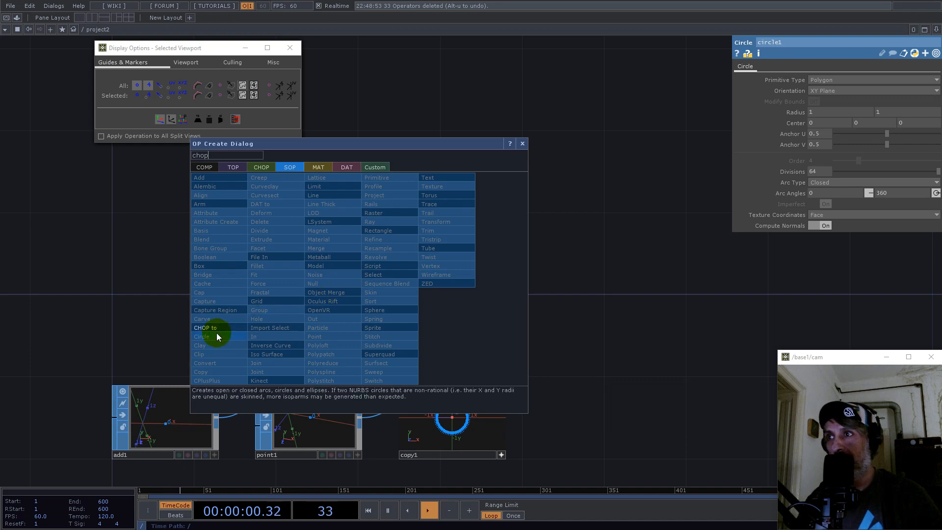
key("Return")
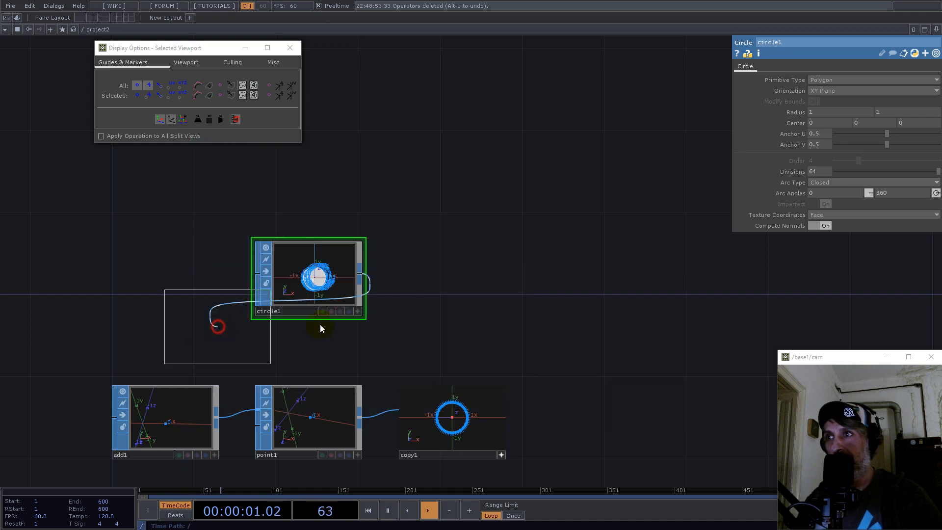
left_click(465, 275)
left_click_drag(605, 297, 514, 168)
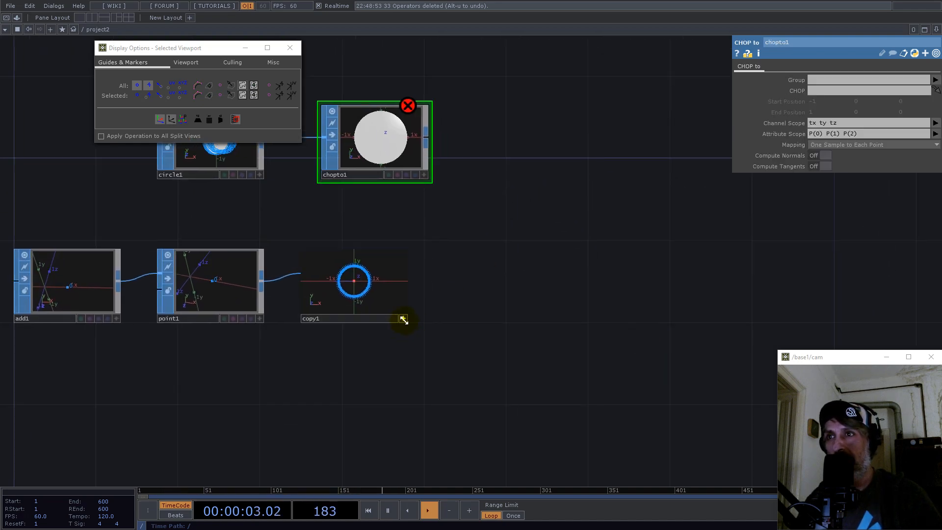
Create a SOP to CHOP from the Copy SOP, output only normals without position, and align it below the CHOP to SOP
left_click(403, 319)
right_click(407, 280)
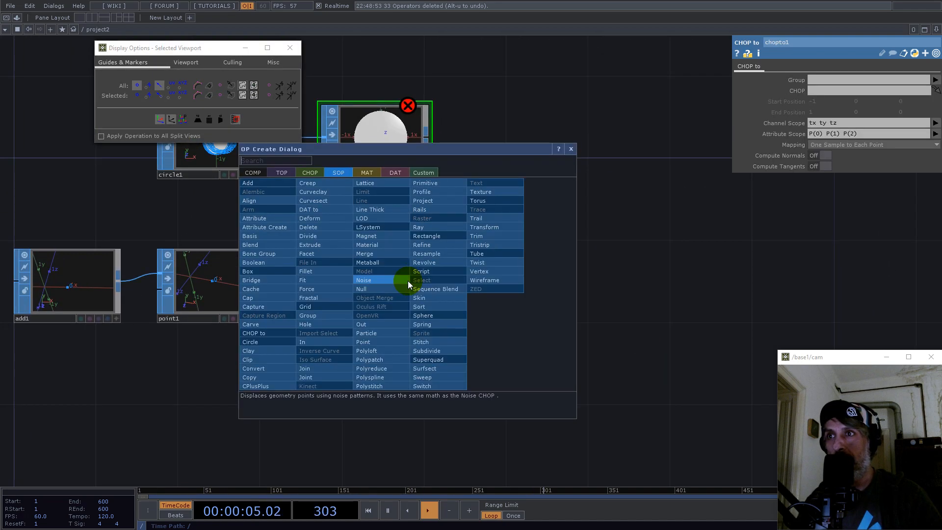
left_click(310, 172)
left_click(266, 193)
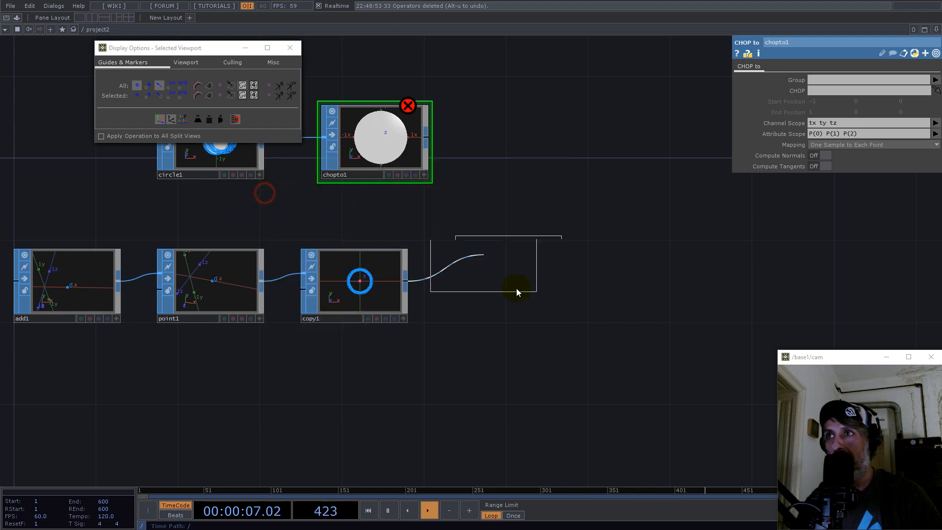
left_click(486, 286)
left_click(824, 135)
left_click(826, 102)
left_click_drag(598, 158, 613, 249)
left_click_drag(372, 236, 573, 271)
left_click(487, 234)
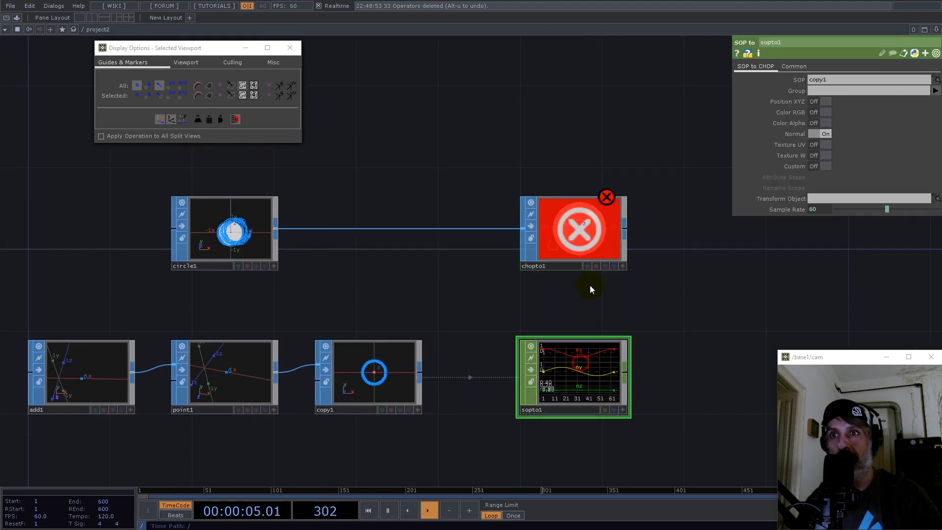
Feed sopto1 into the CHOP to SOP, with Channel Scope nx ny nz and Attribute Scope N(0) N(1) N(2)
left_click_drag(738, 286, 825, 92)
left_click(812, 124)
key("Delete")
type("n")
key("Delete")
type("n")
left_click(807, 135)
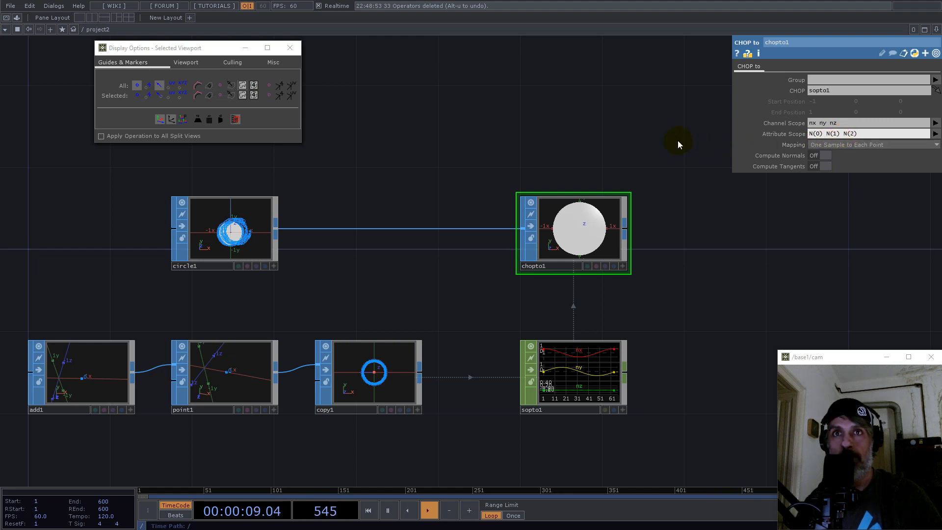
Activate the CHOP to SOP's viewer, turn on point markers and point numbers for it, and inspect the circle
left_click(627, 120)
scroll(591, 271, "up", 6)
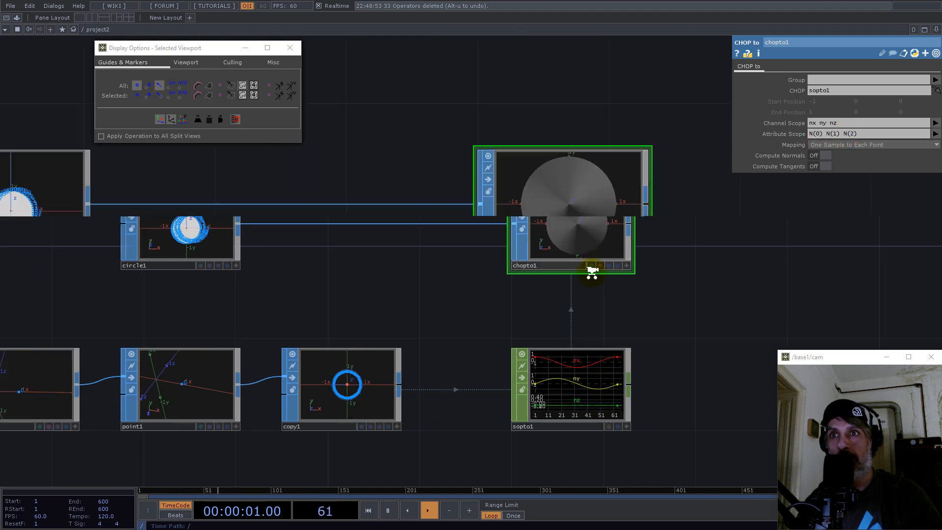
left_click(724, 256)
right_click(588, 156)
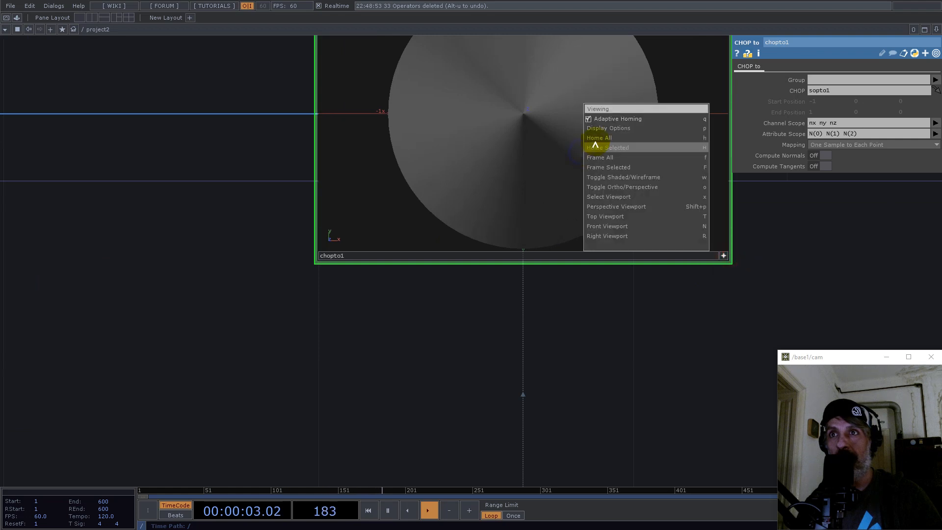
left_click(593, 123)
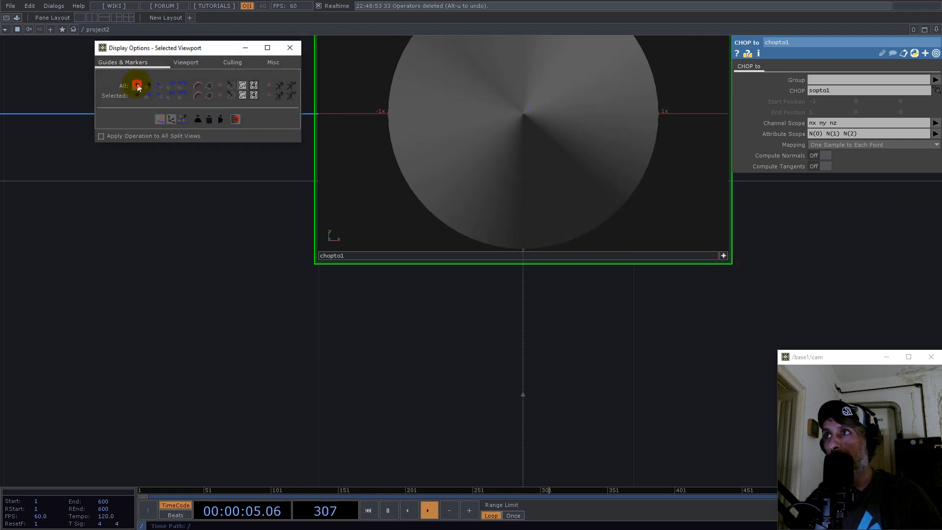
left_click(151, 85)
middle_click_drag(588, 130, 509, 159)
mouse_move(483, 114)
left_mouse_down()
mouse_move(578, 140)
mouse_move(641, 128)
mouse_move(481, 101)
left_mouse_up()
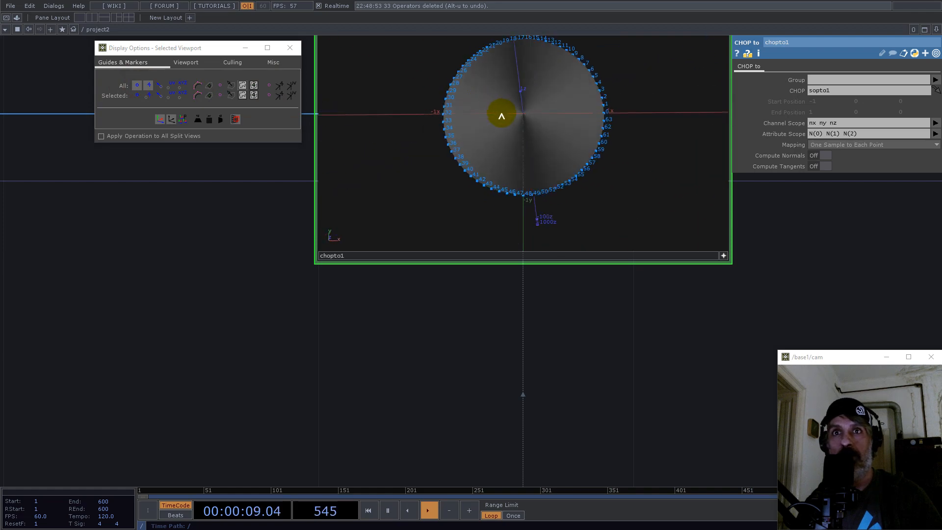
scroll(505, 319, "down", 5)
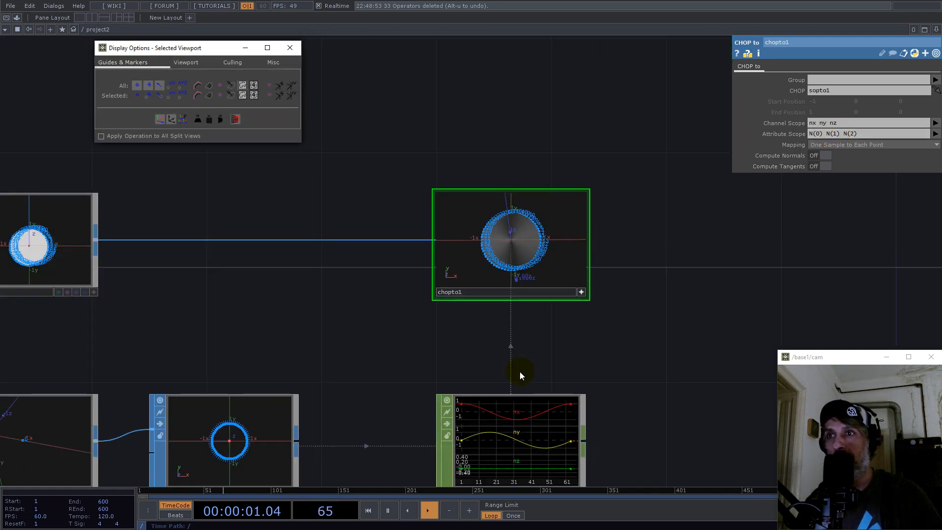
Compare the Circle SOP's points and normals with the tilted circle in the CHOP to SOP's viewer
left_click_drag(242, 319, 399, 263)
scroll(178, 192, "up", 6)
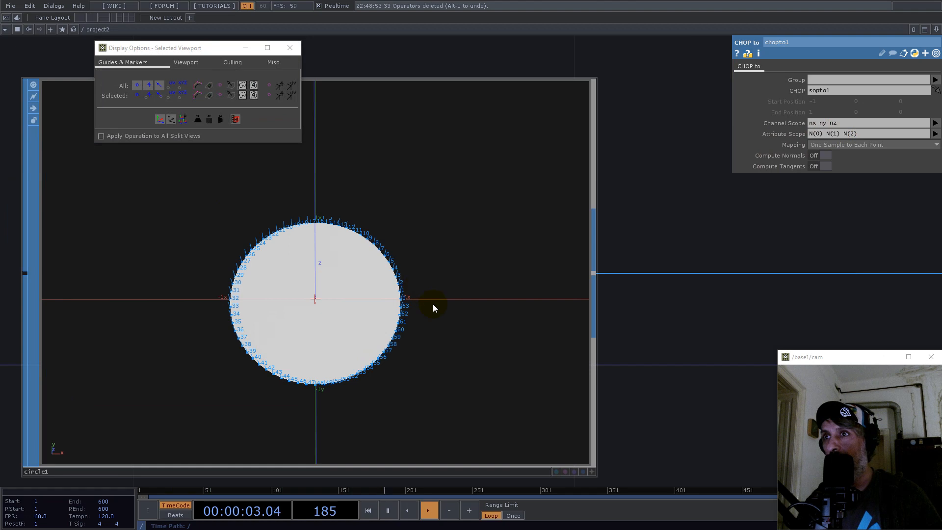
scroll(436, 314, "down", 3)
left_click_drag(711, 322, 564, 285)
left_click(149, 86)
left_click_drag(506, 170, 281, 175)
left_click_drag(469, 206, 315, 96)
key("a")
left_click_drag(577, 173, 593, 170)
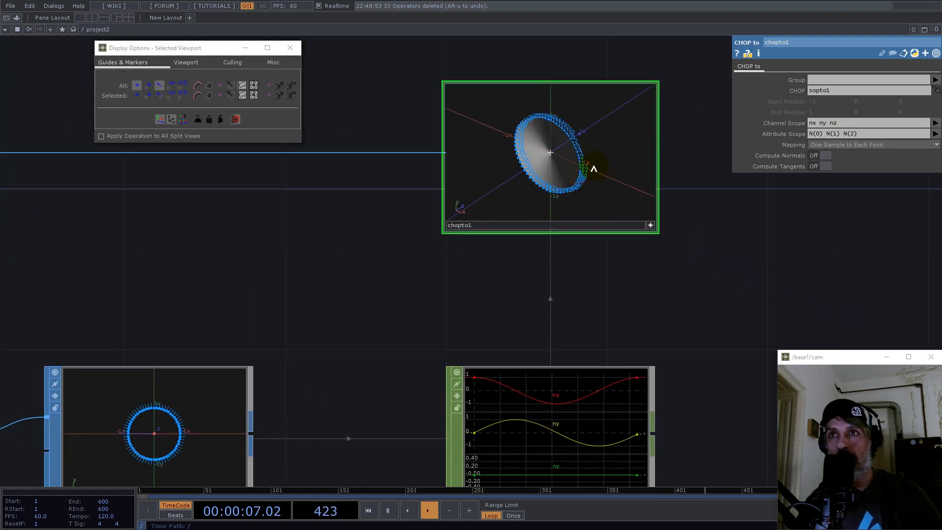
Adjust the point number and normal display, turn normals on for the Copy SOP's viewer, and orbit its ring of points
left_click(160, 86)
left_click(149, 86)
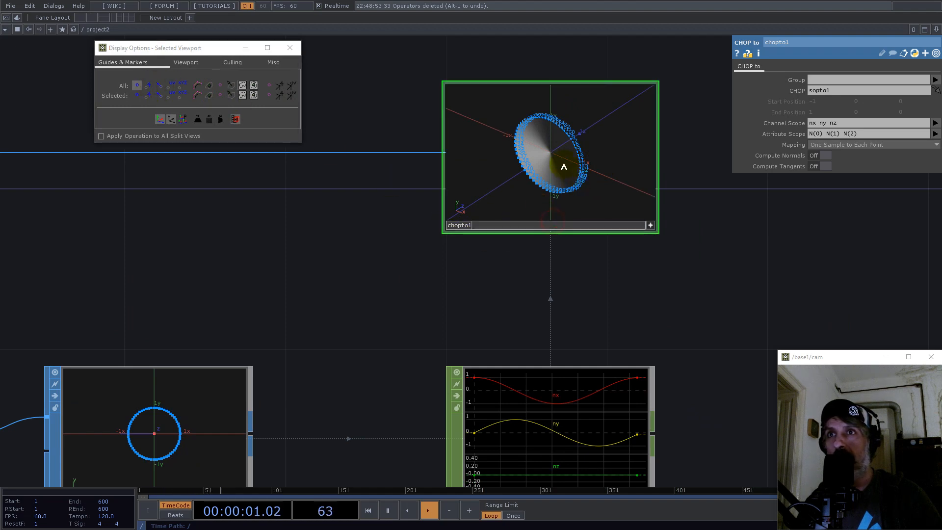
middle_click_drag(561, 164, 603, 158)
left_click_drag(683, 360, 687, 203)
left_click_drag(330, 365, 465, 367)
scroll(270, 304, "up", 5)
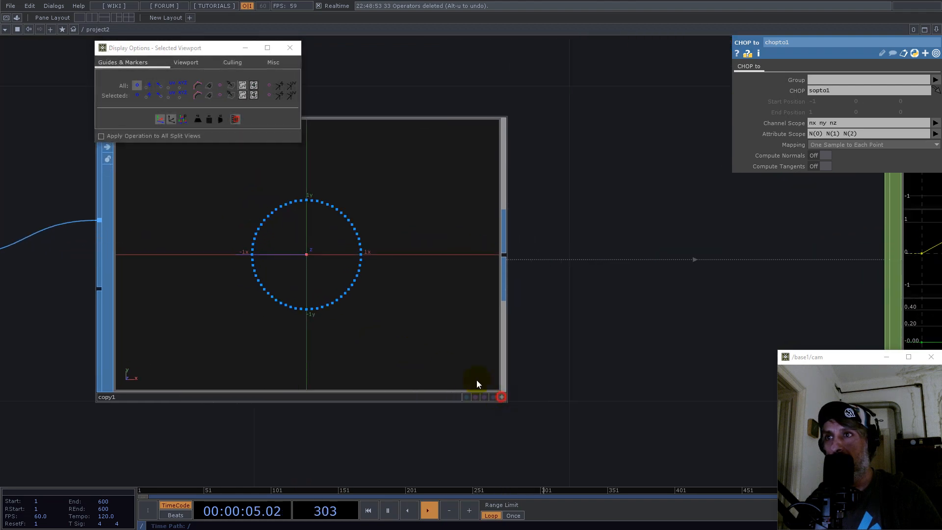
right_click(324, 245)
left_click(368, 268)
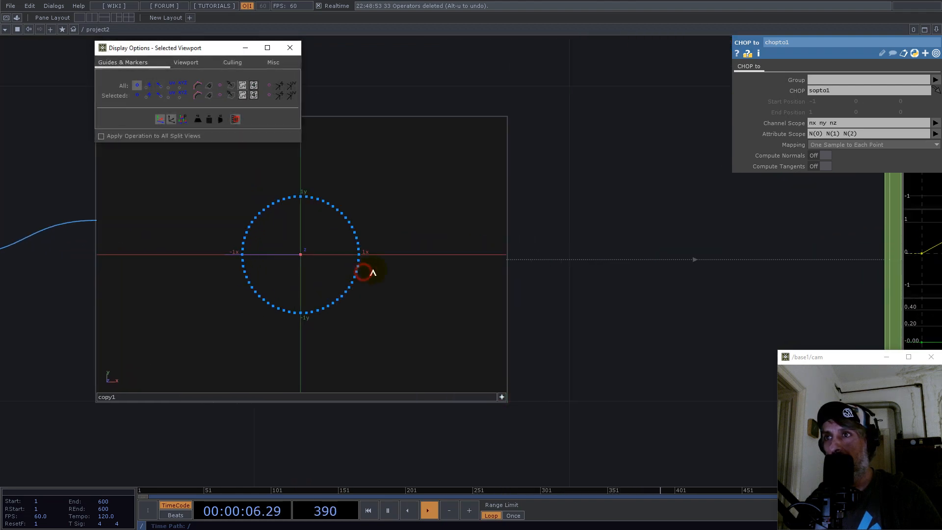
left_click(159, 85)
left_click_drag(414, 294, 401, 354)
scroll(401, 354, "down", 5)
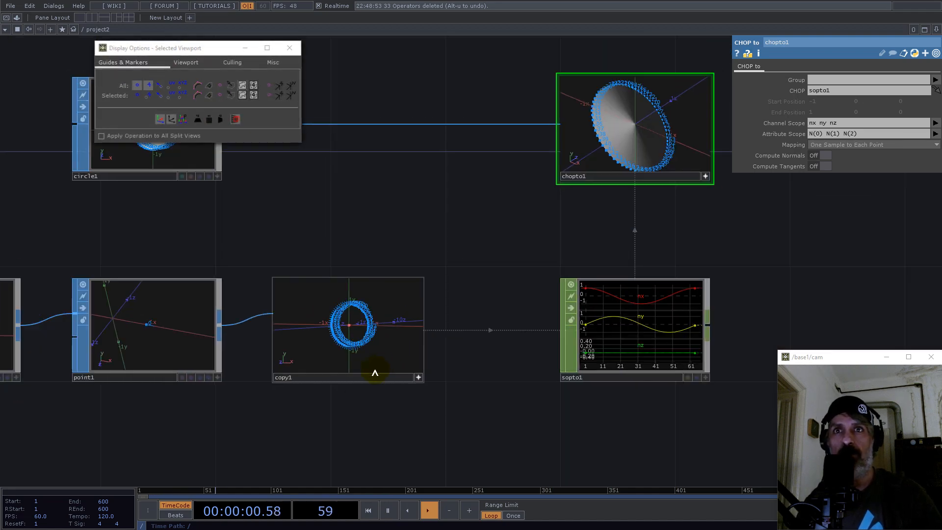
Keep the Circle SOP's Primitive Type at Polygon, inspect the resulting circle, and turn off the Circle SOP's Compute Normals
left_click_drag(680, 290, 584, 368)
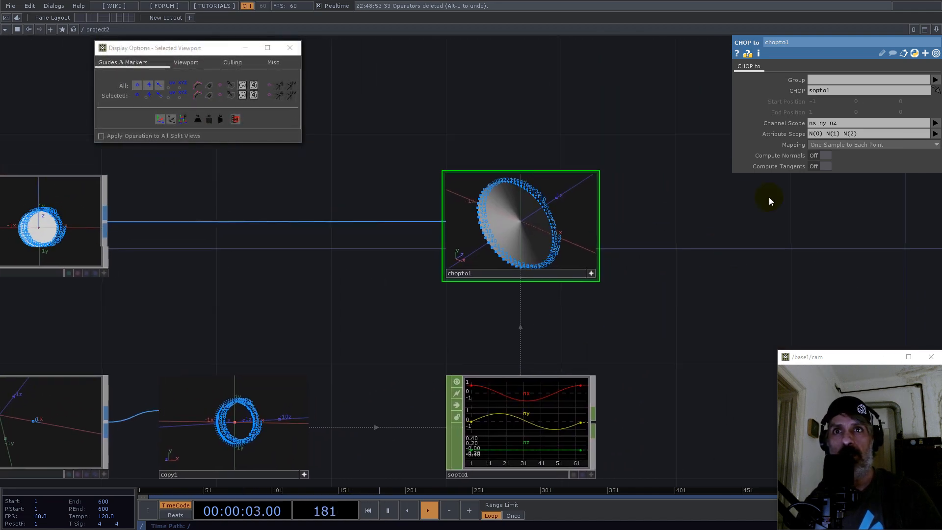
scroll(503, 256, "up", 3)
left_click_drag(267, 309, 610, 316)
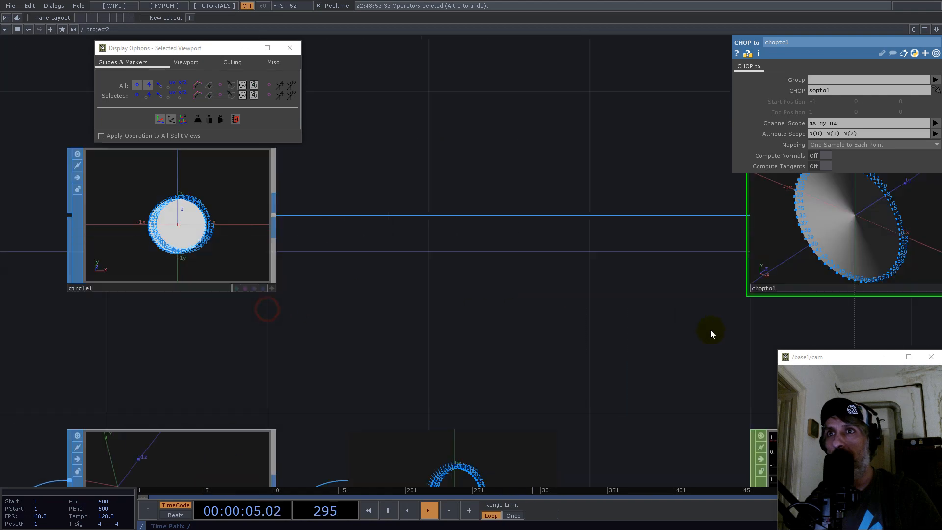
left_click(214, 250)
left_click(829, 81)
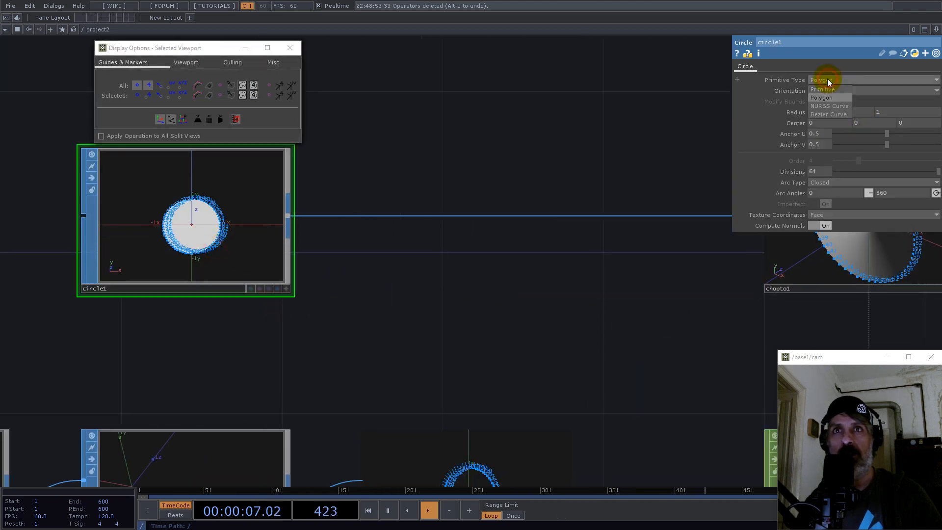
left_click(829, 97)
left_click_drag(662, 283, 296, 279)
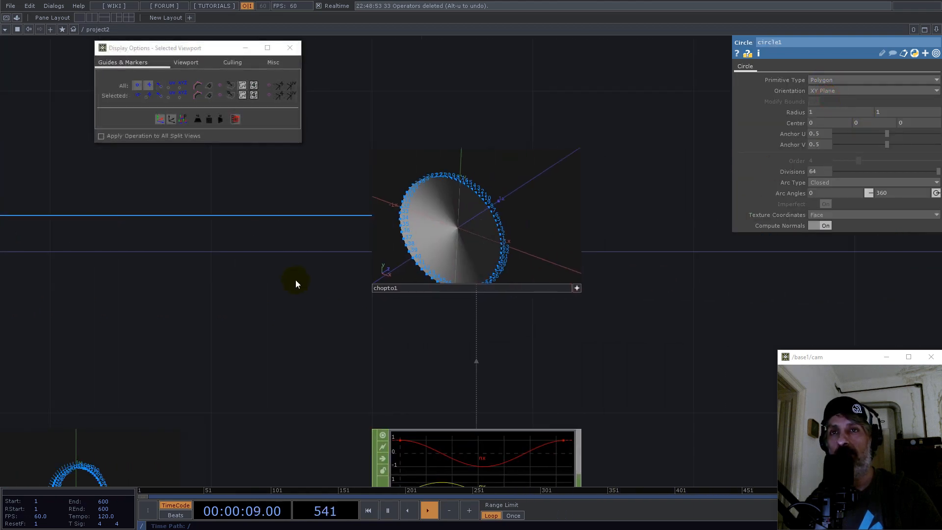
scroll(494, 262, "up", 5)
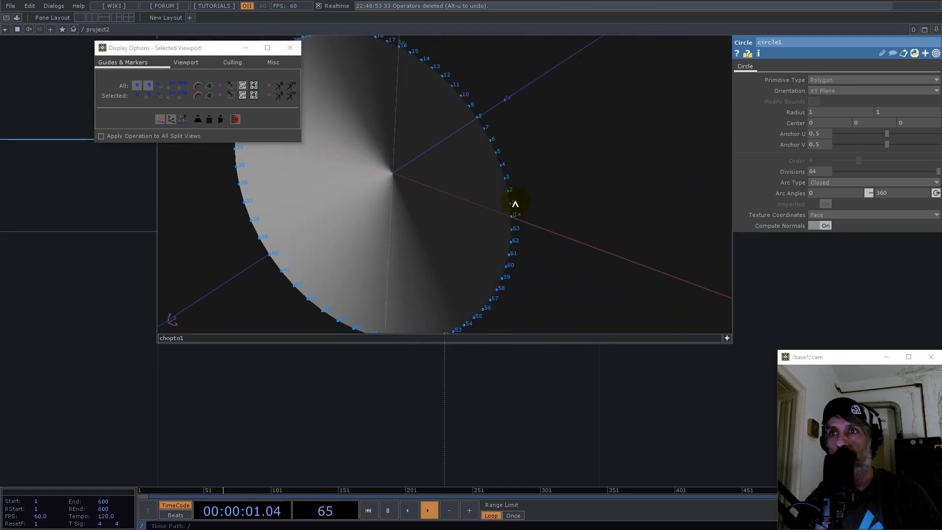
left_click_drag(485, 197, 393, 196)
left_click(826, 227)
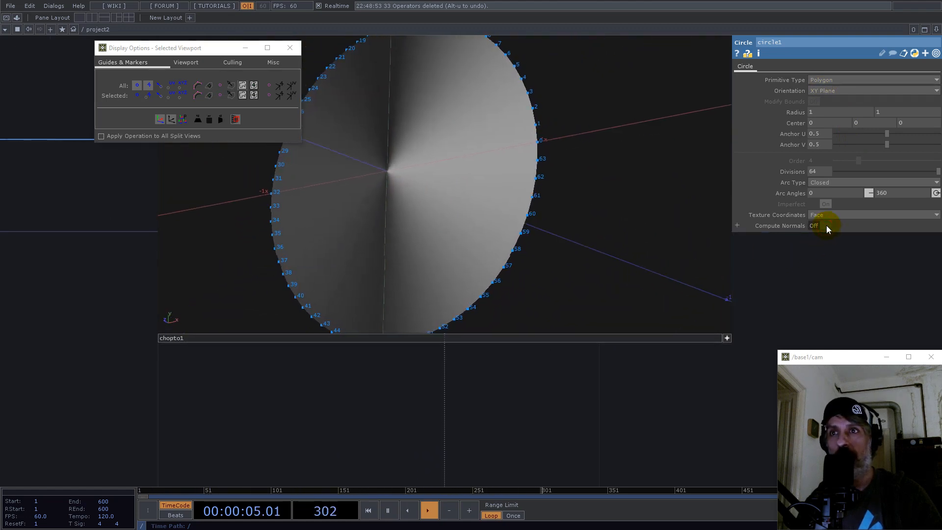
Try Compute Normals on the CHOP to SOP and switch it back off
left_click(654, 335)
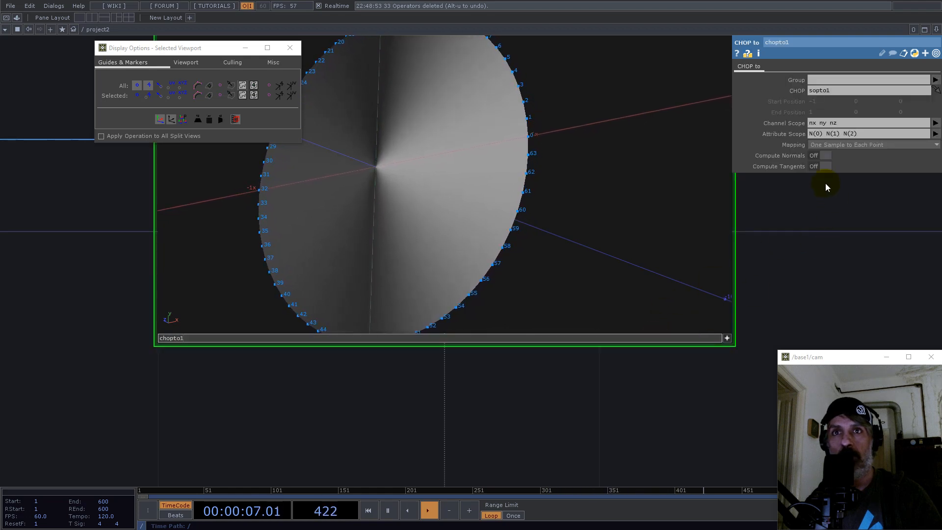
left_click(825, 155)
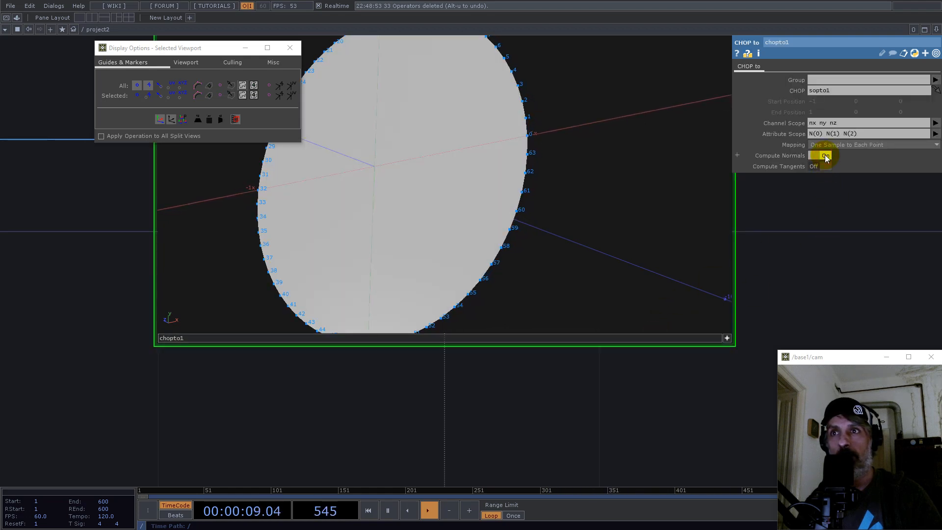
left_click(825, 155)
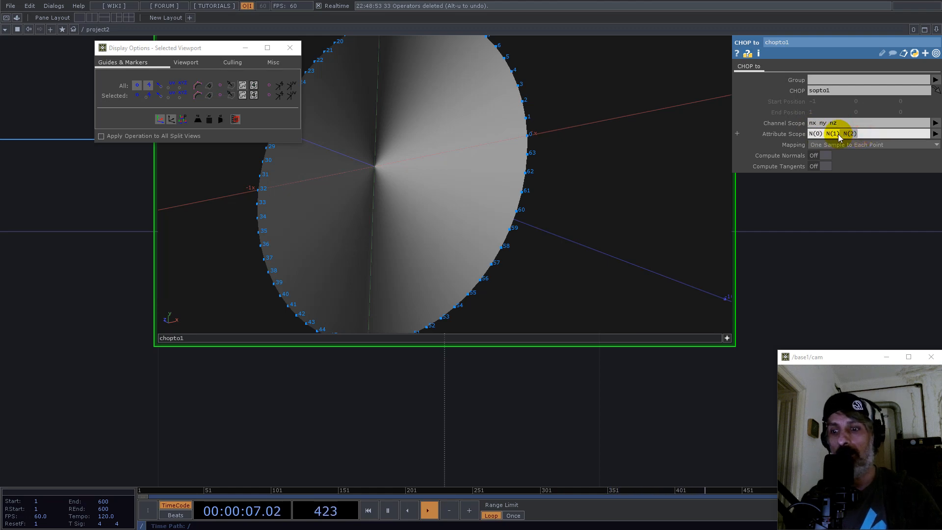
Try the CHOP to SOP without the z component, using Attribute Scope N(0) N(1) and Channel Scope nx ny
key("BackSpace")
key("Return")
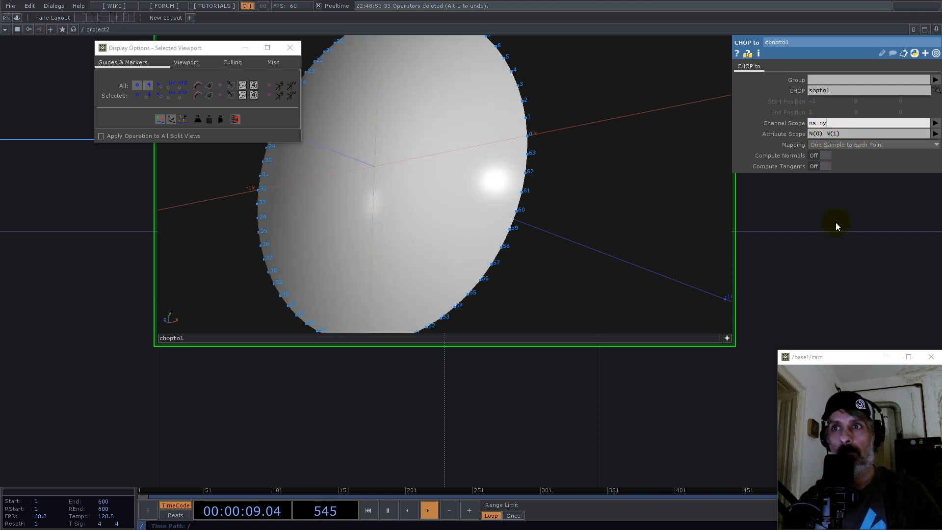
key("BackSpace")
key("Return")
Turn on point normals in the CHOP to SOP's viewer and orbit to a side view of the circle
right_click(534, 238)
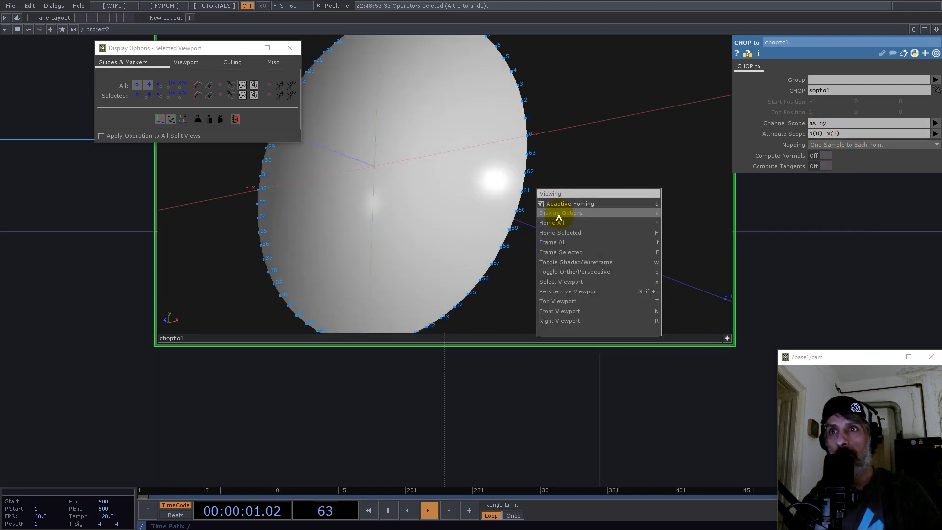
left_click(559, 215)
left_click(160, 89)
left_click_drag(525, 184, 570, 183)
scroll(515, 189, "down", 1)
scroll(514, 190, "down", 5)
left_click_drag(477, 126, 576, 255)
scroll(557, 303, "down", 6)
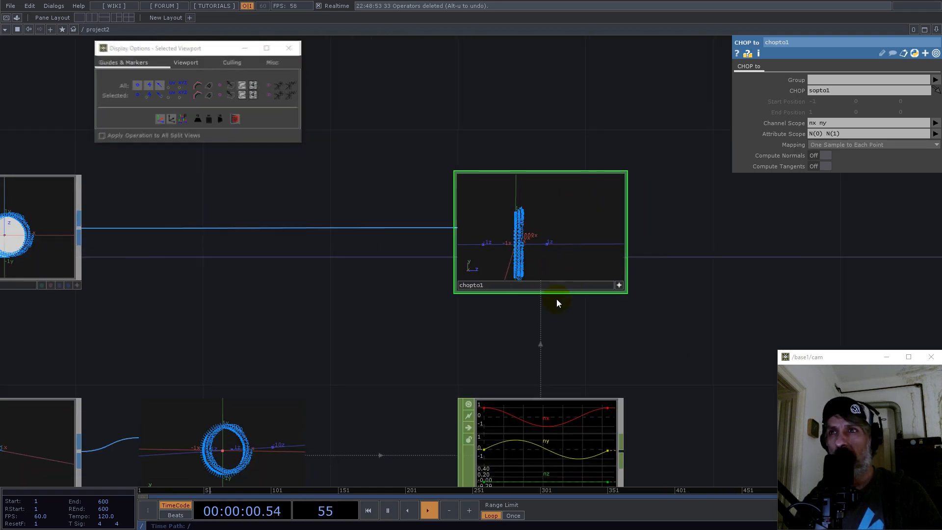
Examine the SOP to CHOP's nz channel and the direction of the normals in the CHOP to SOP's viewer
left_click_drag(336, 359, 328, 242)
scroll(513, 351, "up", 5)
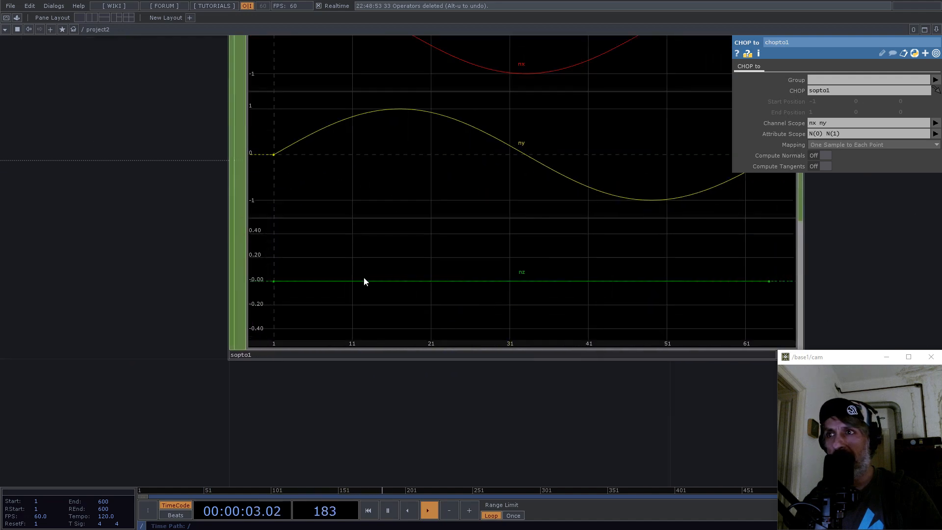
scroll(367, 293, "down", 8)
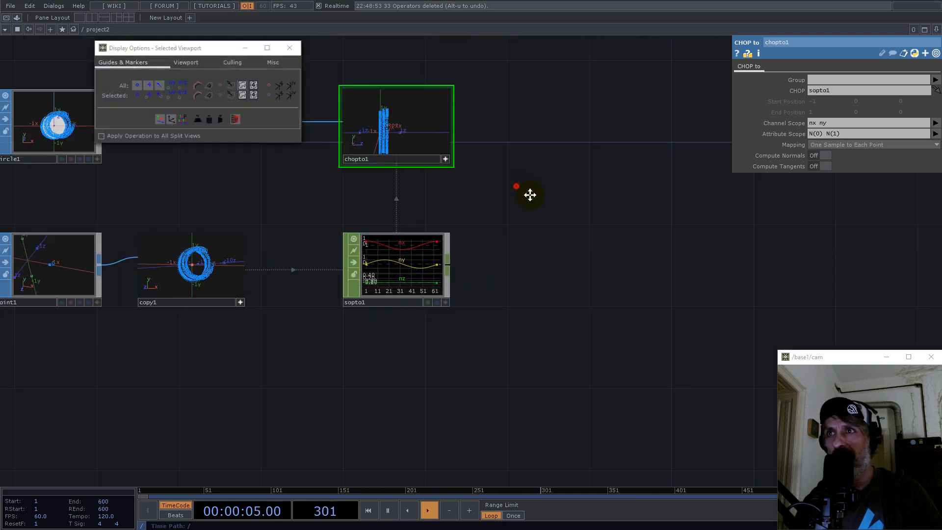
scroll(456, 251, "up", 4)
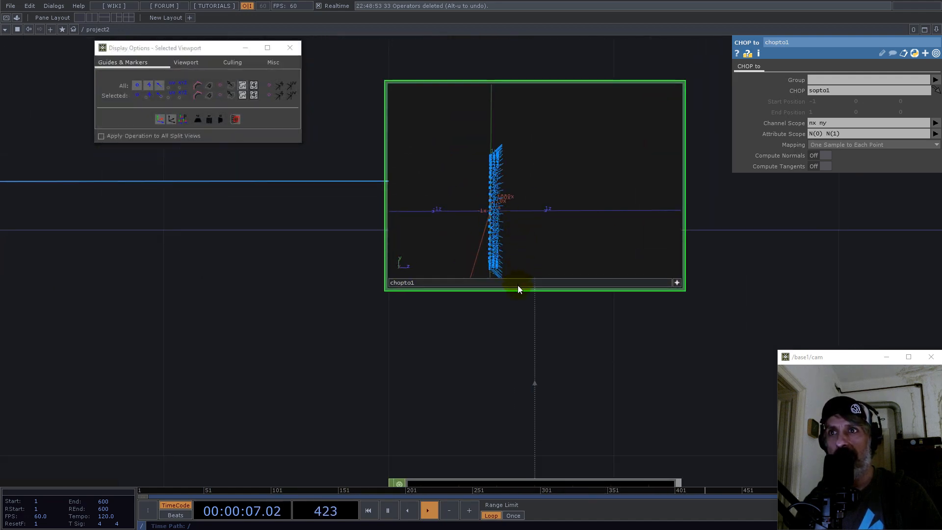
left_click_drag(537, 224, 786, 184)
left_click_drag(762, 284, 644, 164)
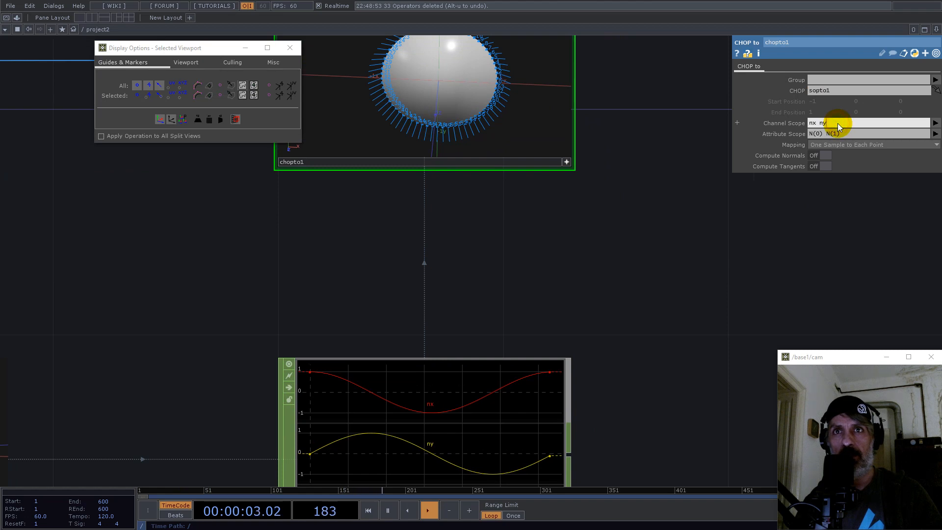
Restore the z component on the CHOP to SOP with Channel Scope nx ny nz and Attribute Scope N(0) N(1) N(2)
type("z")
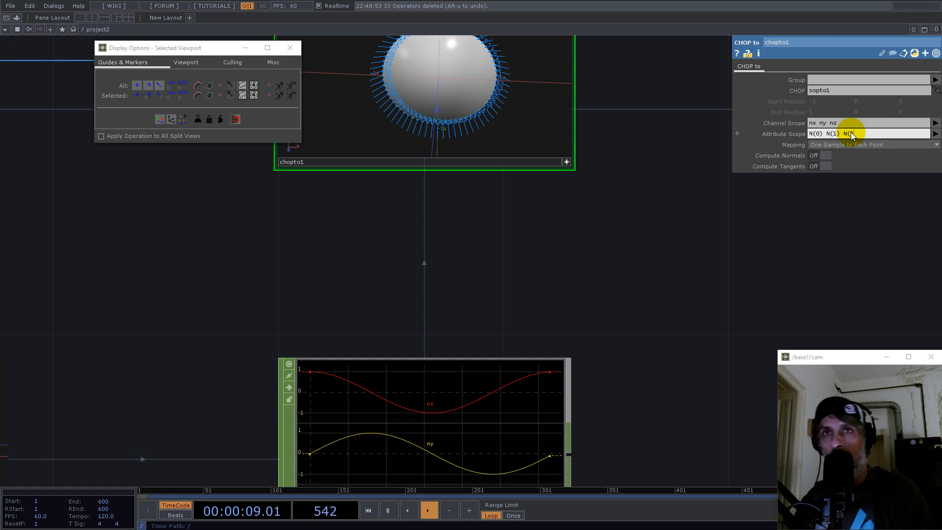
type("2)")
key("Return")
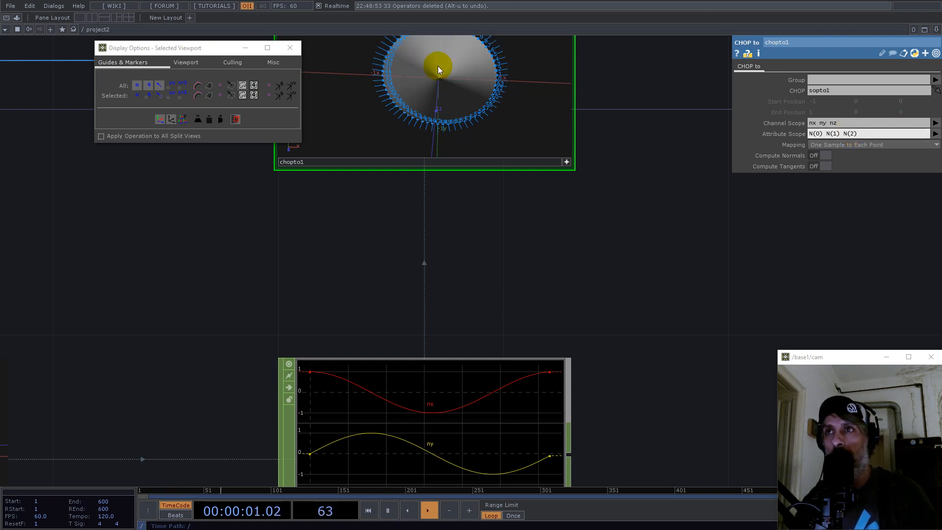
Frame the CHOP to SOP and examine its radial normals from several angles and in wireframe
key("shift+h")
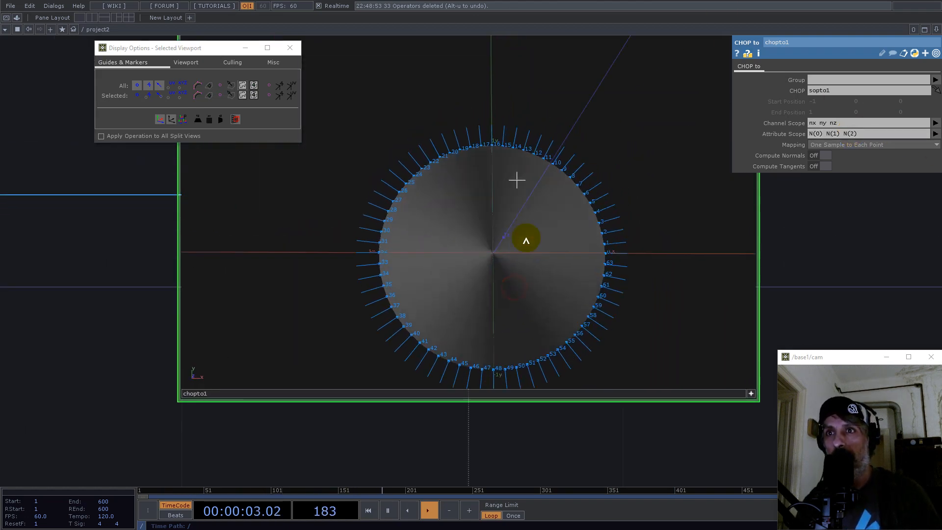
middle_click_drag(509, 237, 470, 183)
left_click_drag(470, 183, 603, 263)
left_click_drag(434, 246, 529, 278)
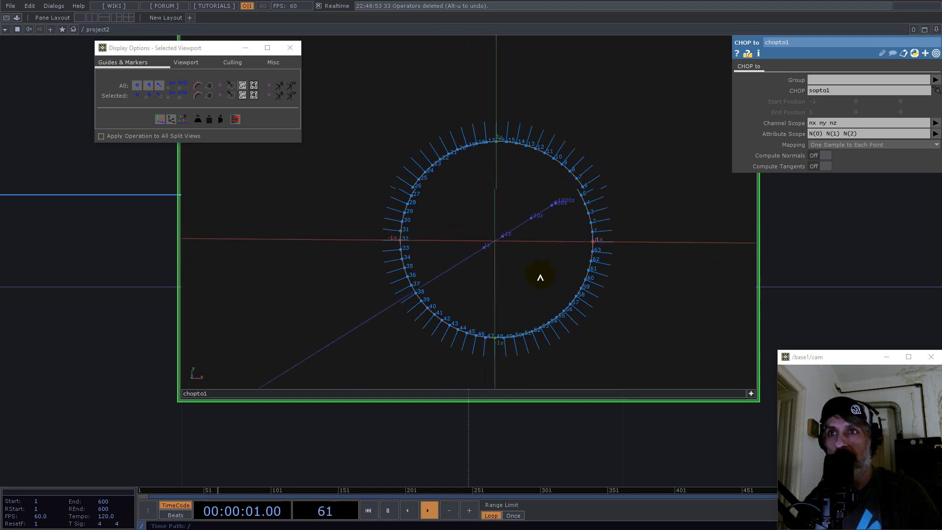
Inspect the circle's transferred radial normals and compare them with the source Circle SOP
right_click_drag(529, 278, 586, 271)
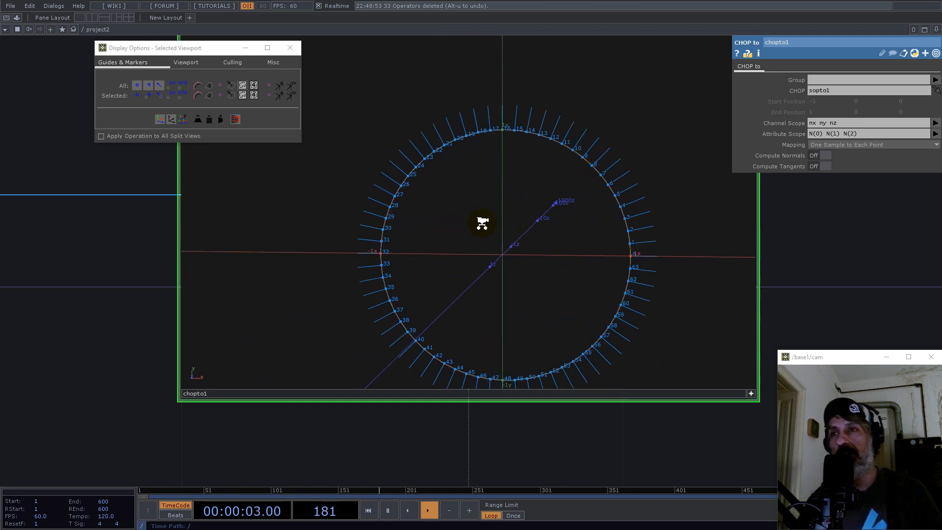
scroll(482, 223, "down", 5)
scroll(502, 177, "down", 6)
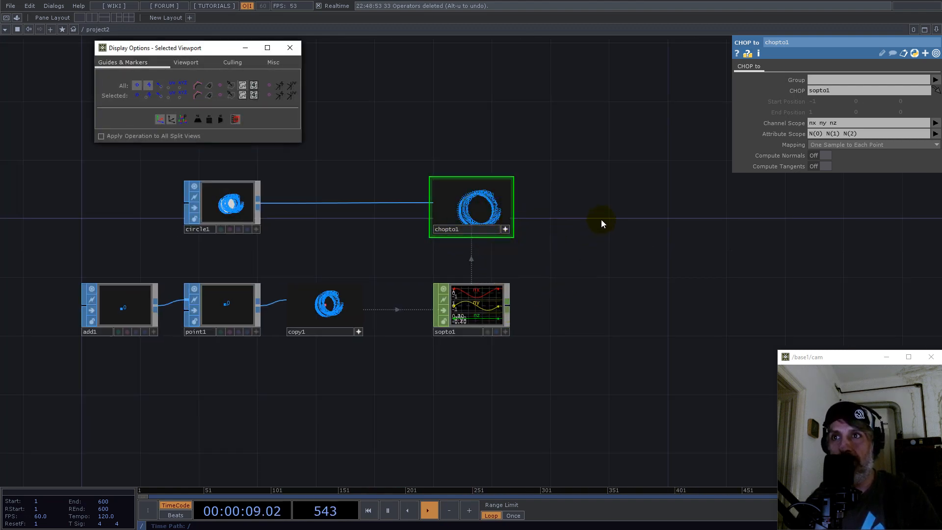
scroll(196, 206, "up", 5)
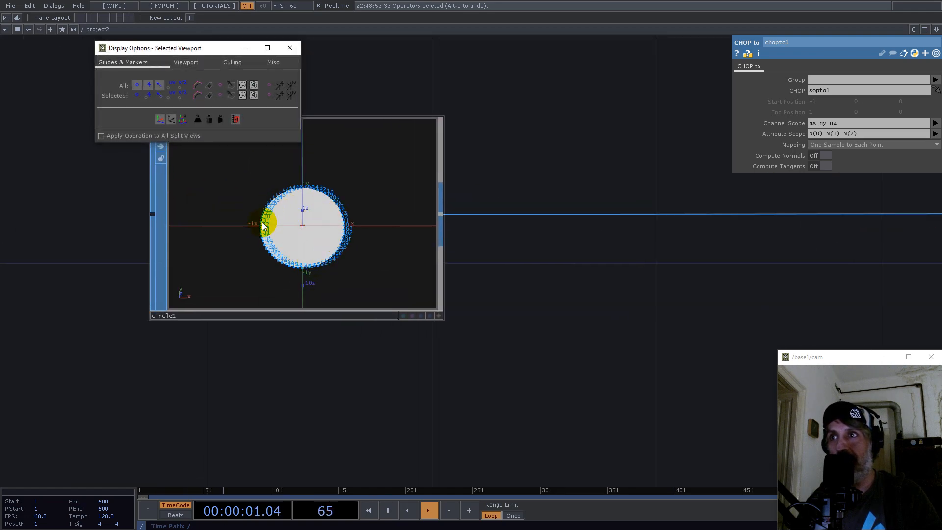
scroll(453, 316, "down", 5)
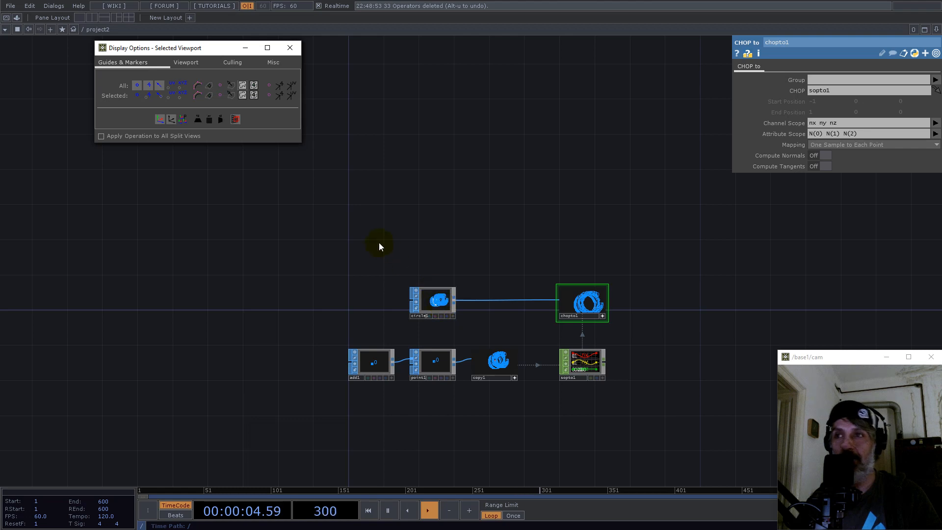
double_click(354, 219)
left_click(242, 111)
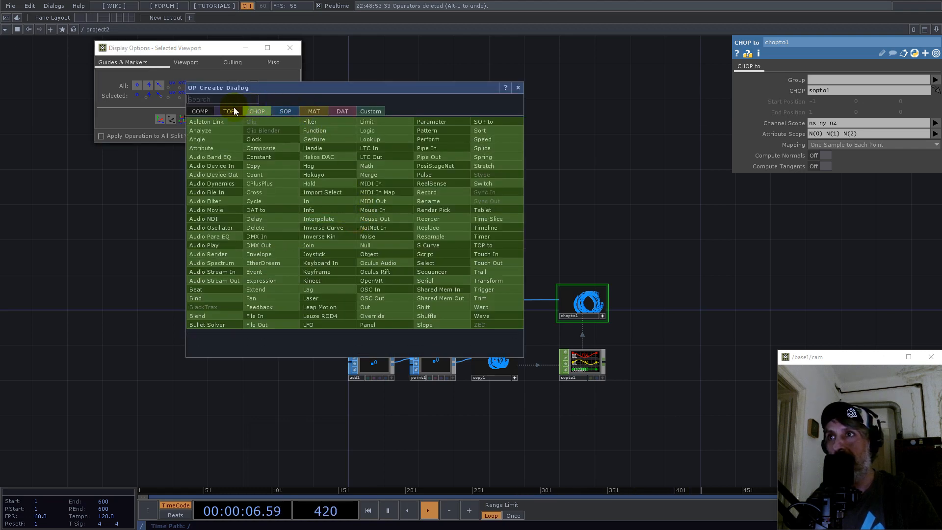
left_click(230, 112)
left_click(322, 147)
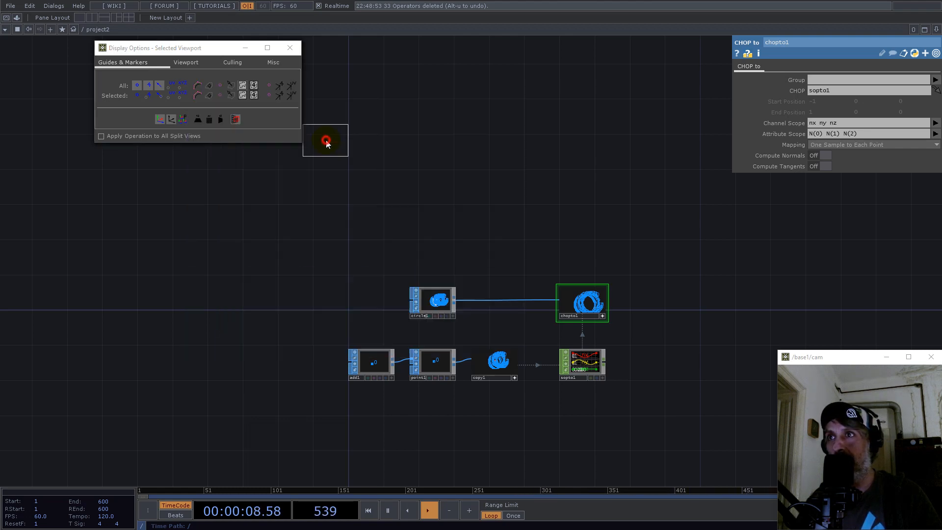
left_click(374, 185)
scroll(381, 175, "up", 5)
scroll(381, 175, "down", 3)
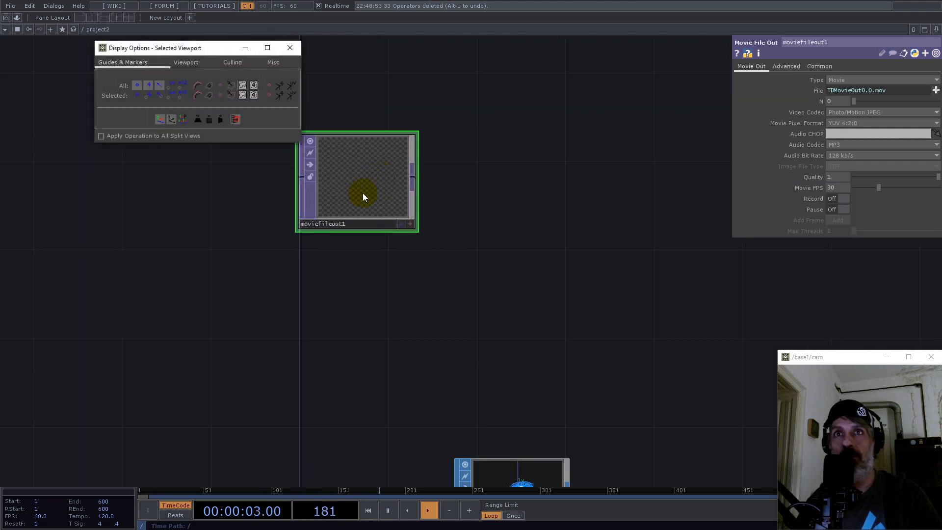
key("Delete")
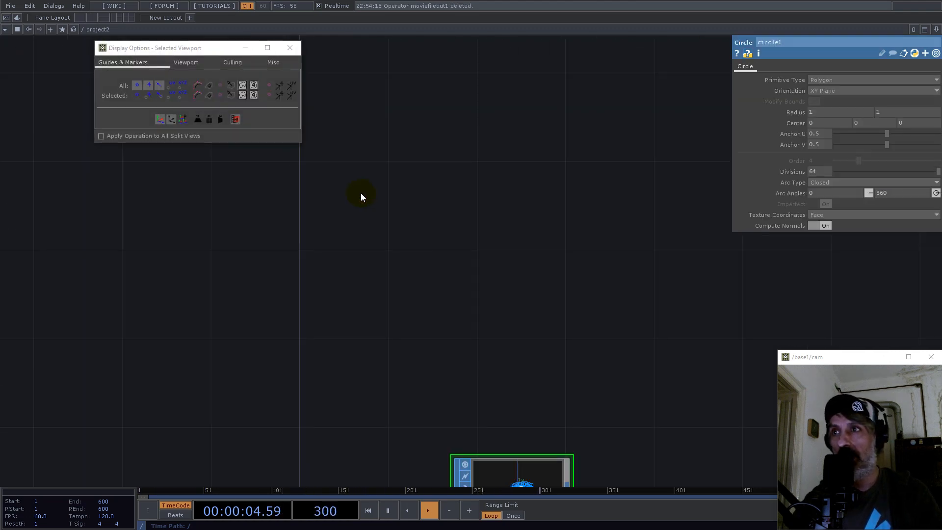
Add a Movie File In TOP with the default banana image in the empty area above the circle network
key("Tab")
type("m")
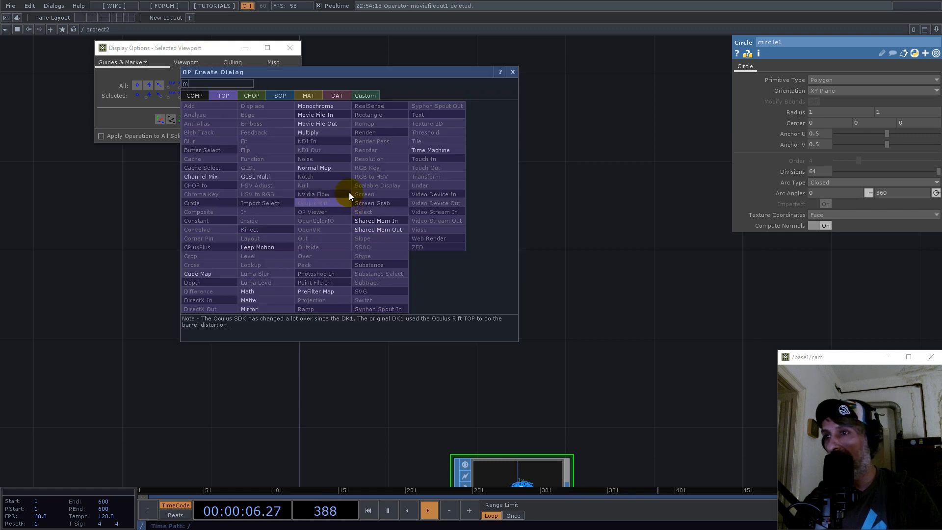
left_click(324, 115)
left_click(367, 296)
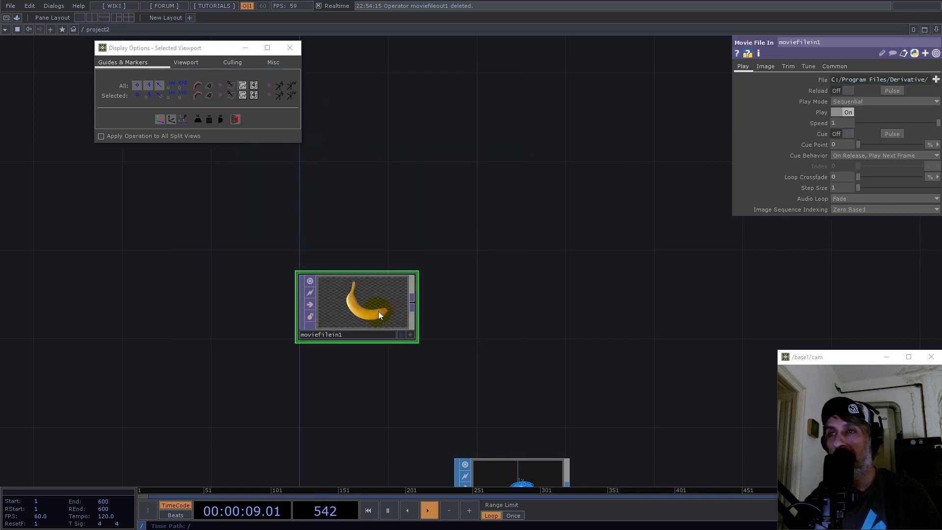
scroll(378, 311, "up", 3)
scroll(328, 303, "down", 4)
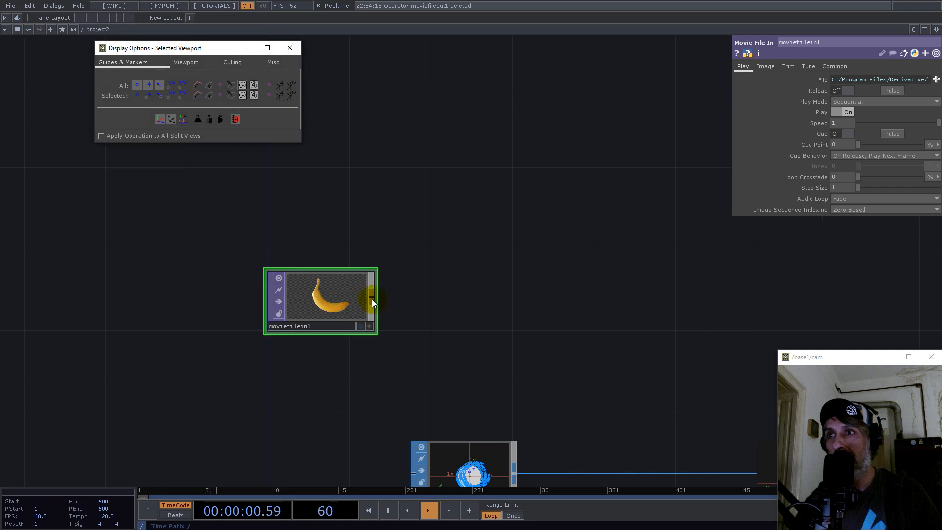
Create a Trace SOP from the Movie File In's output and place it beside the image
right_click(372, 298)
left_click(302, 190)
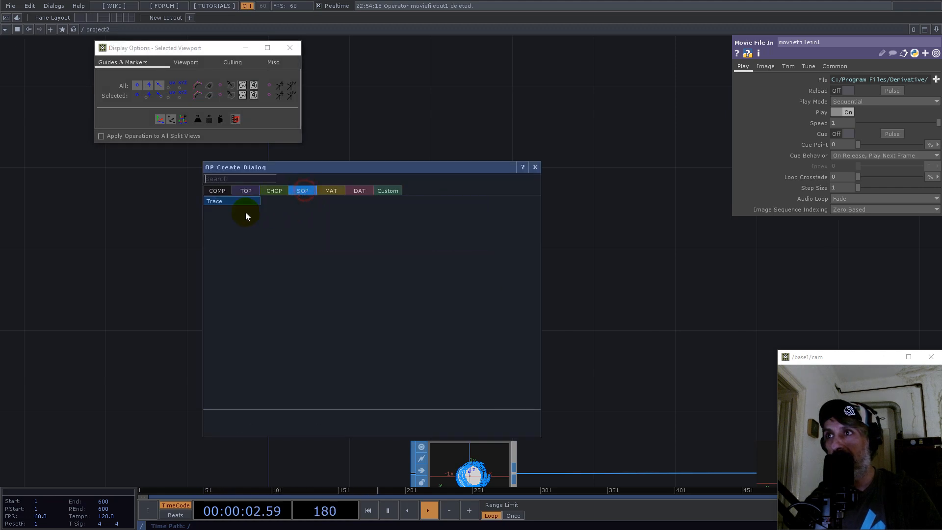
left_click(225, 199)
left_click(471, 299)
Activate the Trace SOP's viewer, show the banana outline in wireframe and orbit around it
scroll(480, 306, "up", 1)
scroll(479, 306, "up", 4)
left_click(578, 371)
mouse_move(550, 357)
left_mouse_down()
mouse_move(458, 315)
mouse_move(477, 300)
left_mouse_up()
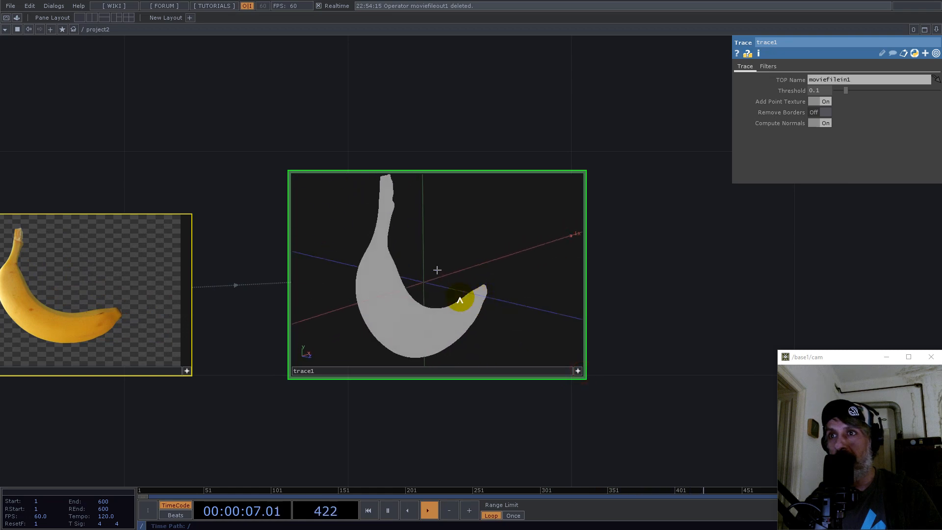
key("w")
left_click_drag(416, 285, 387, 279)
Show point numbers, points and point normals on the traced banana, orbit to inspect the normals' direction, and deactivate its viewer
right_click(392, 235)
left_click(403, 255)
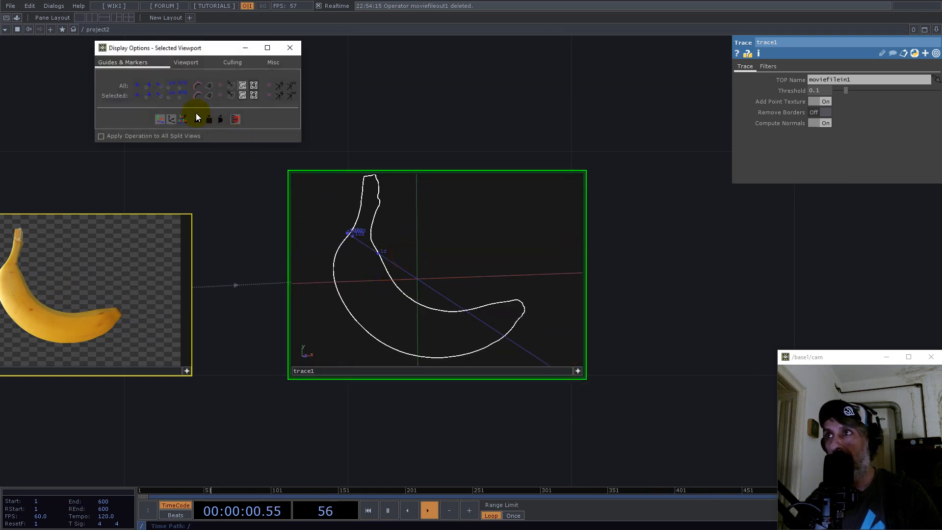
left_click(137, 86)
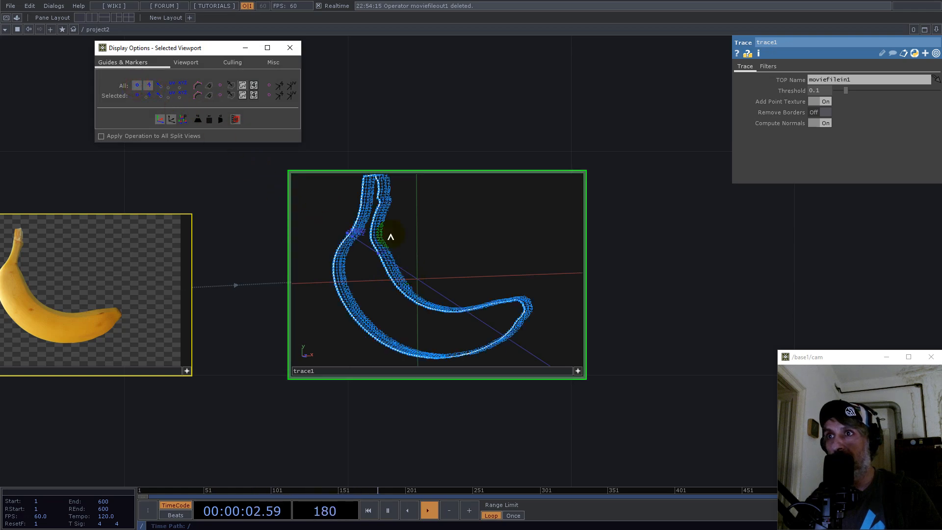
left_click(159, 85)
mouse_move(485, 295)
left_mouse_down()
mouse_move(543, 300)
mouse_move(456, 308)
mouse_move(517, 292)
mouse_move(532, 275)
mouse_move(531, 311)
mouse_move(438, 305)
mouse_move(407, 284)
left_mouse_up()
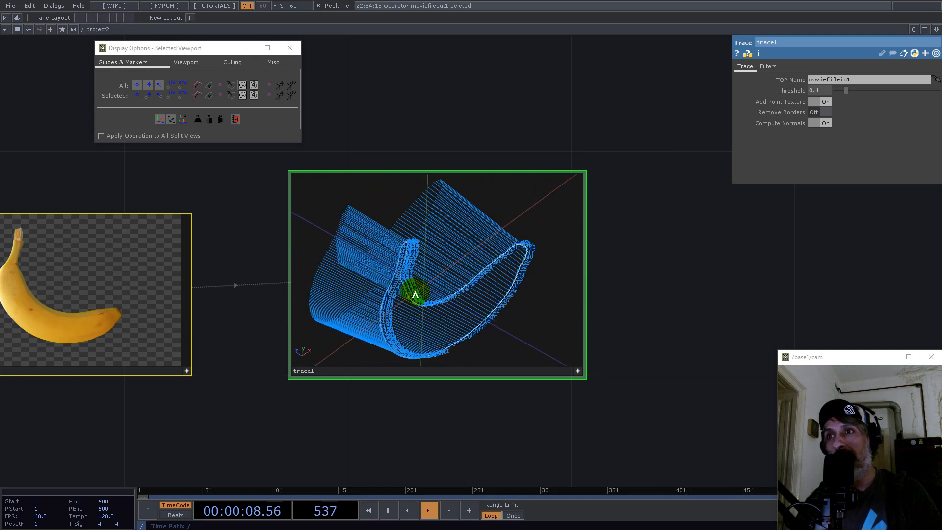
scroll(415, 294, "down", 5)
left_click(495, 330)
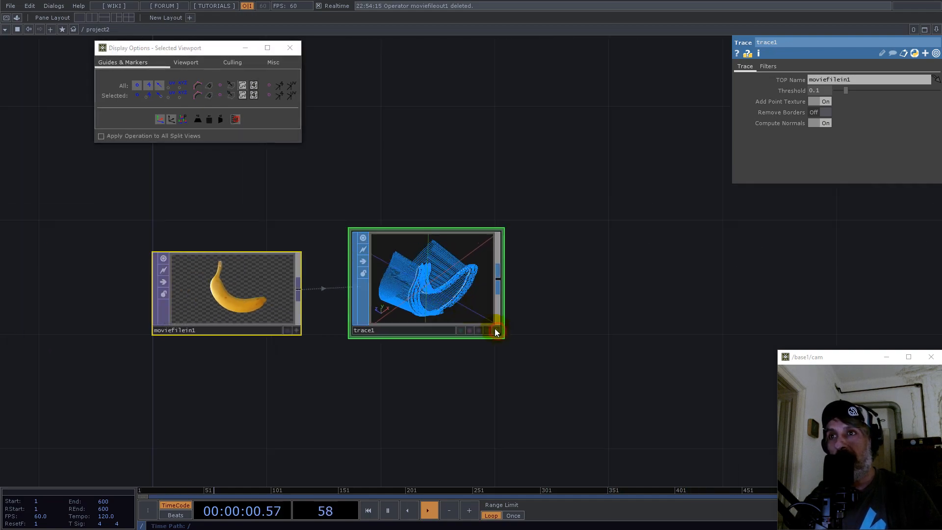
Rearrange the banana nodes so the Movie File In sits directly above the Trace SOP
scroll(478, 146, "down", 4)
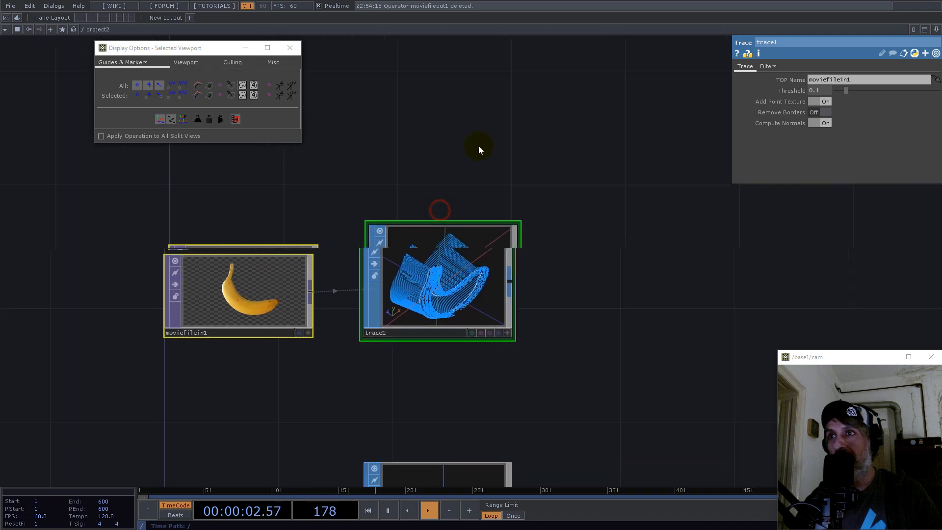
left_click(353, 230)
left_click_drag(353, 231, 353, 114)
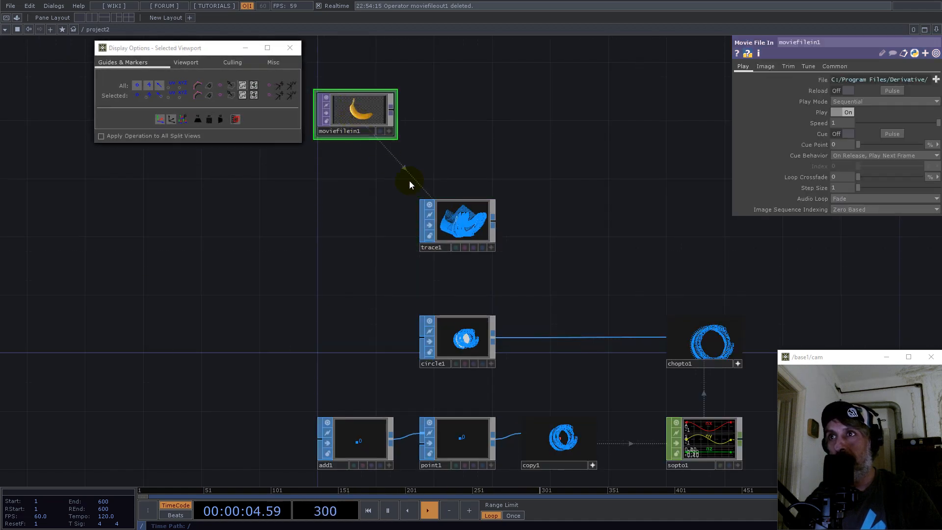
left_click_drag(422, 229, 312, 200)
Delete the whole circle network, including the add, point, copy, SOP to CHOP and CHOP to SOP operators
scroll(312, 200, "down", 4)
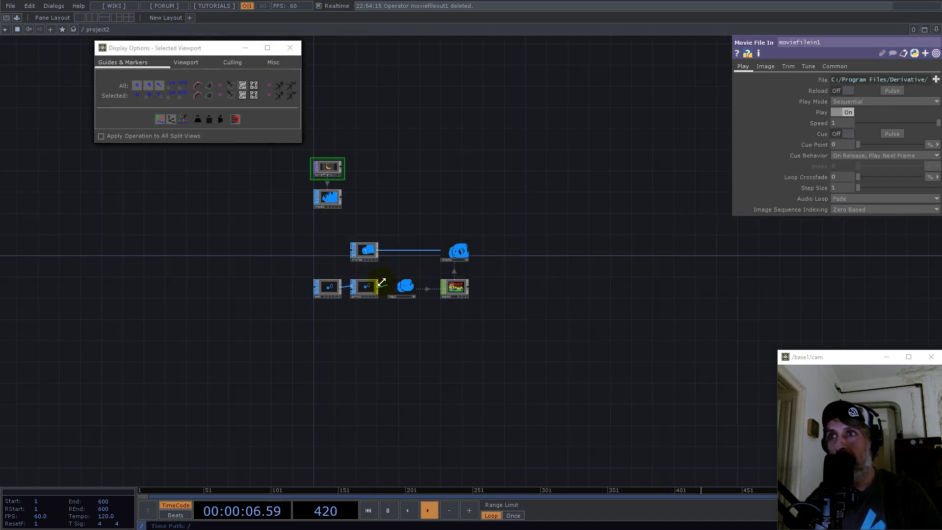
left_click_drag(549, 340, 244, 228)
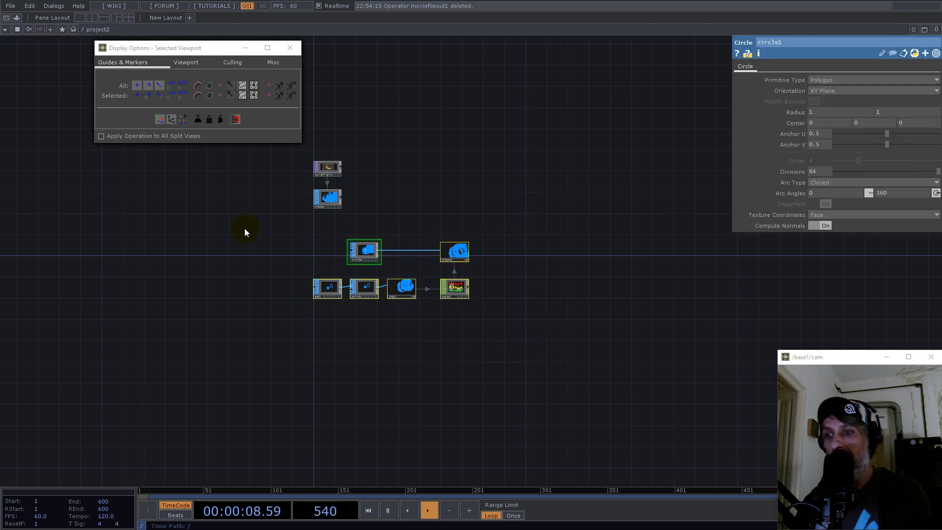
key("Delete")
Move the Movie File In and Trace operators down together toward the network's origin line
scroll(316, 144, "up", 3)
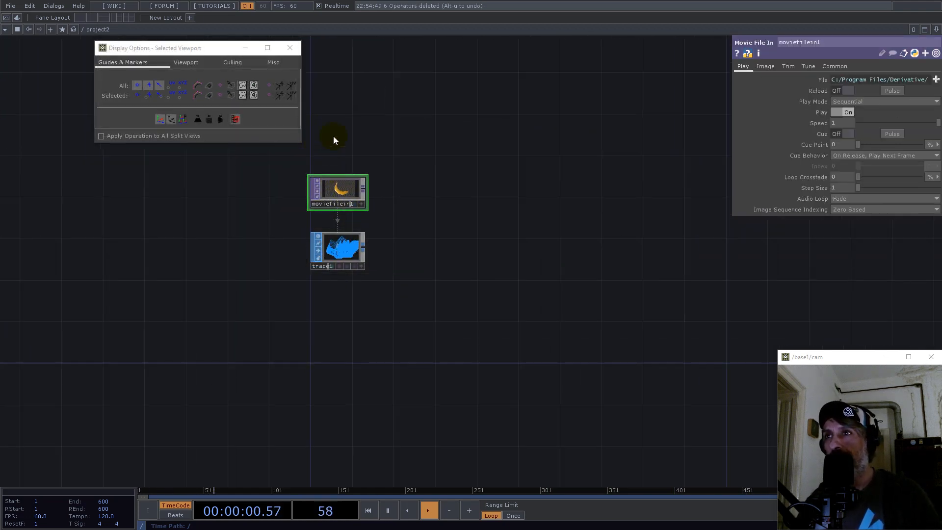
left_click_drag(414, 308, 413, 307)
left_click_drag(352, 258, 352, 352)
scroll(352, 352, "up", 5)
scroll(242, 336, "up", 3)
scroll(305, 294, "down", 4)
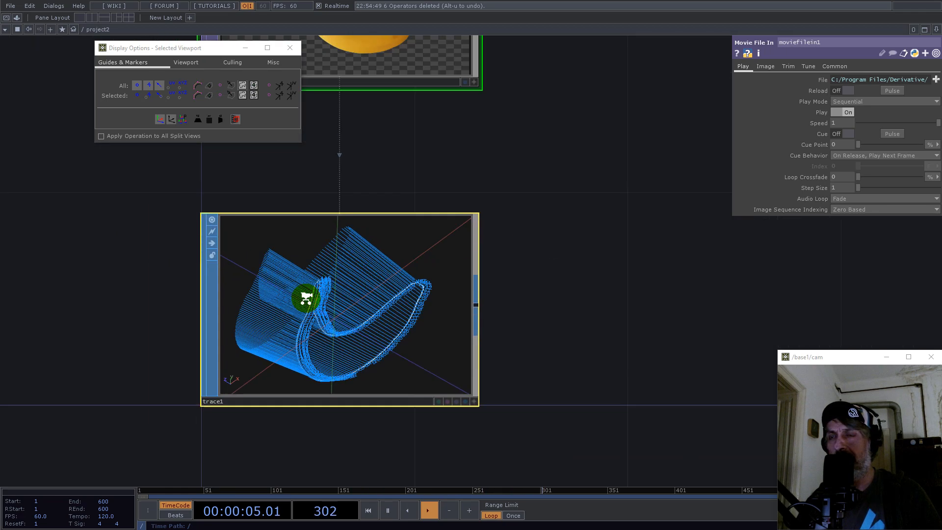
Add a Resample SOP wired from the Trace SOP's output and place it beside the trace
scroll(362, 348, "up", 5)
scroll(279, 305, "down", 5)
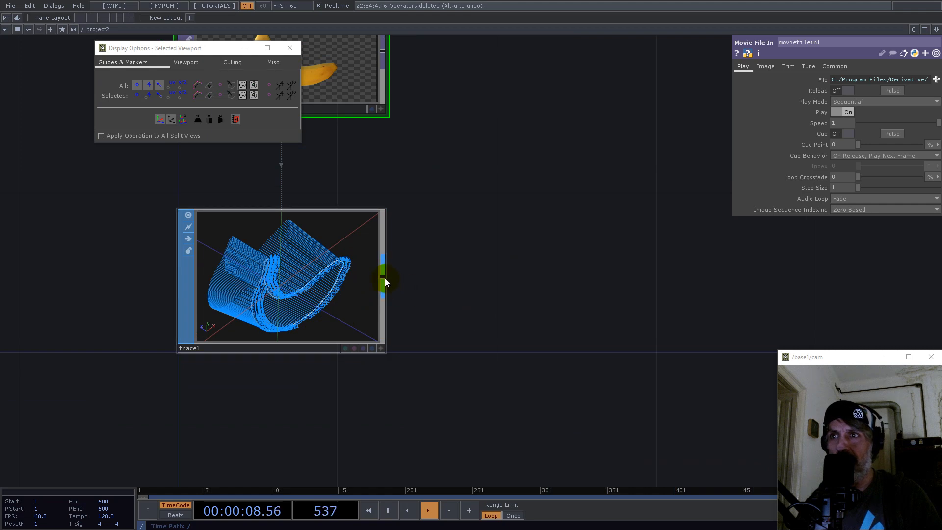
right_click(385, 278)
type("res")
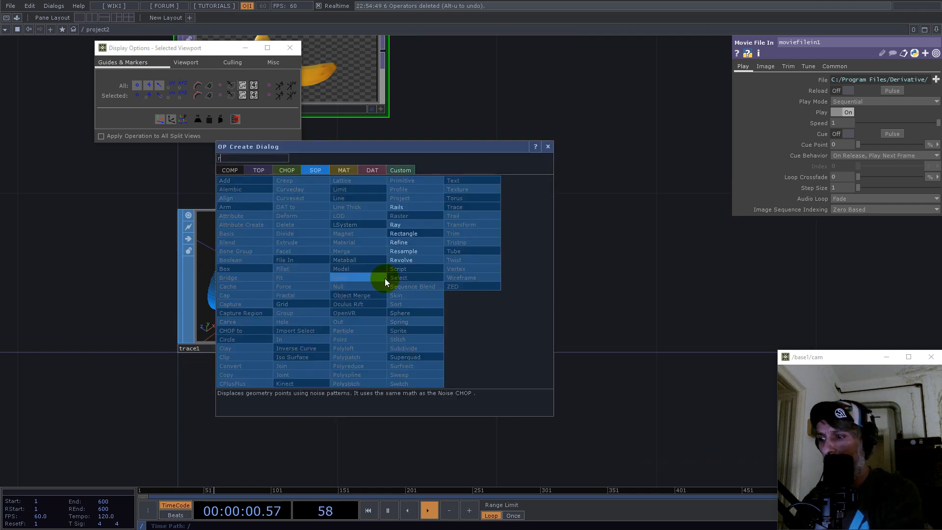
left_click(403, 251)
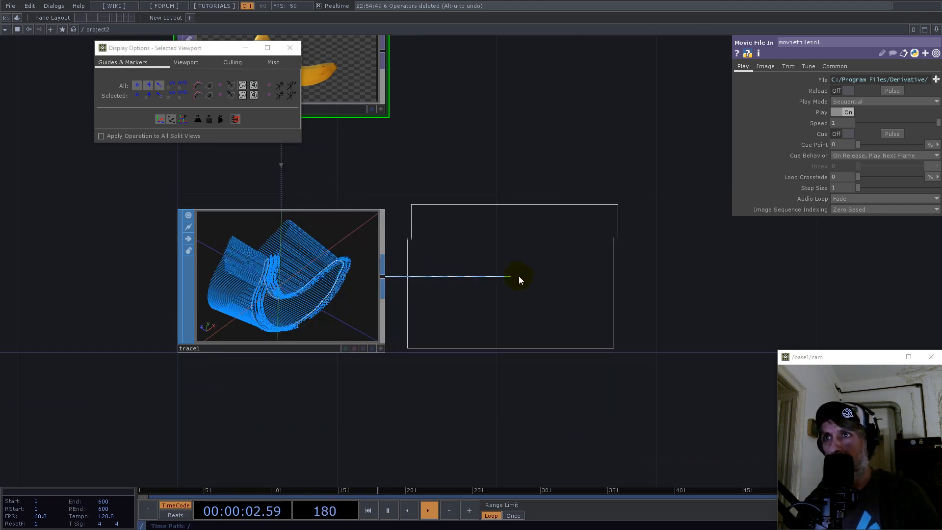
left_click(519, 280)
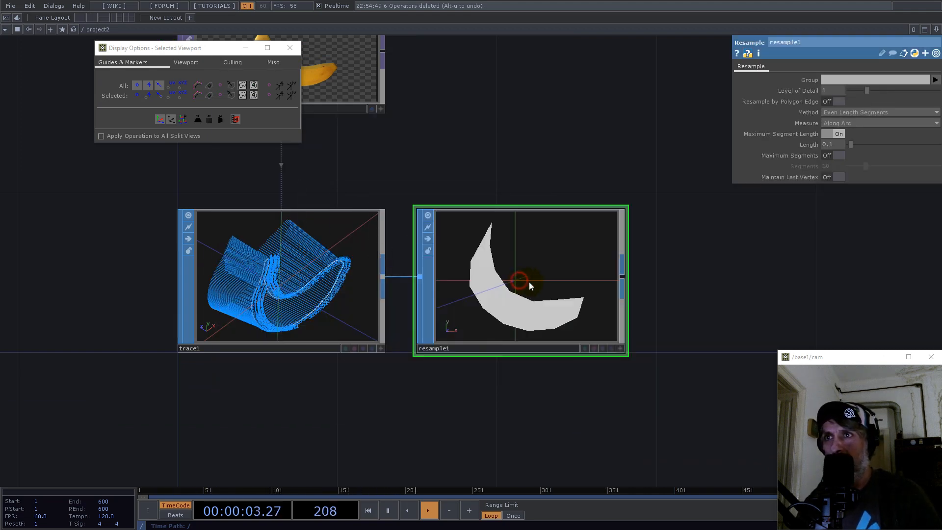
Activate the Resample SOP's viewer, show its points and point numbers, and close the display options
left_click(620, 348)
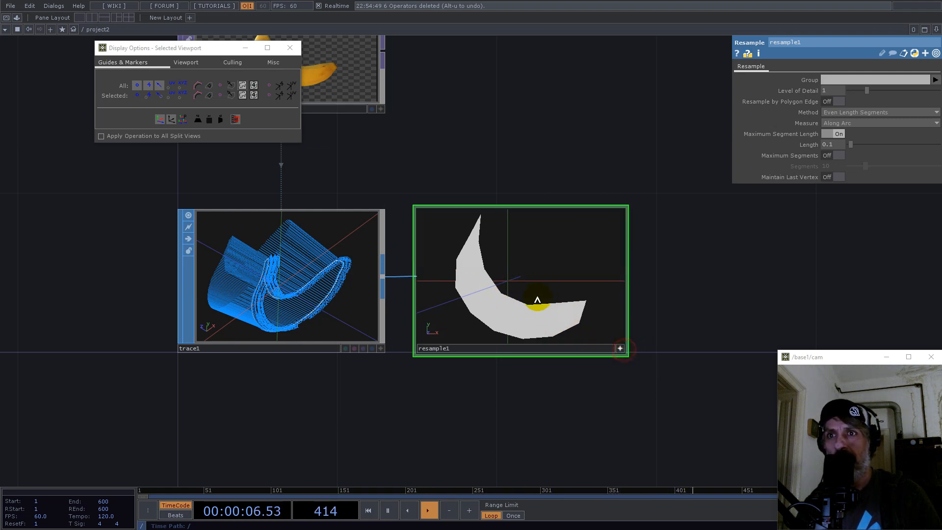
right_click(539, 298)
left_click(562, 272)
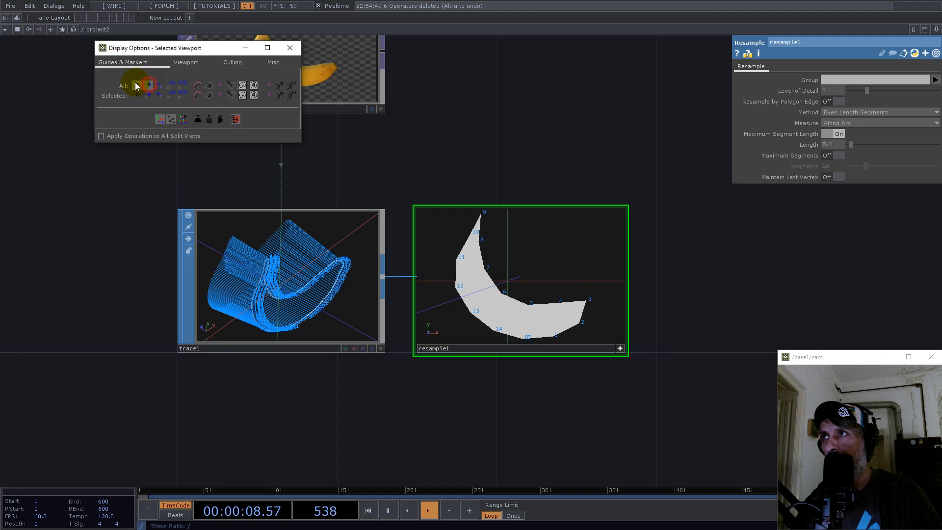
left_click(290, 49)
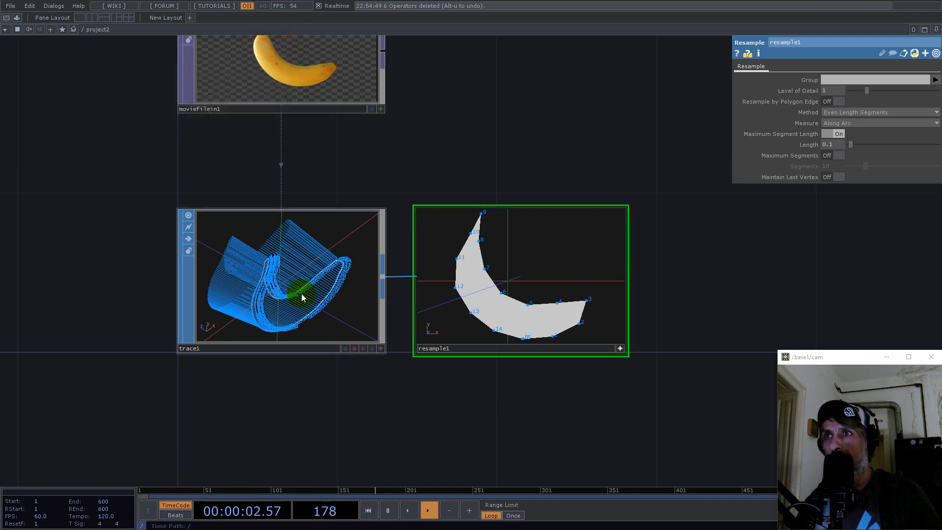
Set the Resample SOP's maximum segment length to 0.02 and check its point count
left_click(833, 146)
type("0.02")
key("Return")
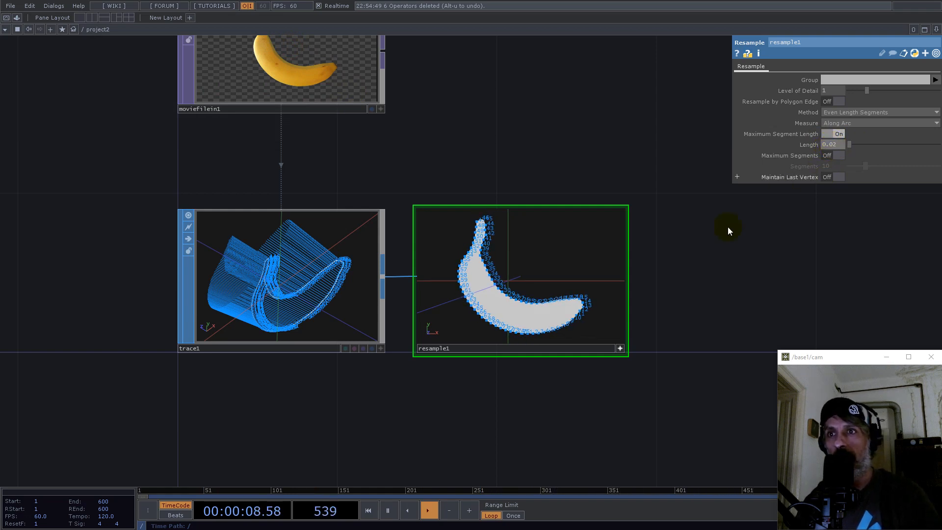
middle_click(544, 348)
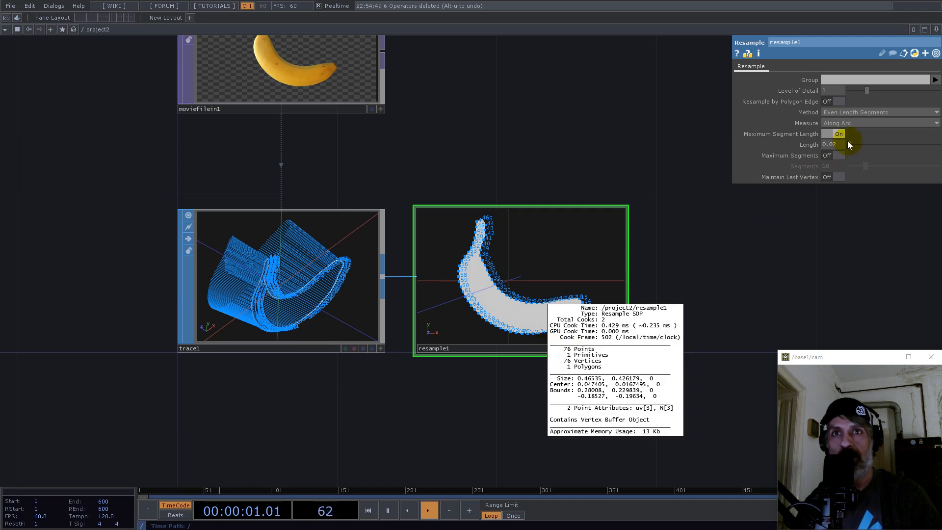
Set the Resample SOP's maximum segment length to 0.01 and check its point count again
left_click(834, 145)
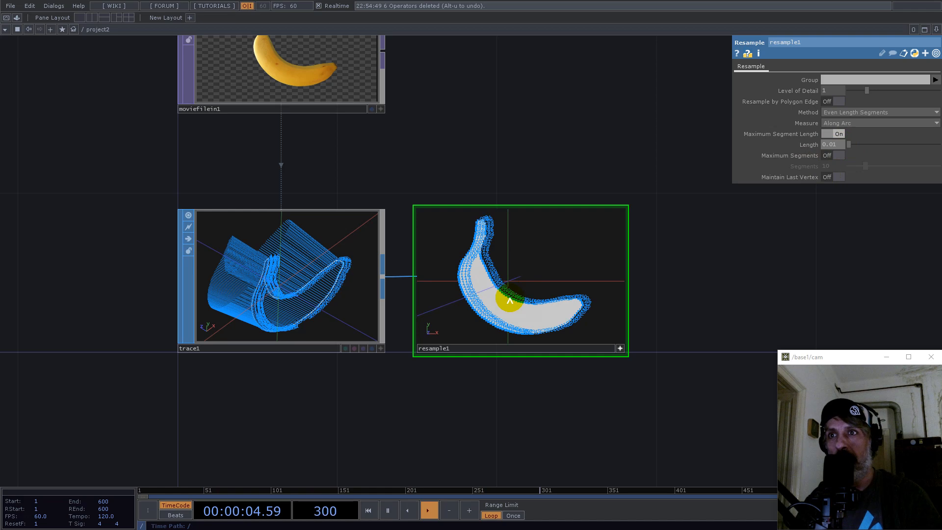
middle_click(499, 351)
left_click(633, 158)
Deactivate the Resample SOP's viewer and examine the resampled banana's numbered outline points up close
left_click_drag(549, 132, 359, 158)
scroll(339, 274, "down", 3)
left_click(406, 348)
scroll(313, 312, "up", 5)
scroll(356, 308, "up", 2)
scroll(356, 308, "down", 4)
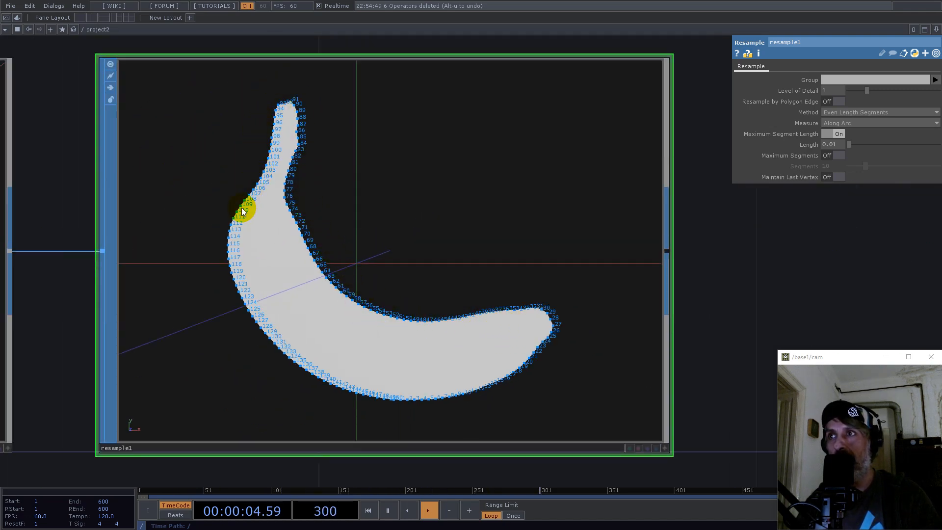
scroll(226, 261, "up", 3)
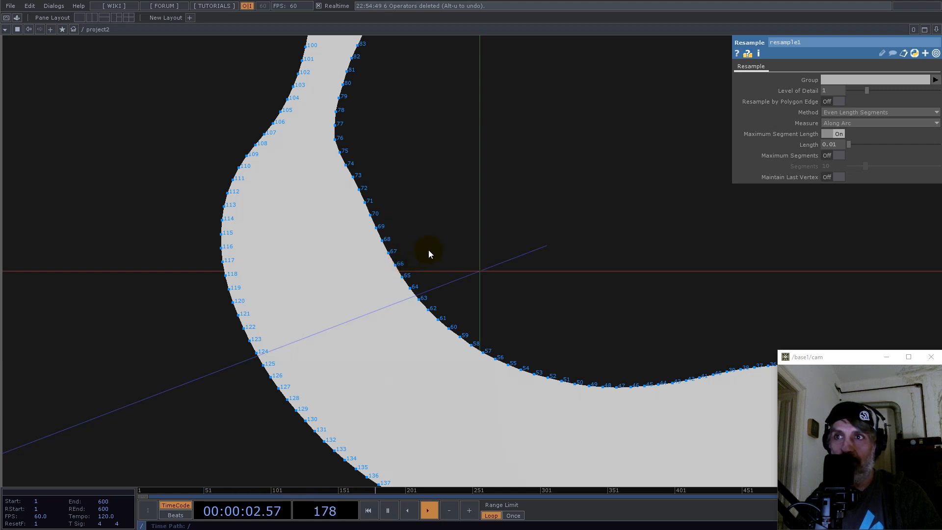
Switch to the point-normals diagram in Illustrator, show its layer list, and toggle the visibility of the mirror_diag layer
left_click(396, 266)
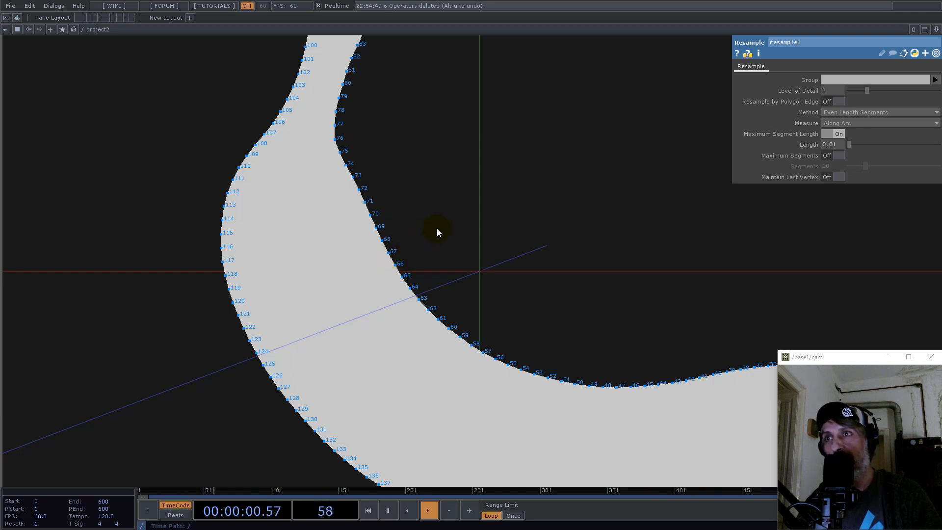
scroll(436, 228, "down", 5)
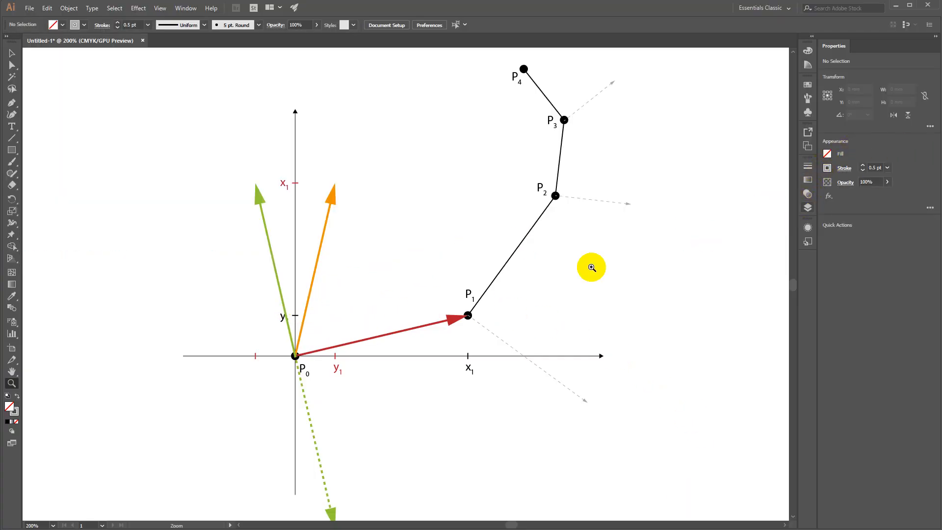
left_click(808, 207)
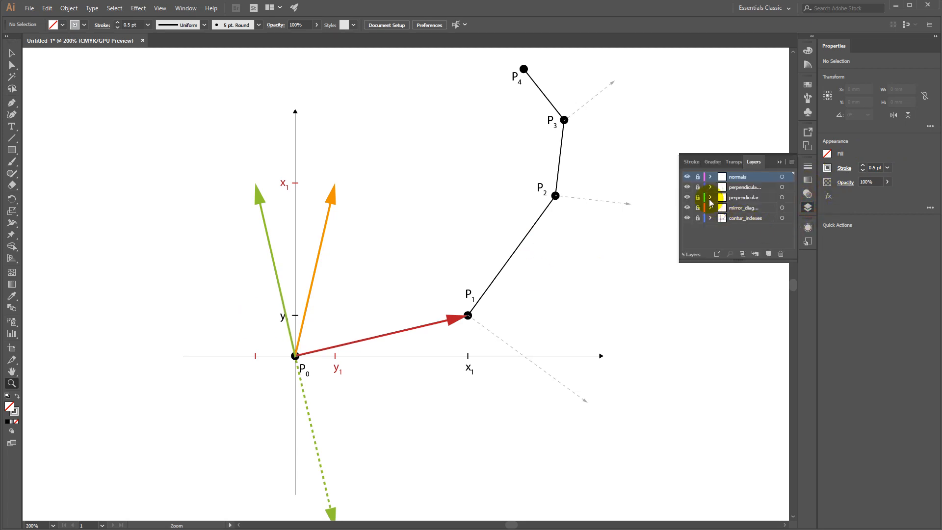
left_click_drag(688, 208, 687, 211)
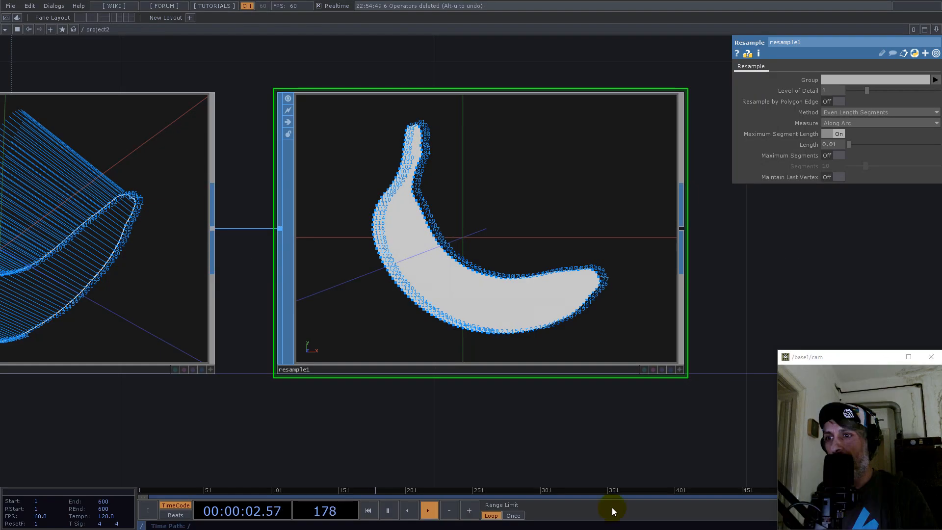
Return to the TouchDesigner network and add a Null SOP after the resampled banana
scroll(248, 210, "down", 5)
scroll(160, 181, "up", 6)
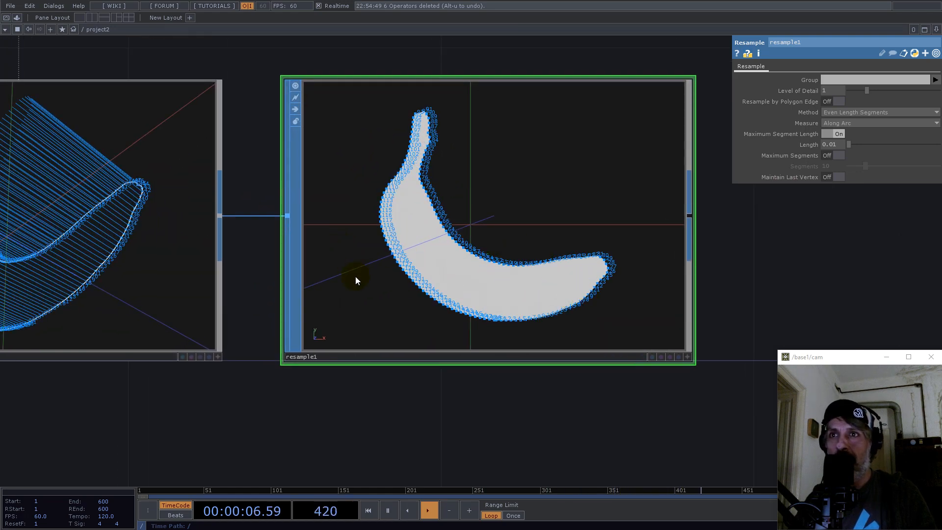
scroll(355, 275, "down", 5)
scroll(431, 255, "up", 4)
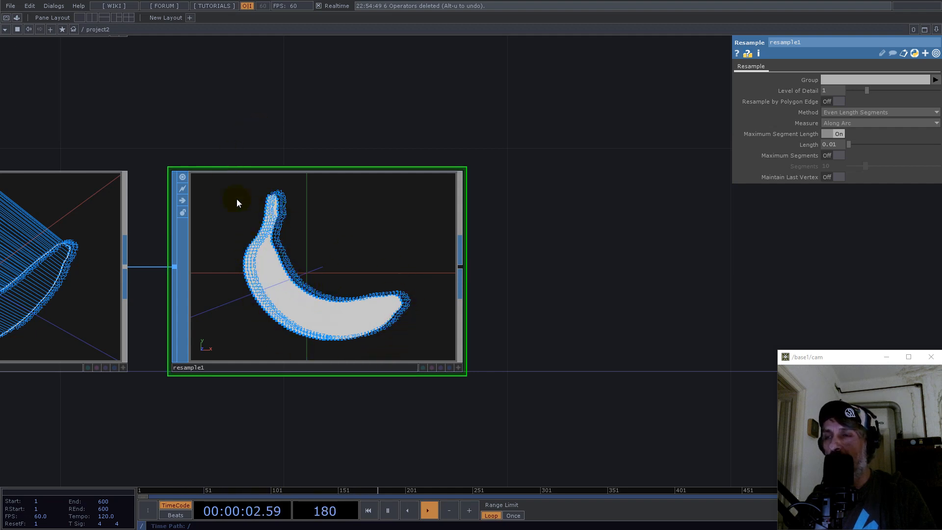
right_click(460, 268)
type("nul")
key("Return")
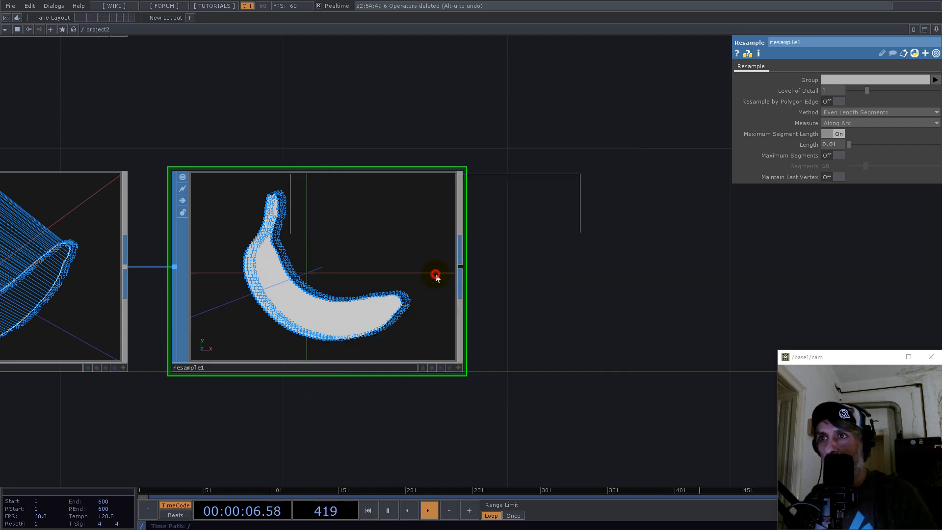
left_click(672, 263)
middle_click_drag(655, 224, 314, 267)
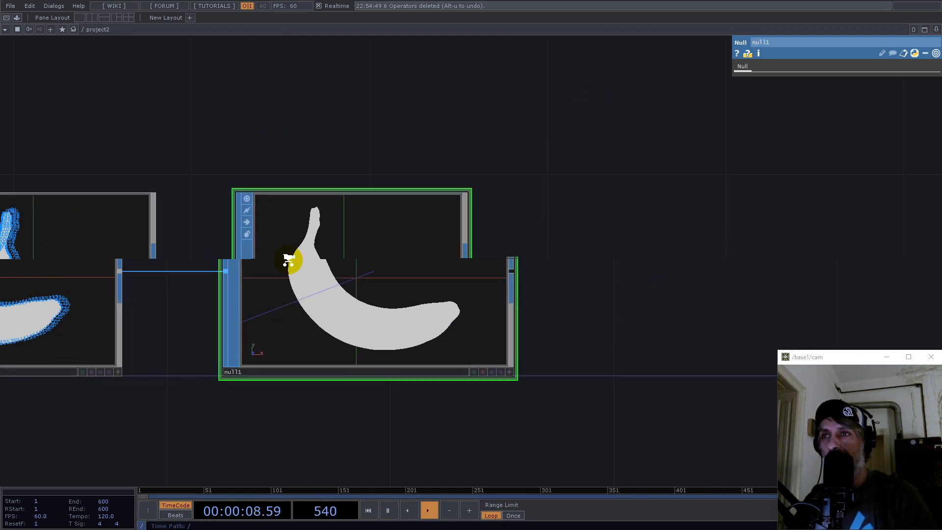
Create a SOP to CHOP from the banana's Null SOP and place it directly below that Null
scroll(392, 262, "down", 3)
right_click(404, 263)
left_click(309, 153)
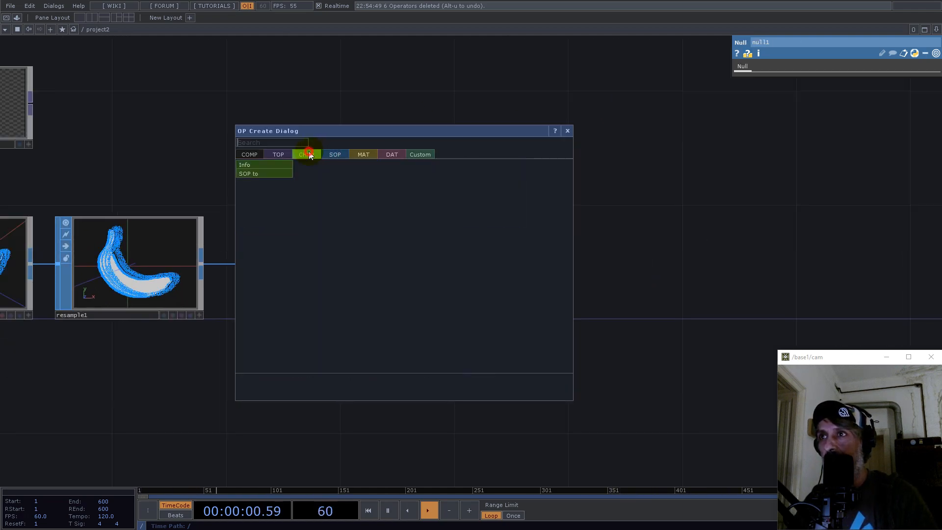
left_click(261, 173)
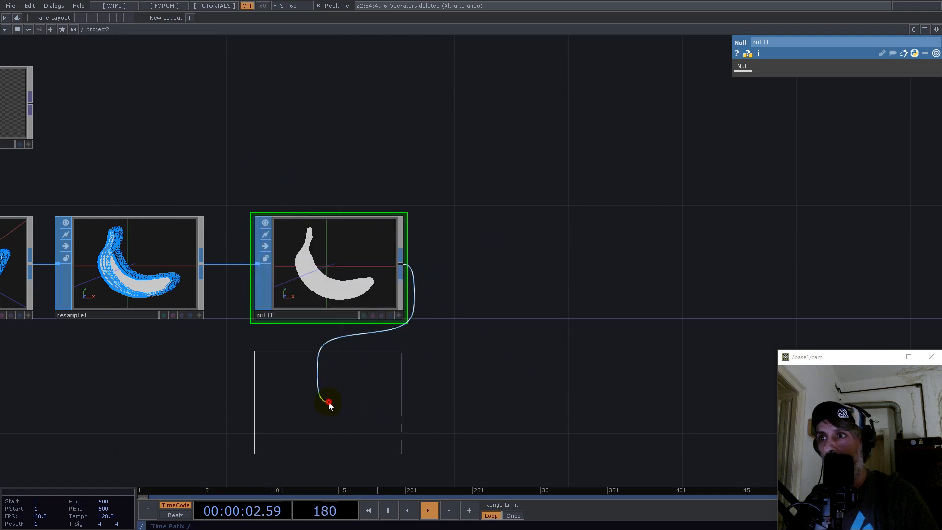
left_click(324, 398)
middle_click_drag(358, 381, 397, 249)
scroll(263, 184, "up", 5)
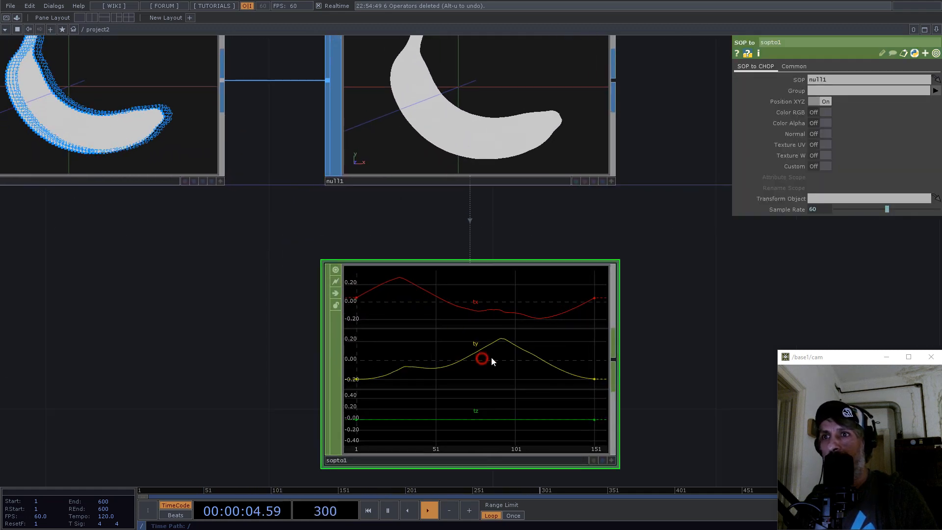
Add a Select CHOP connected to the output of the SOP to CHOP
scroll(420, 326, "down", 5)
right_click(491, 340)
type("sel")
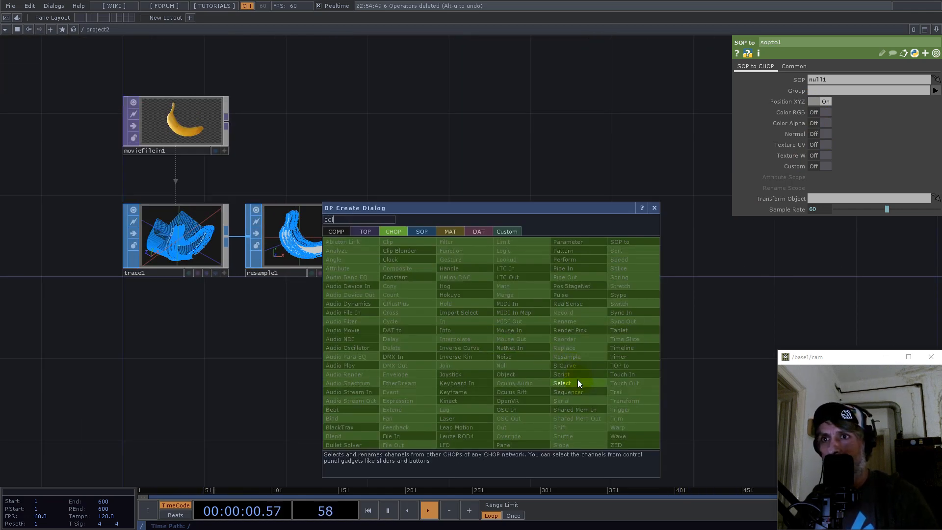
left_click(569, 382)
left_click(572, 341)
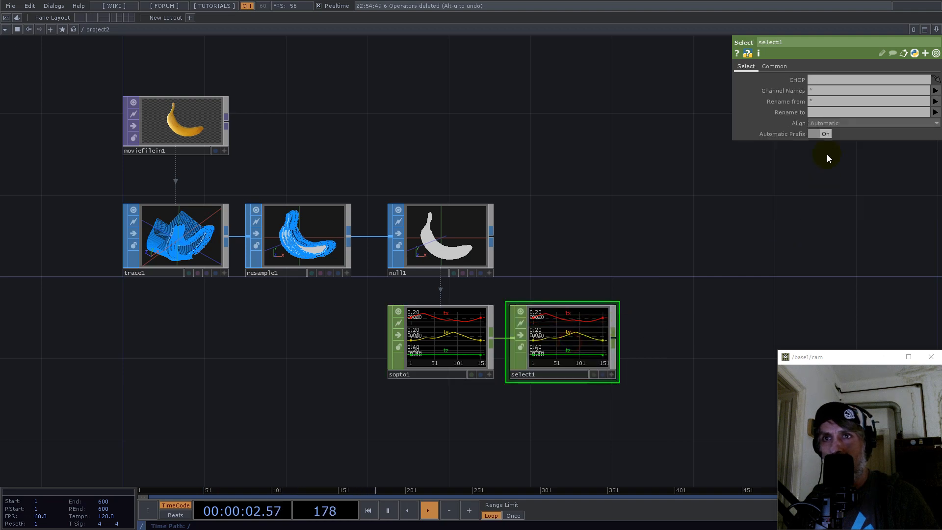
Restrict the Select CHOP to the tx and ty channels, and check its operator info
left_click(935, 90)
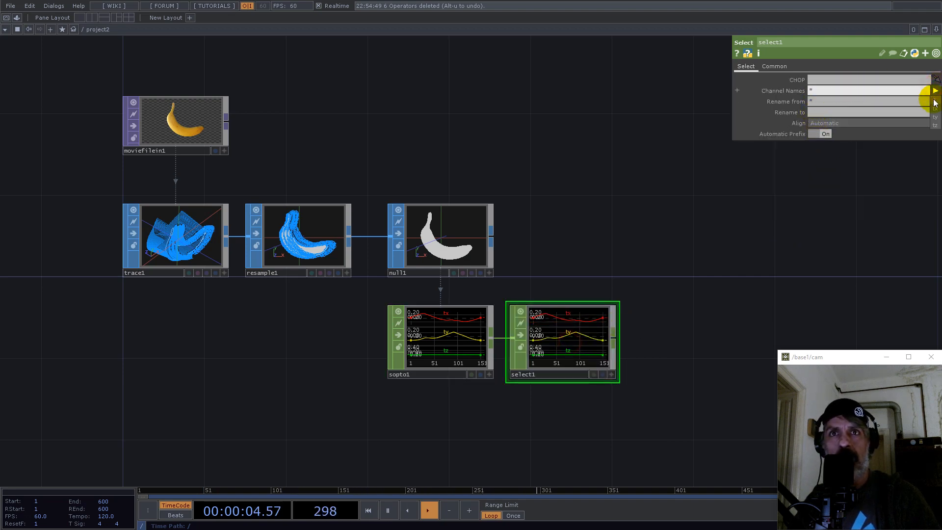
left_click(936, 109)
left_click(935, 118)
left_click_drag(530, 284, 340, 319)
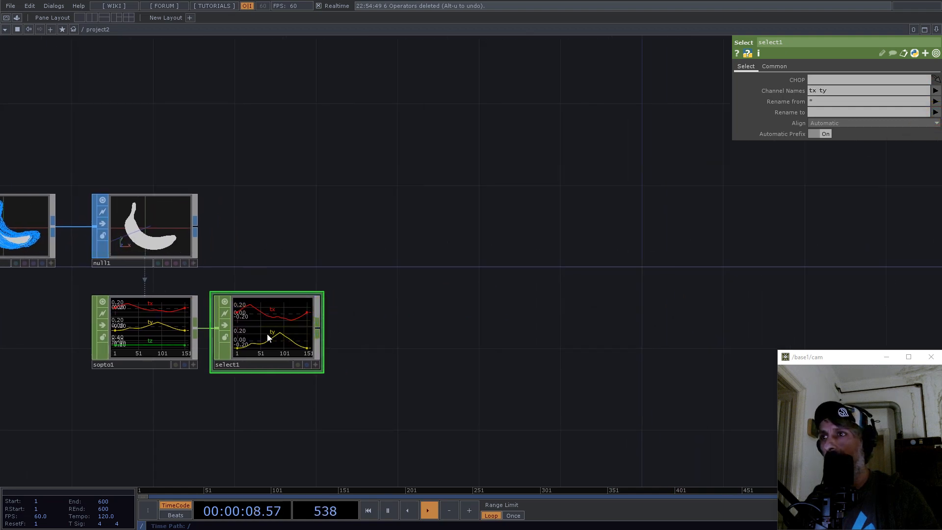
scroll(268, 338, "up", 2)
left_click_drag(265, 333, 322, 353)
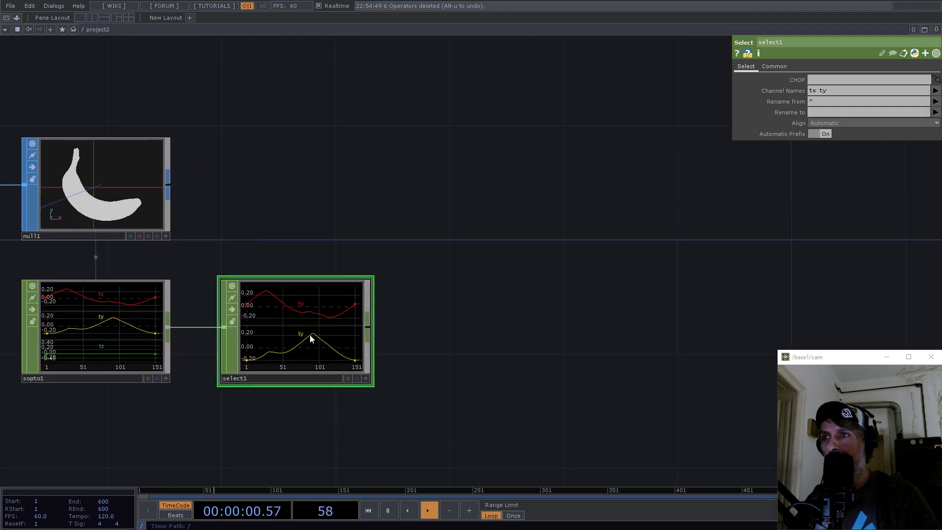
middle_click(310, 339)
left_click(474, 238)
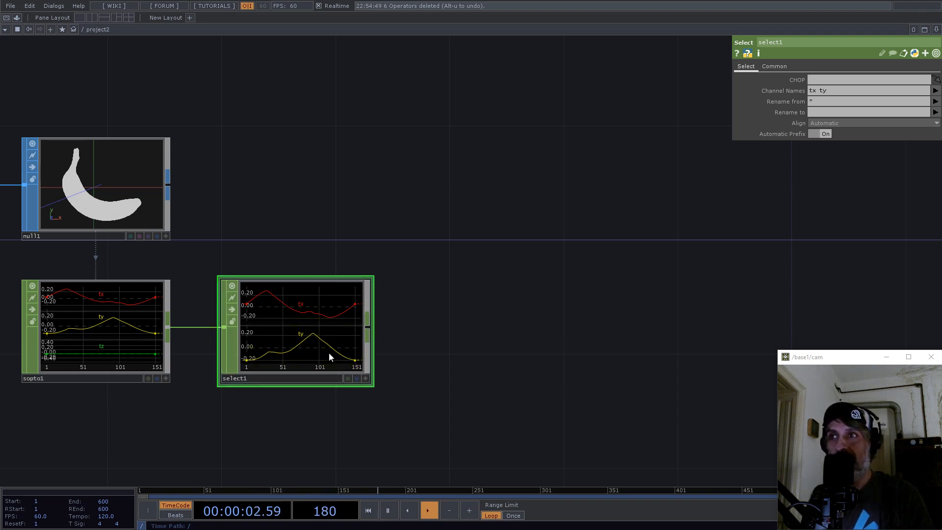
Add a Null CHOP connected to the output of the Select CHOP
left_click(369, 328)
type("nul")
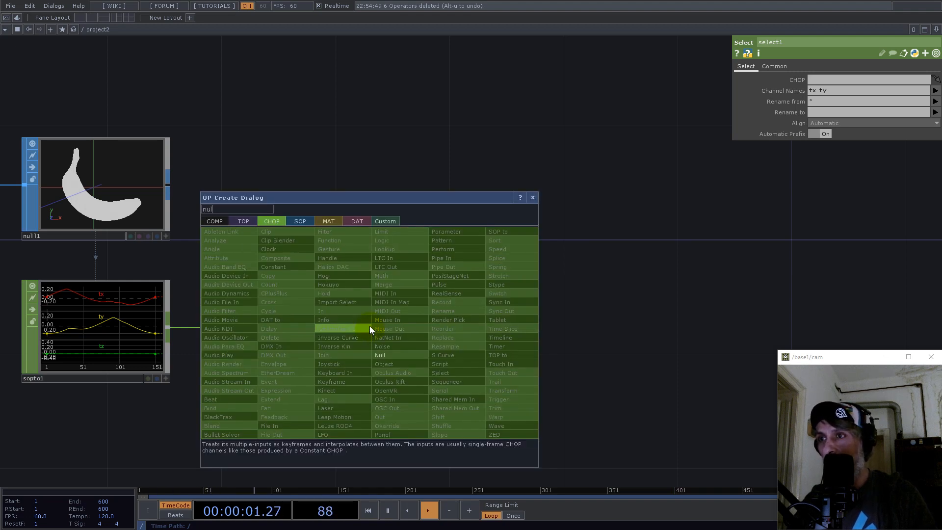
left_click(385, 355)
left_click(495, 331)
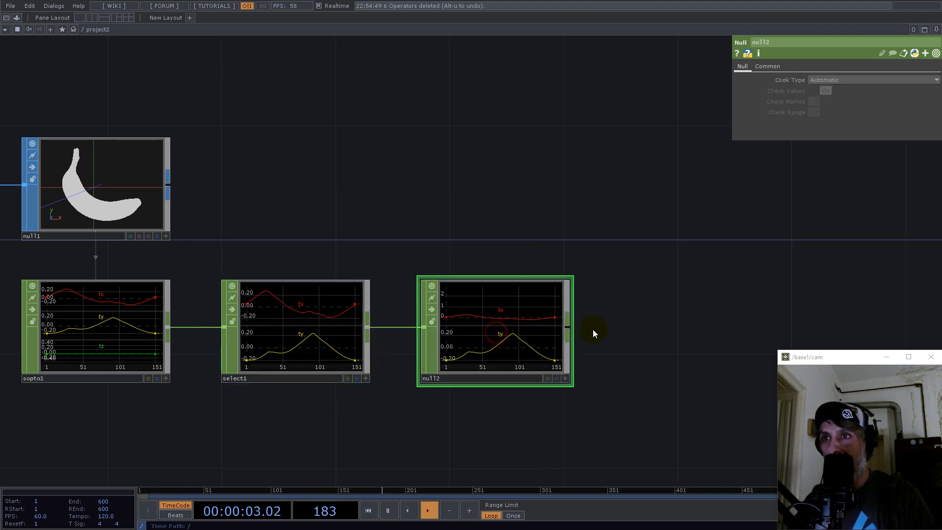
Create a CHOP to TOP from the Null CHOP and place it directly above that Null
left_click(568, 327)
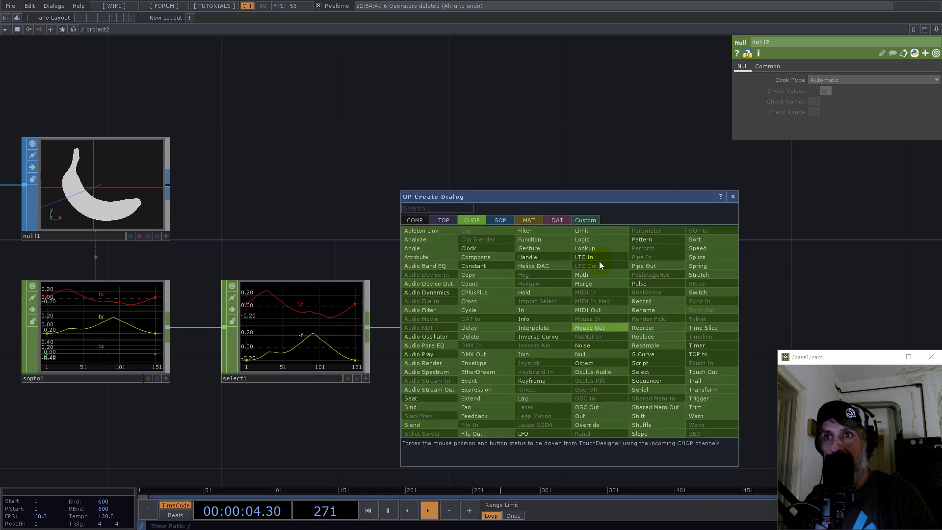
left_click(442, 219)
left_click(418, 231)
left_click(498, 201)
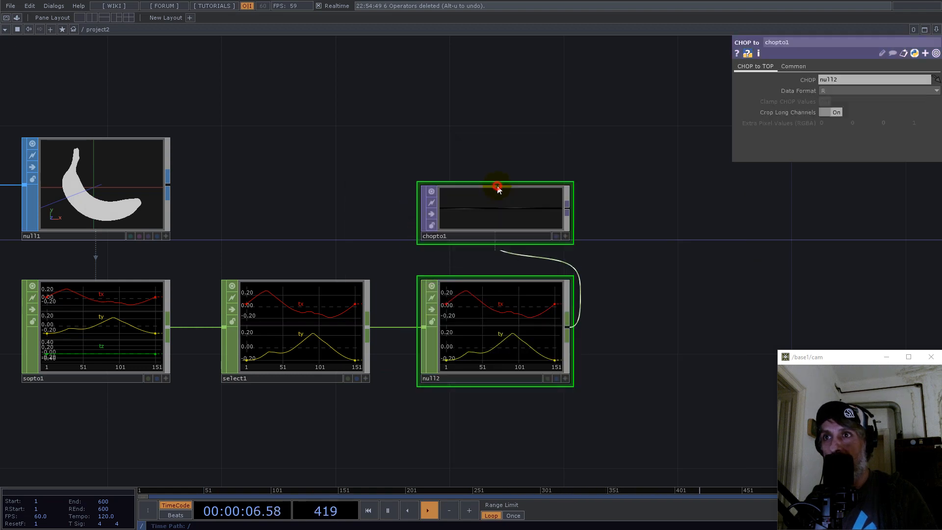
Set the CHOP to TOP's data format to RG, and check its image size and pixel format
left_click(837, 91)
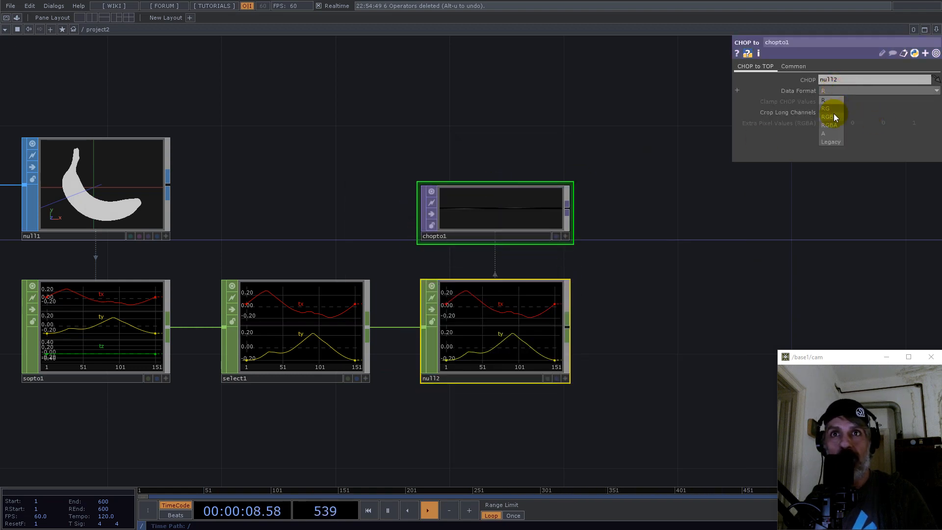
left_click(825, 109)
scroll(525, 190, "up", 4)
scroll(337, 305, "up", 4)
scroll(382, 272, "down", 3)
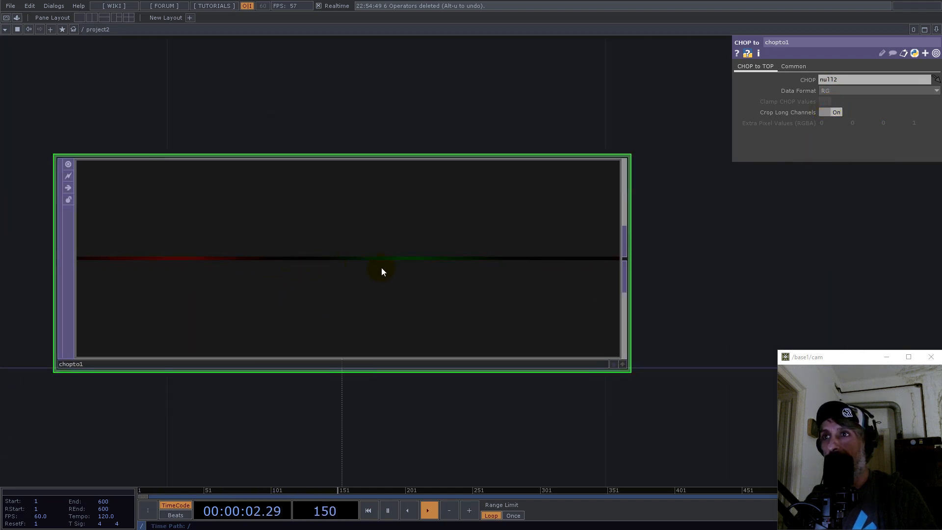
middle_click(340, 262)
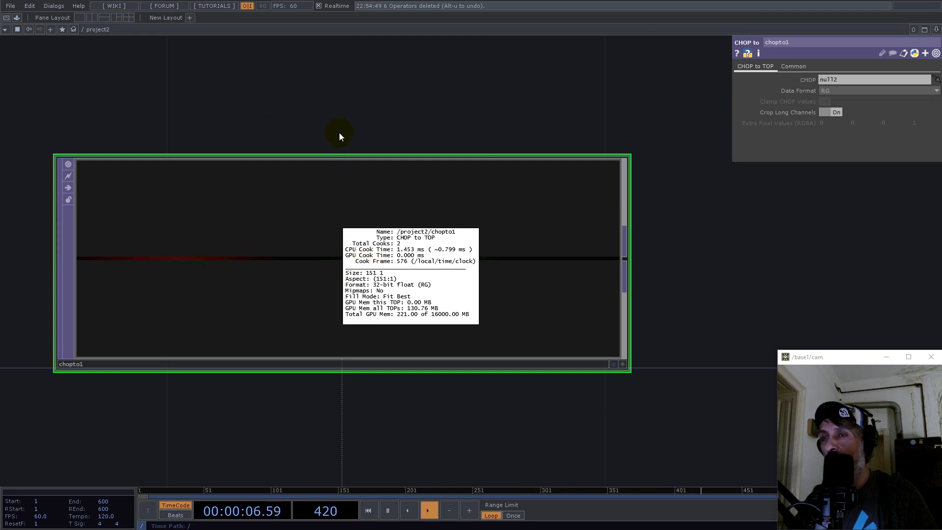
scroll(326, 133, "down", 4)
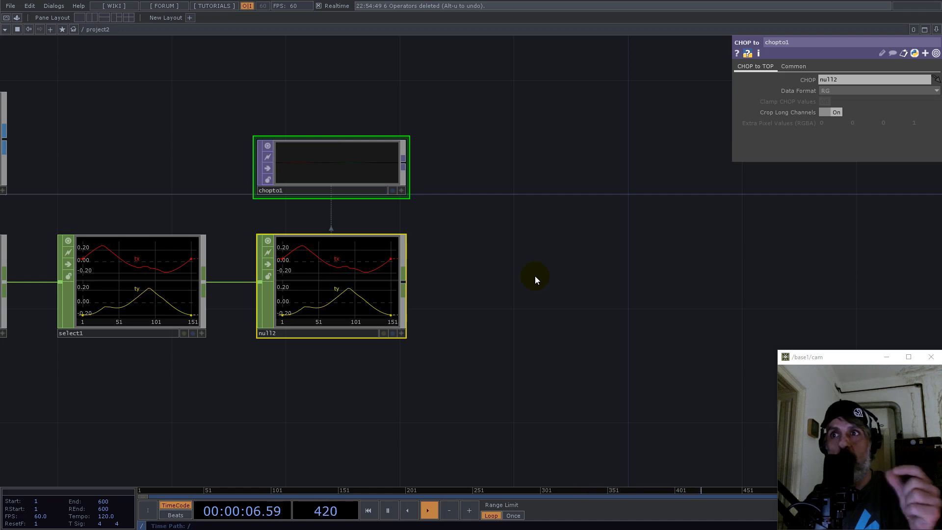
Add a Transform TOP fed by the CHOP to TOP and place it below and beyond that operator
left_click_drag(466, 156, 419, 265)
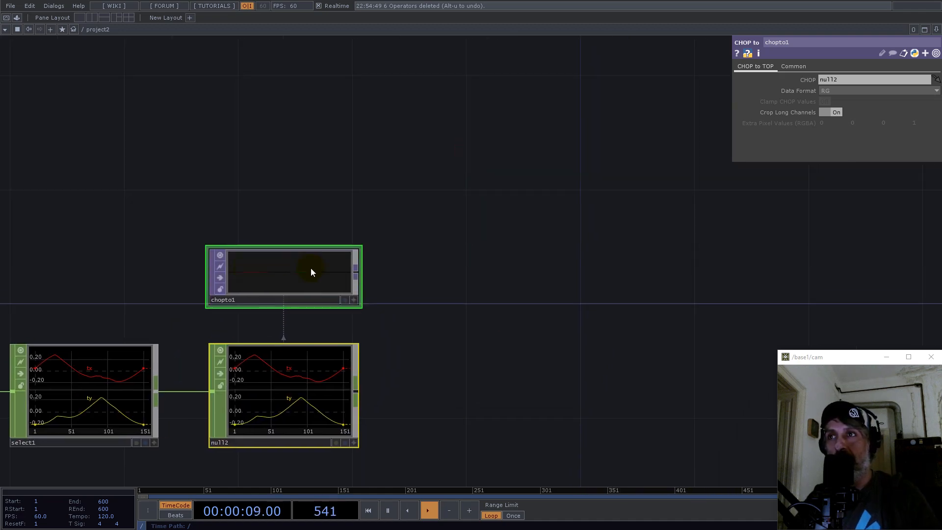
right_click(360, 271)
type("tr")
left_click(438, 243)
left_click(490, 188)
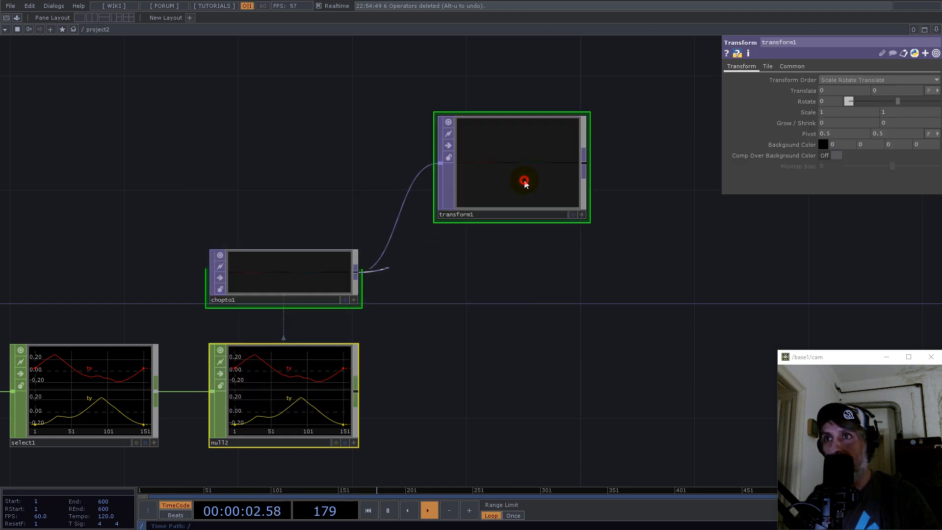
left_click_drag(501, 192, 551, 370)
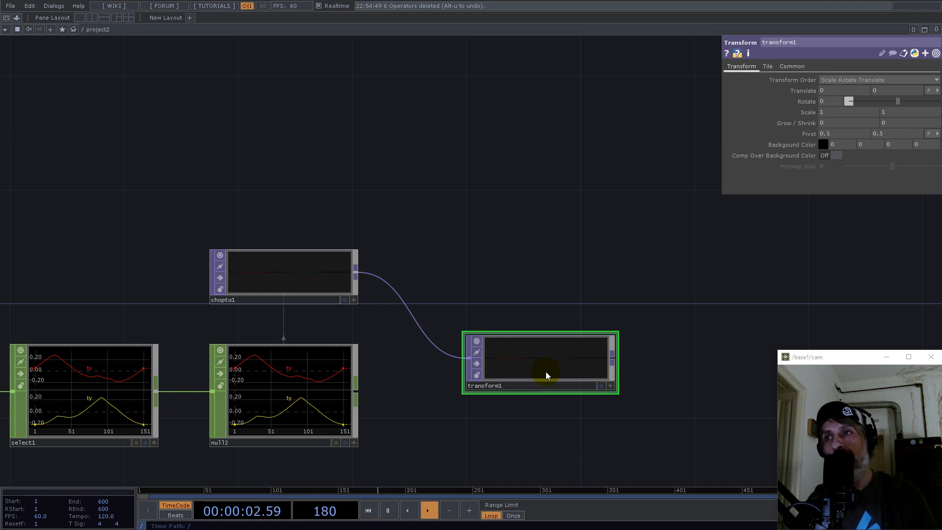
Set the Transform TOP's translate units to pixels and its X translation to -1, and inspect the shifted row
left_click(528, 372)
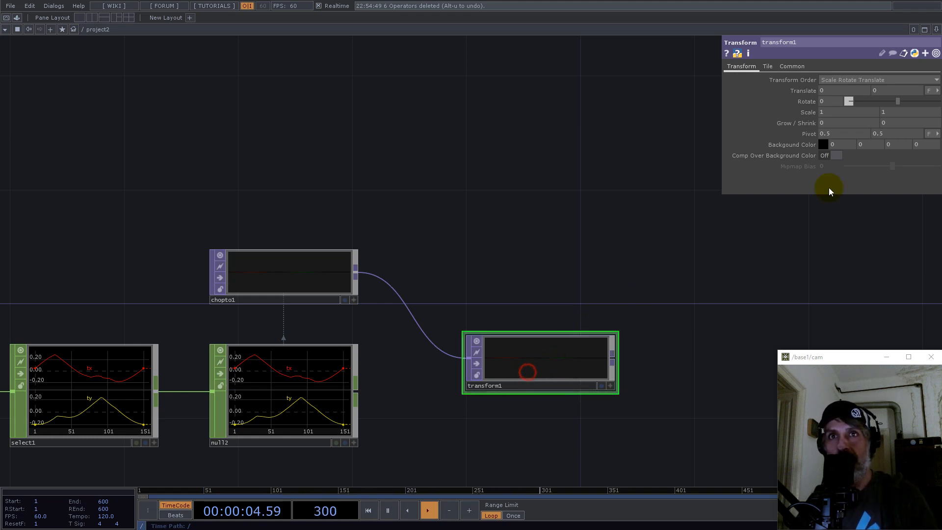
left_click(928, 91)
left_click(916, 102)
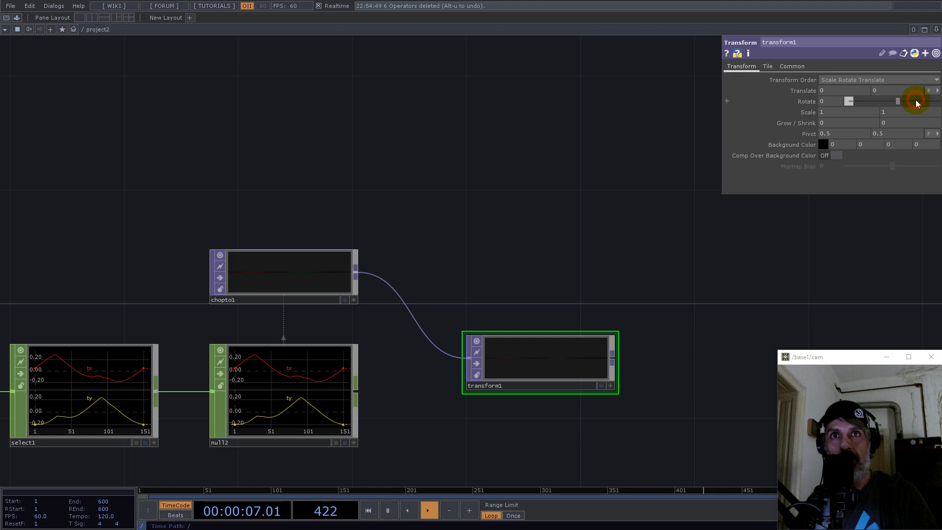
type("-1")
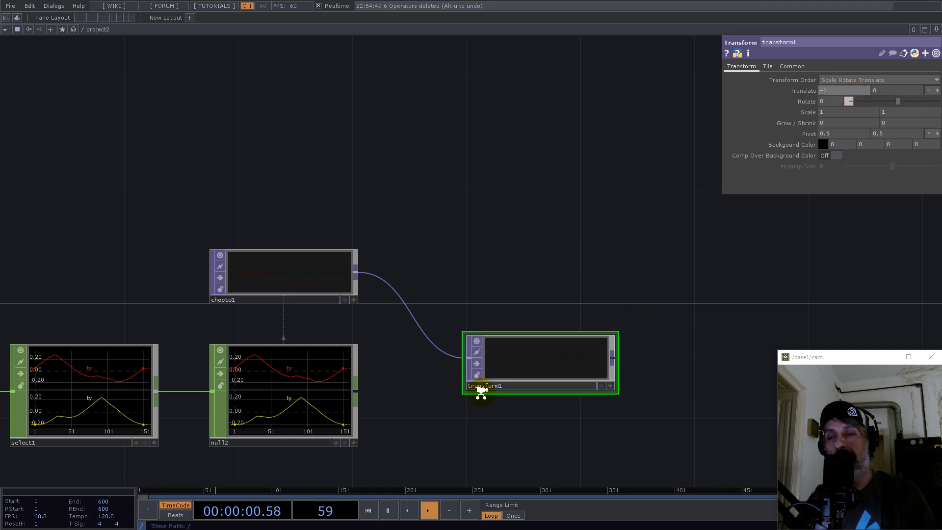
scroll(479, 389, "up", 5)
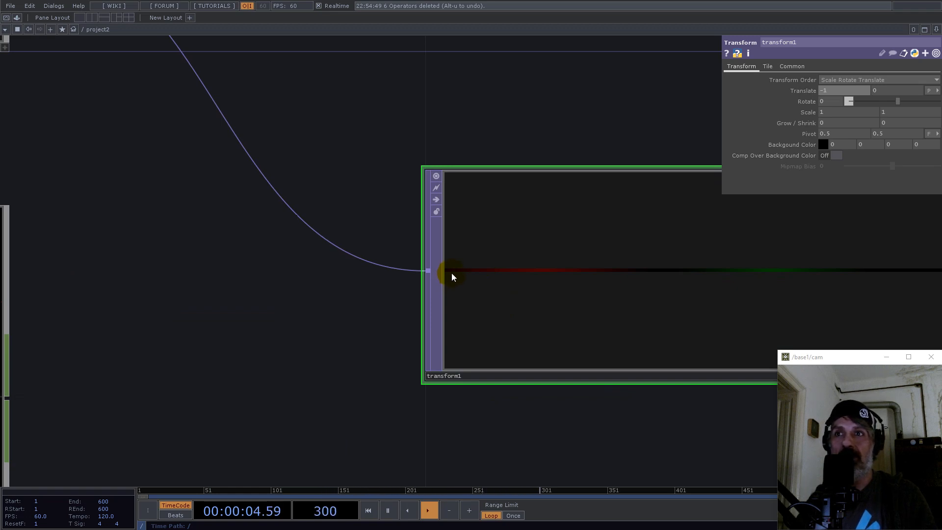
scroll(412, 376, "down", 5)
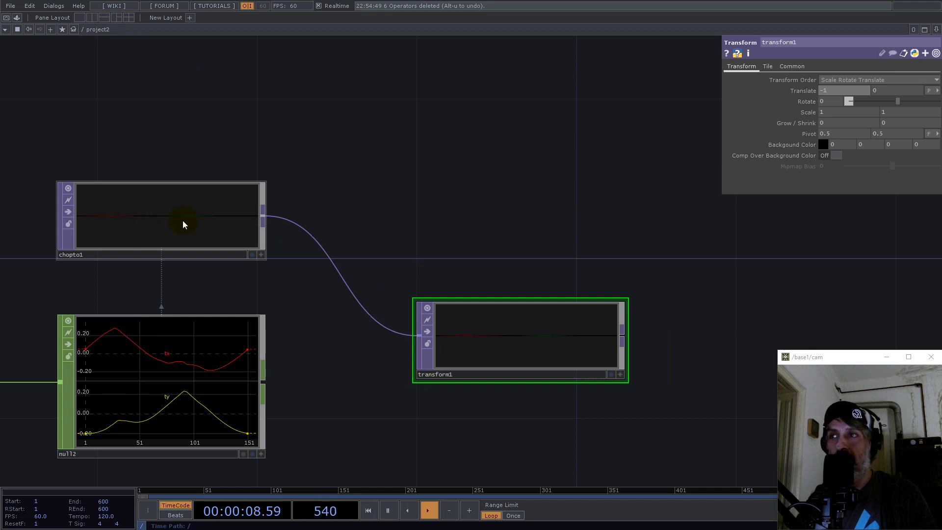
Add a Subtract TOP taking the CHOP to TOP and the Transform TOP as inputs, and place it beyond the Transform TOP
right_click(263, 216)
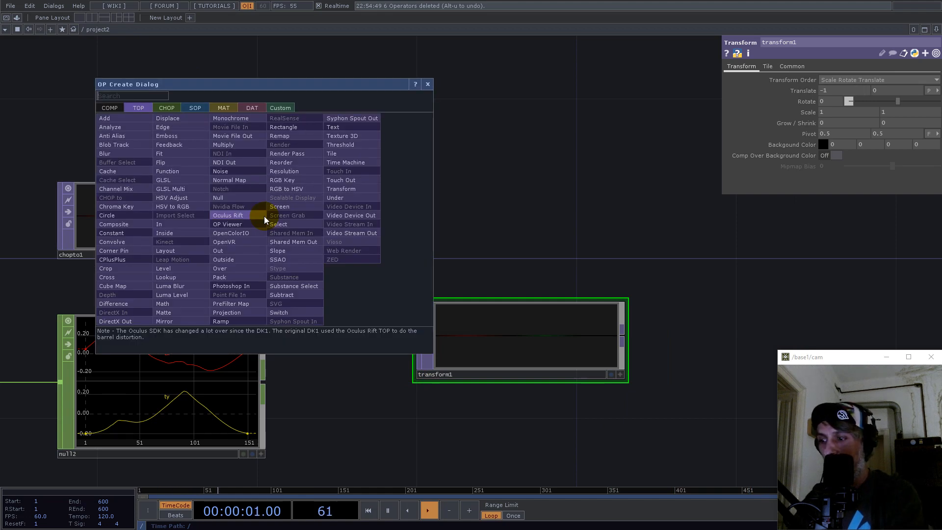
type("su")
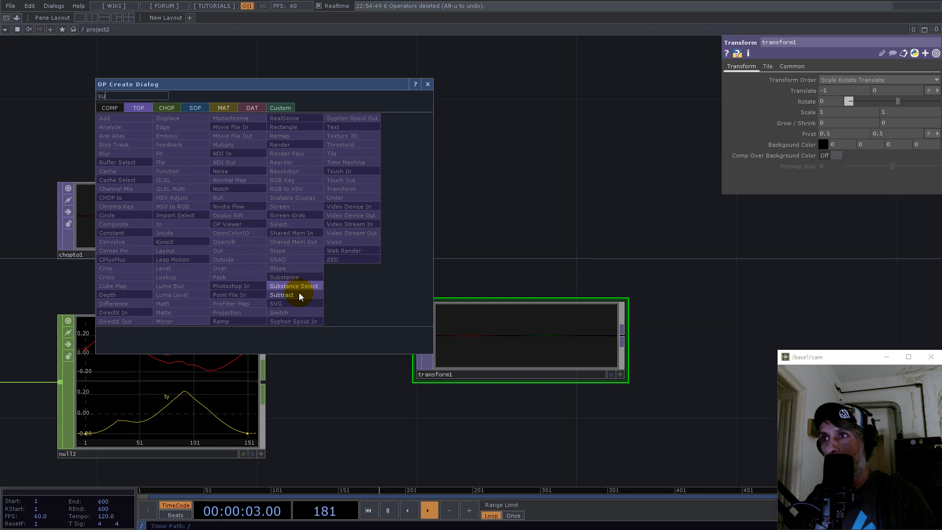
left_click(299, 294)
left_click(799, 260)
left_click_drag(621, 334, 697, 269)
middle_click_drag(687, 342, 249, 419)
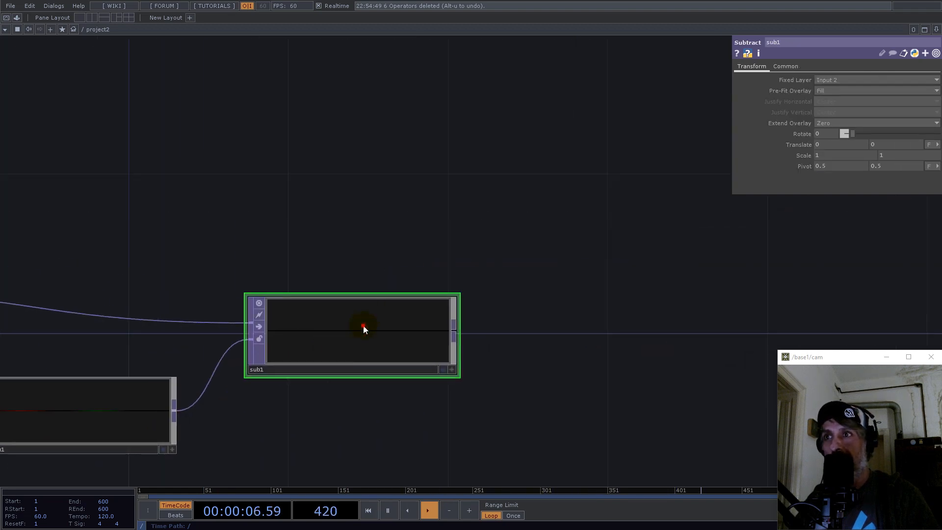
left_click_drag(364, 329, 404, 289)
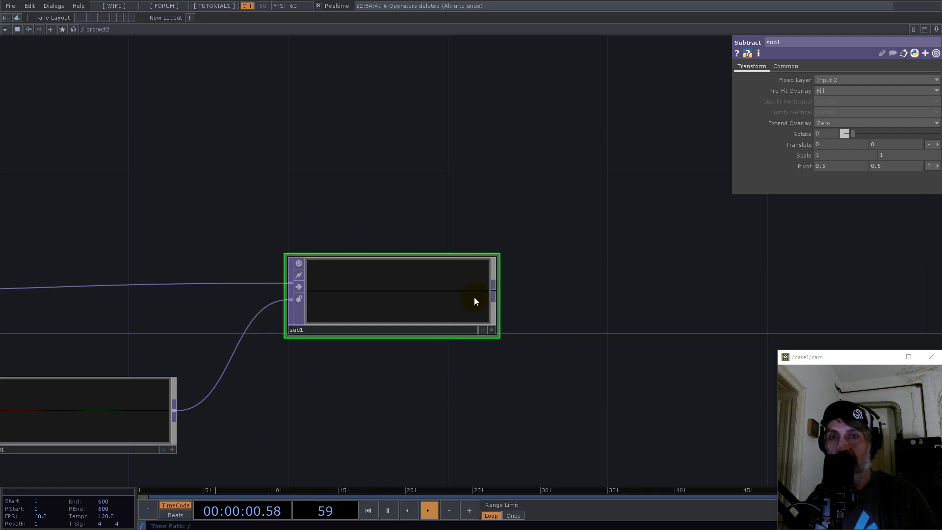
Add a Math TOP fed by the Subtract TOP and align it in the same row
scroll(362, 288, "down", 2)
scroll(362, 289, "down", 1)
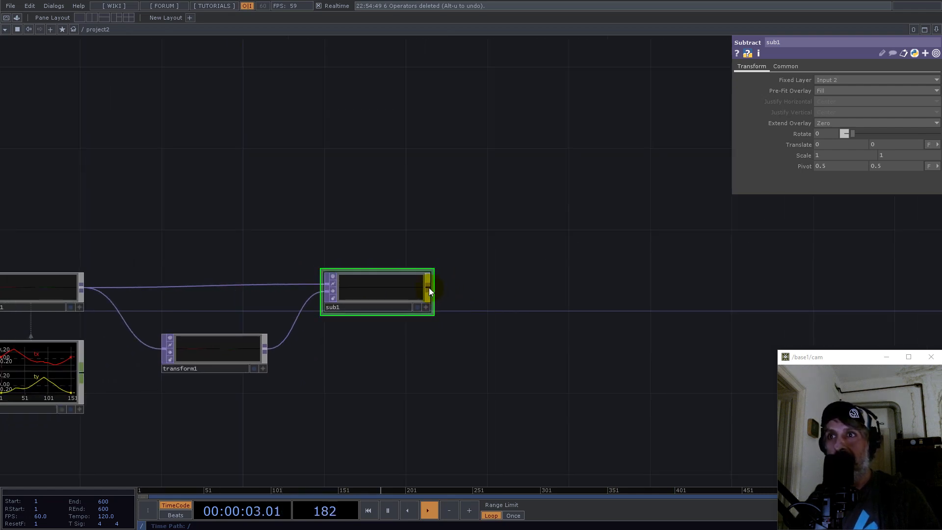
right_click(428, 287)
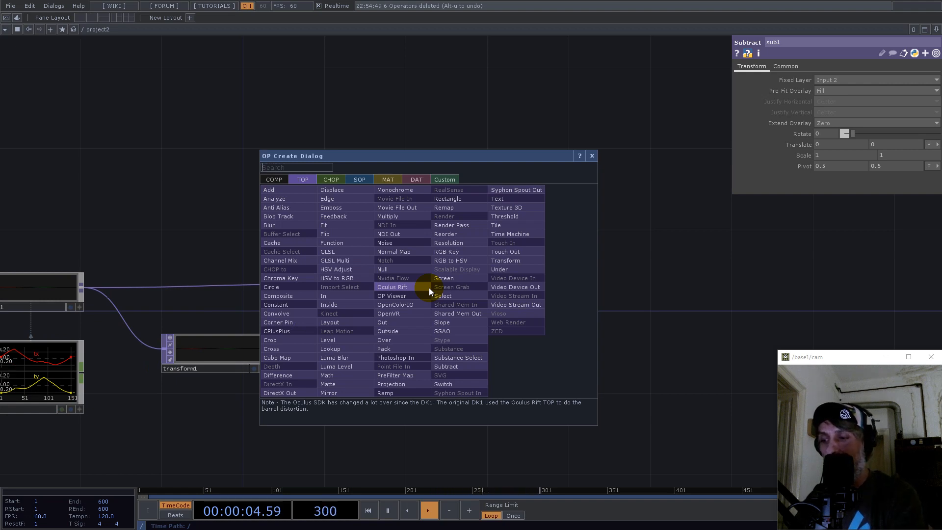
type("math")
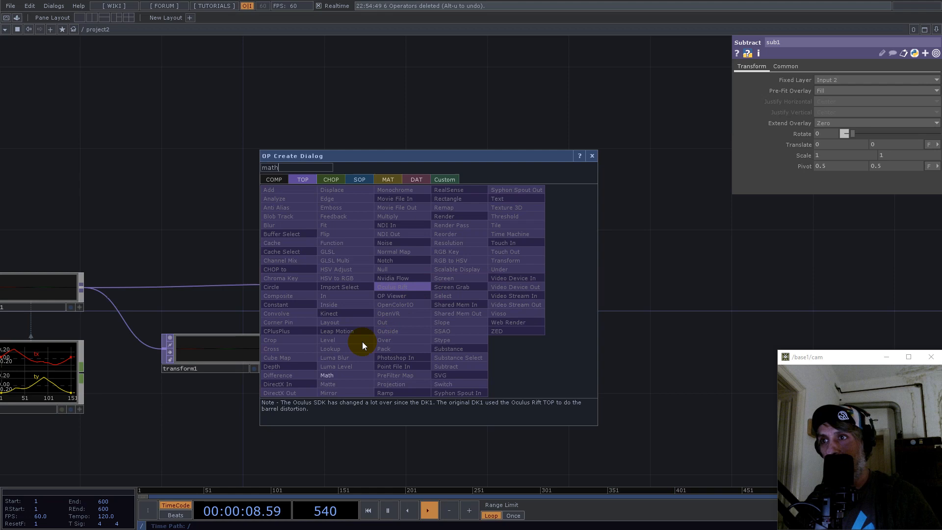
left_click(332, 375)
left_click(532, 289)
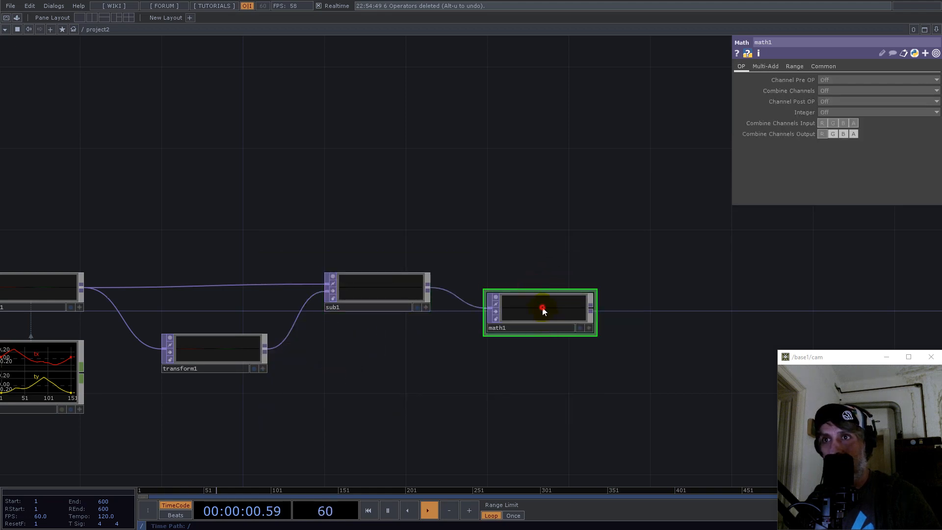
left_click_drag(542, 308, 540, 292)
Set the Math TOP to pre-op Square, combine Add and post-op Root, with alpha excluded from the combined input channels
left_click_drag(557, 366, 323, 407)
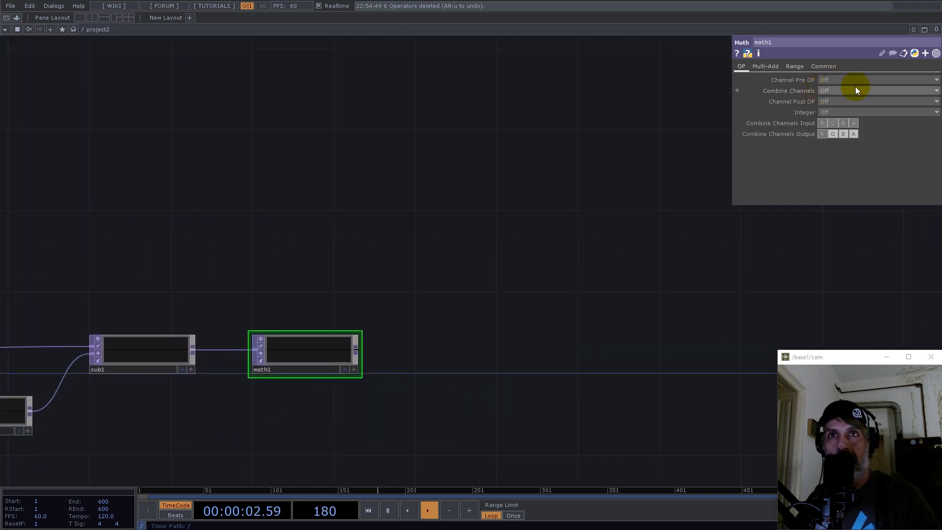
left_click(840, 123)
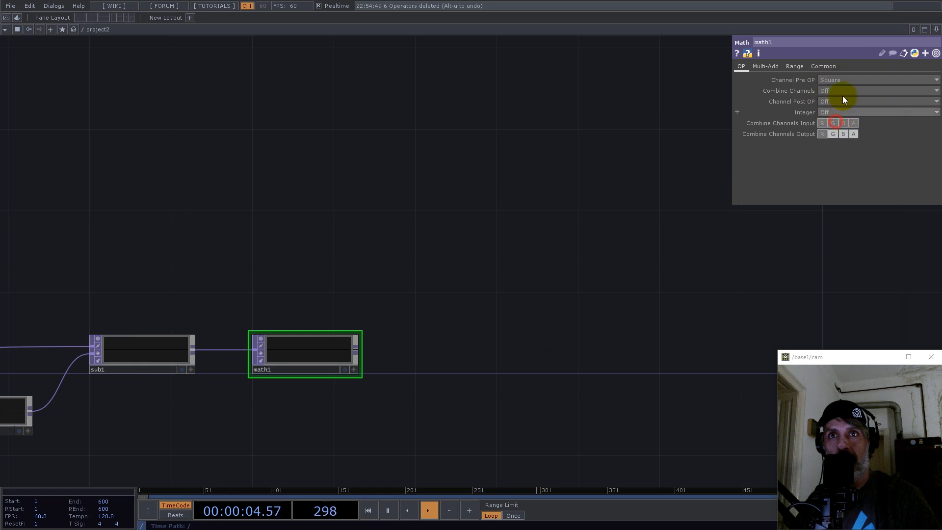
left_click(842, 93)
left_click(833, 106)
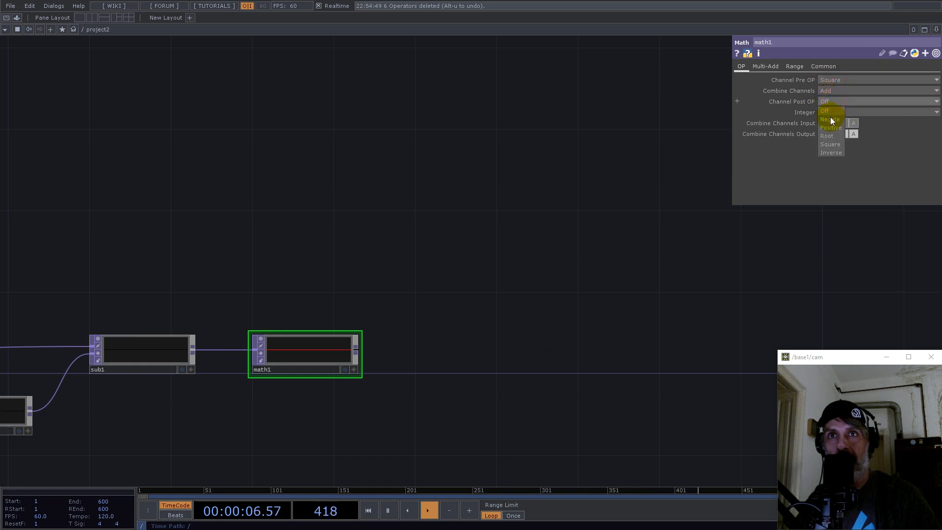
left_click(827, 135)
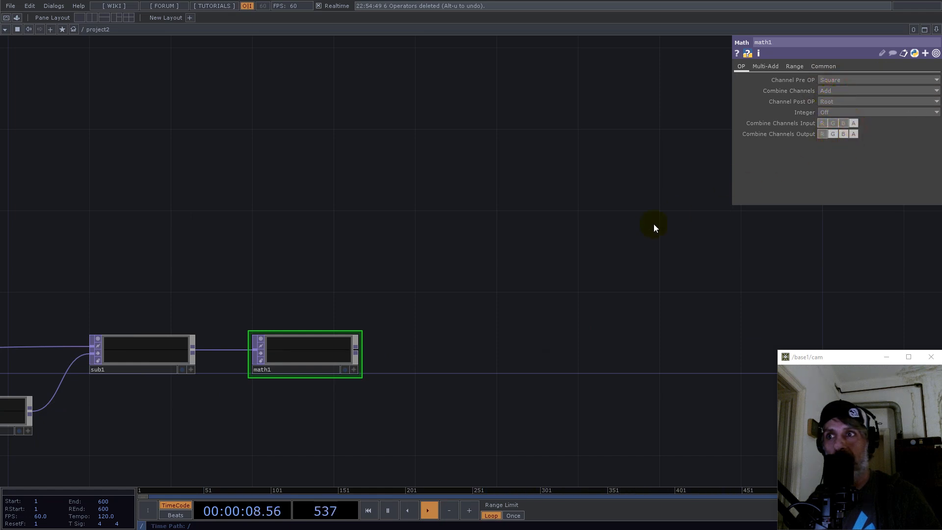
Set the Math TOP's pixel format to 32-bit float (Mono) and move it slightly lower than the Subtract TOP
left_click(823, 66)
left_click(856, 188)
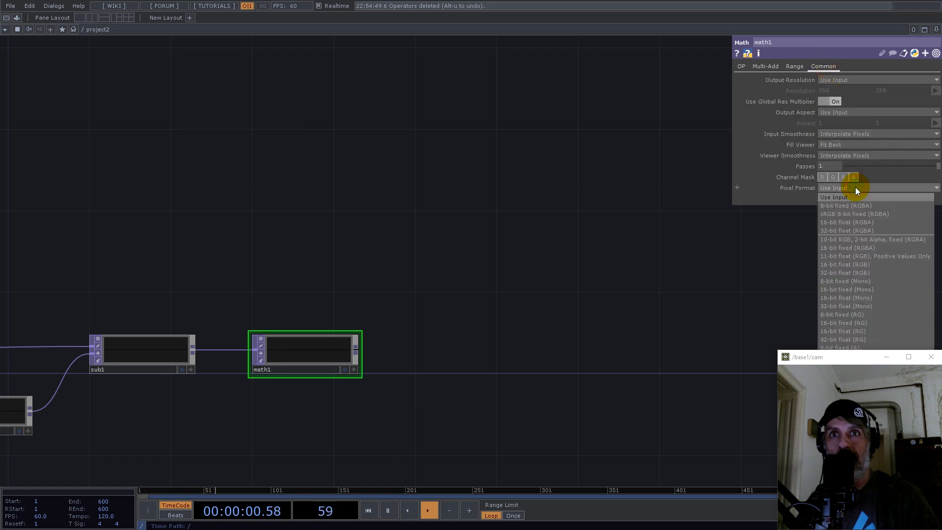
left_click(852, 308)
left_click_drag(402, 259, 540, 174)
left_click_drag(448, 263, 469, 305)
left_click_drag(439, 227, 462, 278)
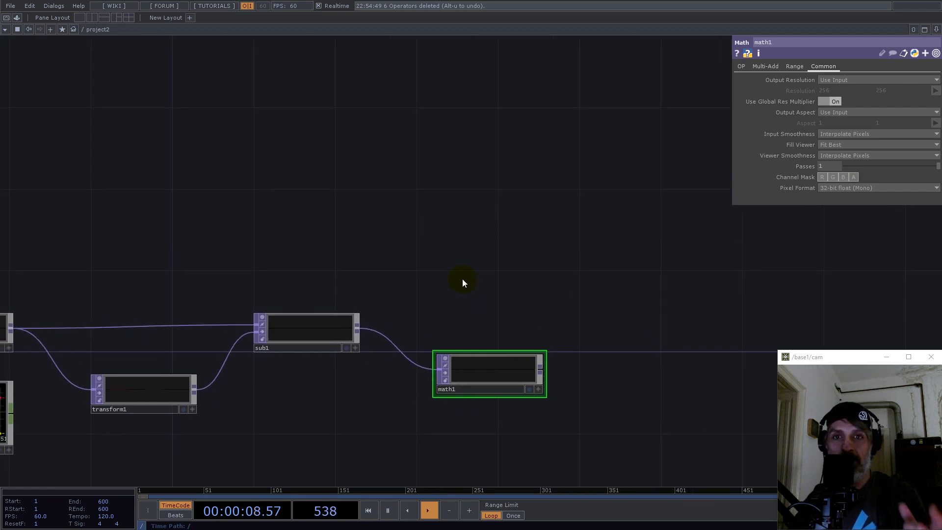
Add a Composite TOP fed by the Subtract TOP and place it above and beyond the Math TOP
right_click(358, 330)
type("comp")
left_click(213, 336)
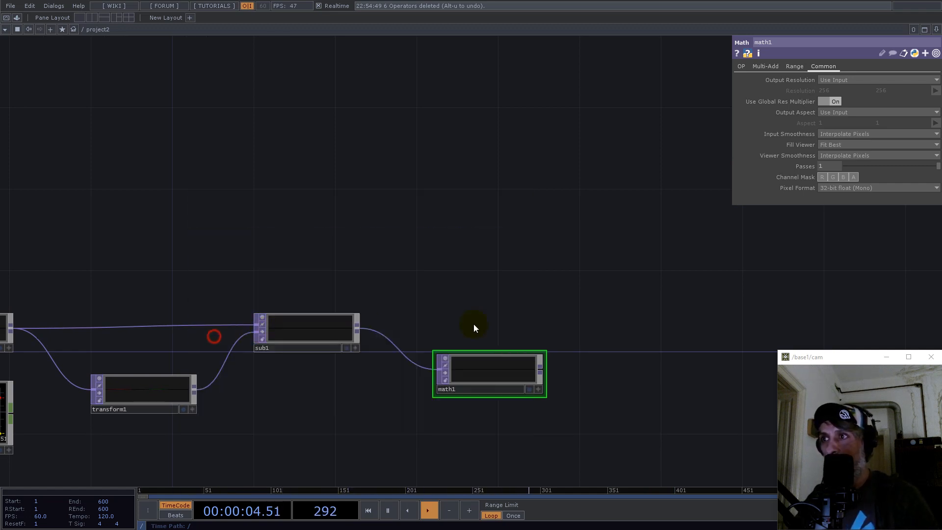
left_click(654, 316)
left_click_drag(593, 404, 421, 434)
left_click_drag(484, 358, 525, 338)
Set the Composite TOP's operation to Divide and its fixed layer to Input 1
left_click(863, 123)
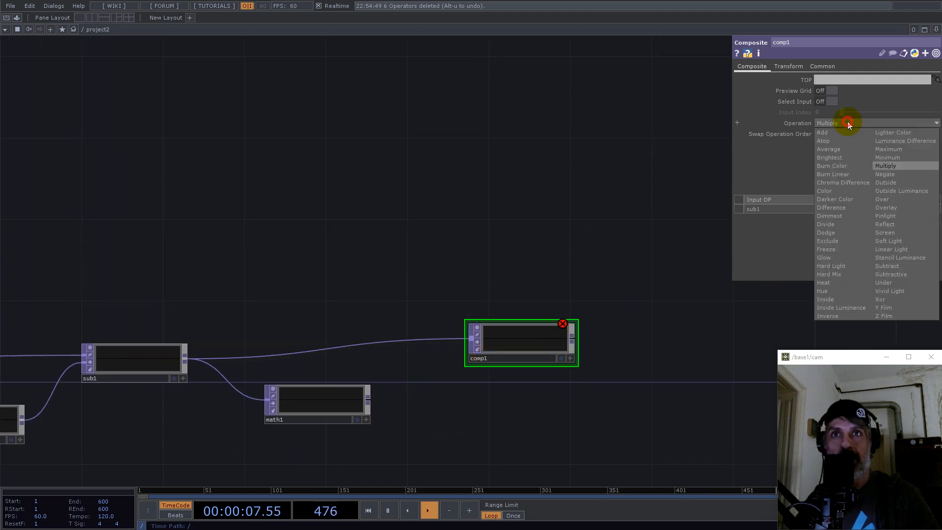
left_click(833, 225)
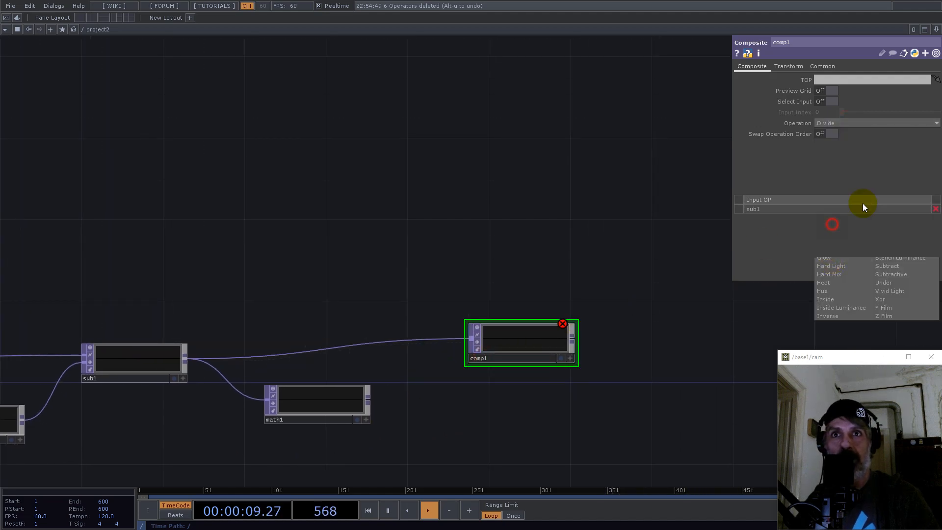
left_click(790, 65)
left_click(830, 80)
left_click(832, 90)
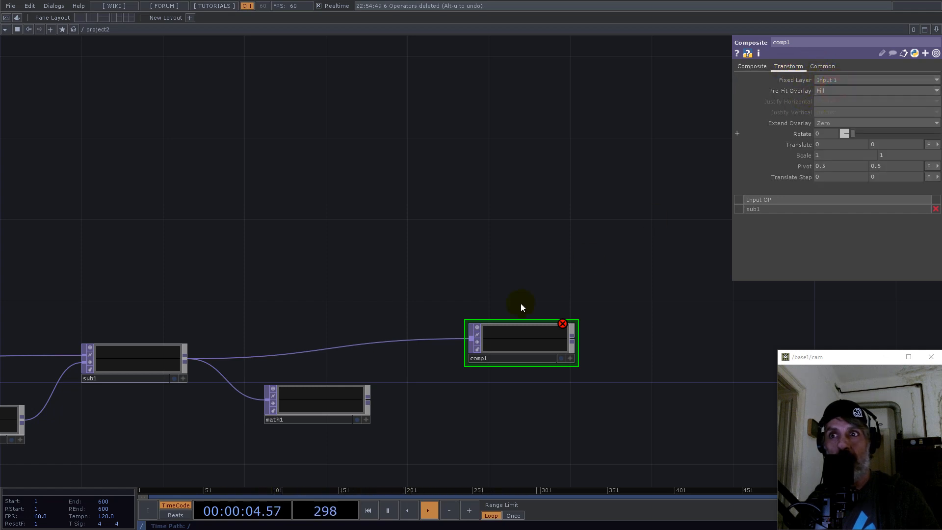
Connect the Math TOP's output to the Composite TOP as its second input
left_click(368, 399)
left_click(467, 351)
scroll(481, 375, "up", 5)
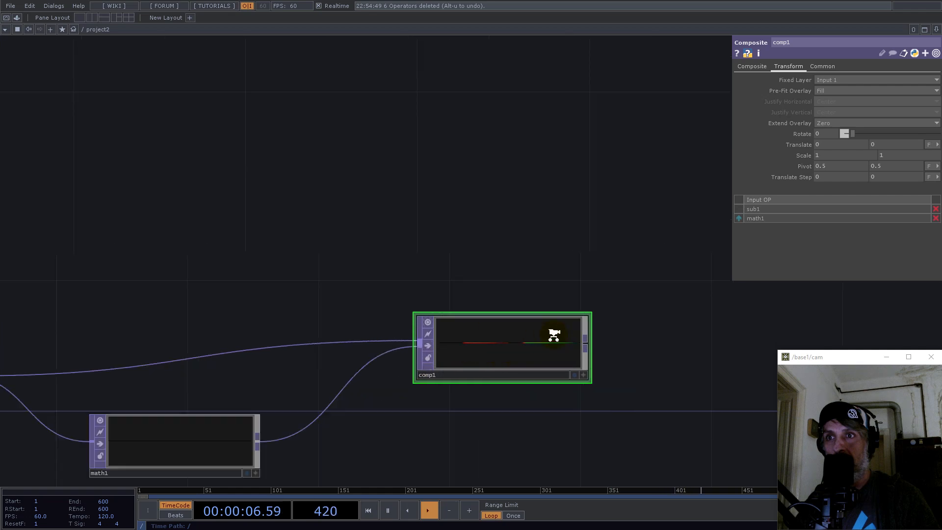
Set the Composite TOP's input smoothness and viewer smoothness to Nearest Pixel
left_click(822, 66)
left_click(845, 134)
left_click(844, 144)
left_click(840, 155)
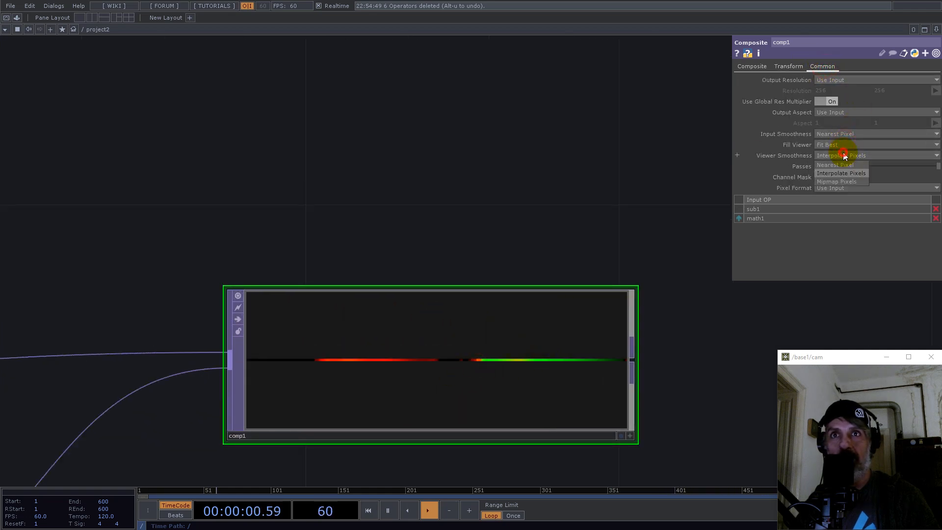
left_click(841, 165)
Add a Null TOP fed by the Composite TOP and align it in the same row
scroll(244, 275, "down", 5)
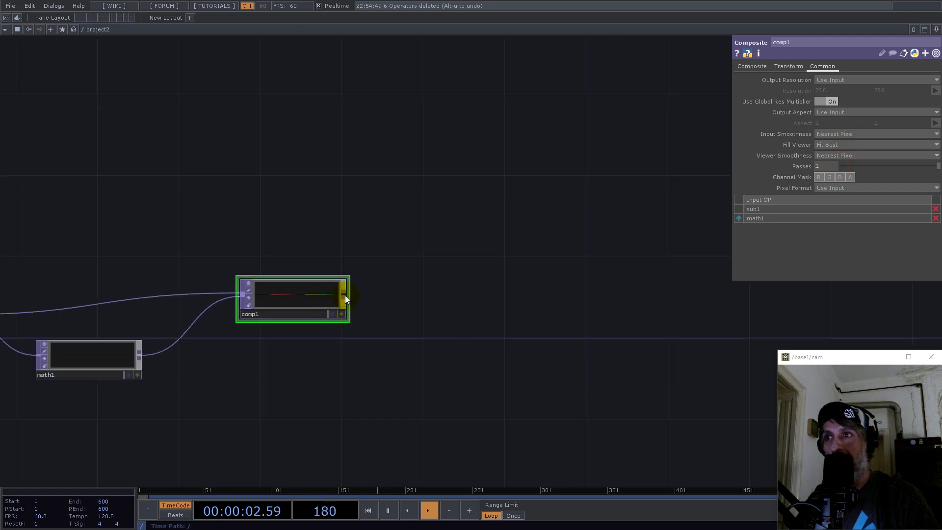
right_click(345, 295)
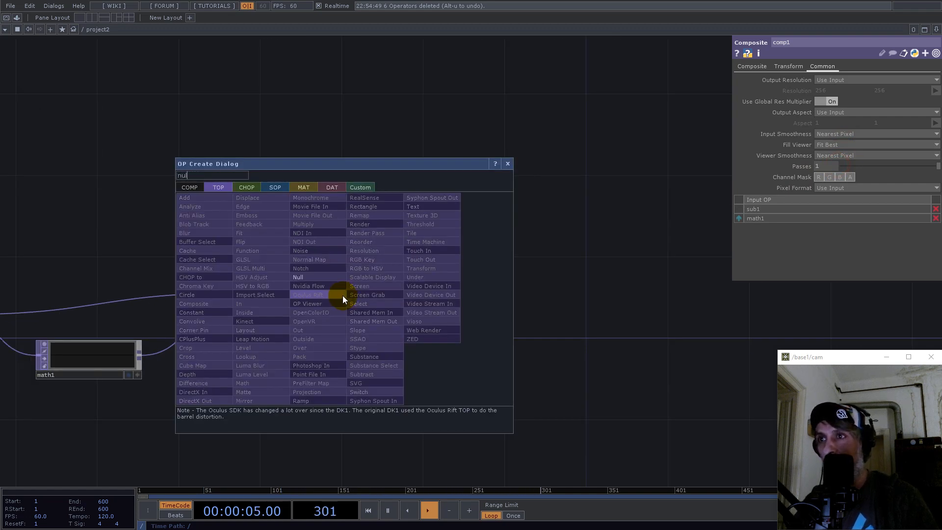
left_click(320, 278)
left_click(471, 292)
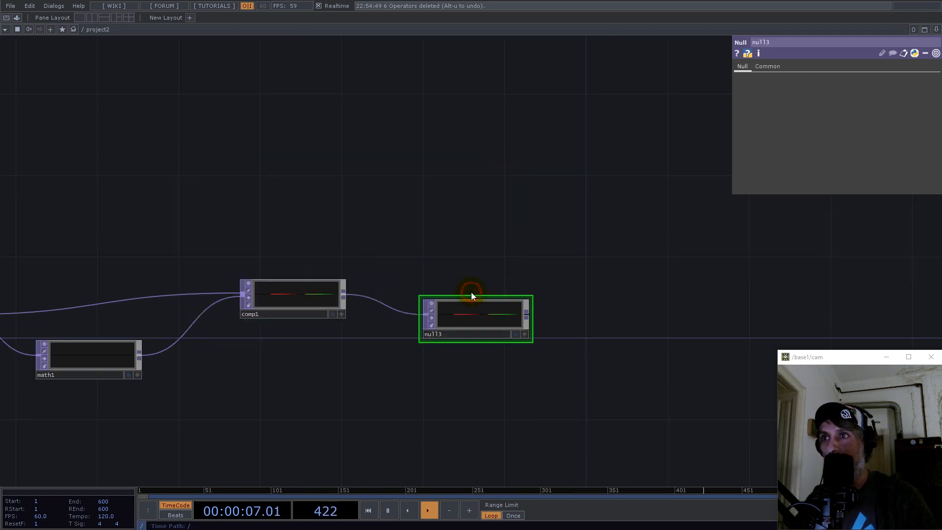
left_click_drag(475, 307, 495, 299)
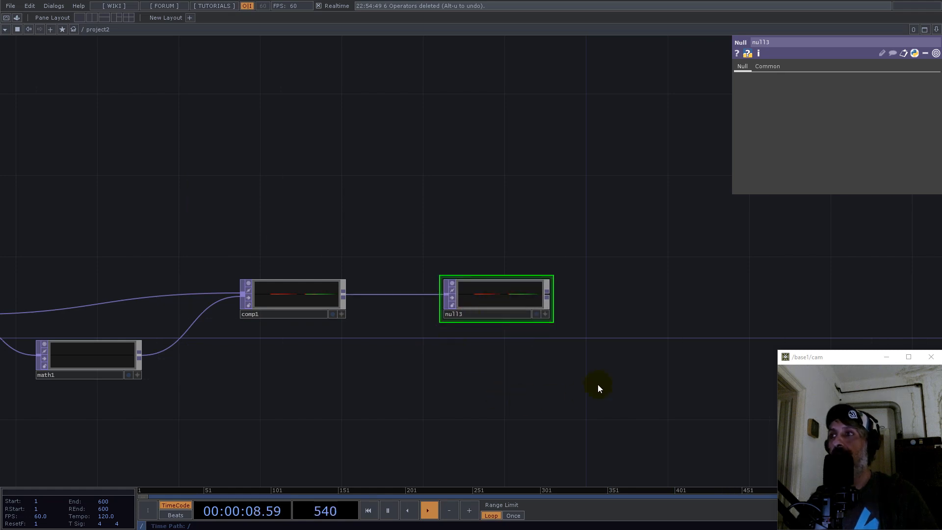
Examine the red and green pixel row of the normalized vectors in the Null TOP up close
scroll(495, 356, "down", 6)
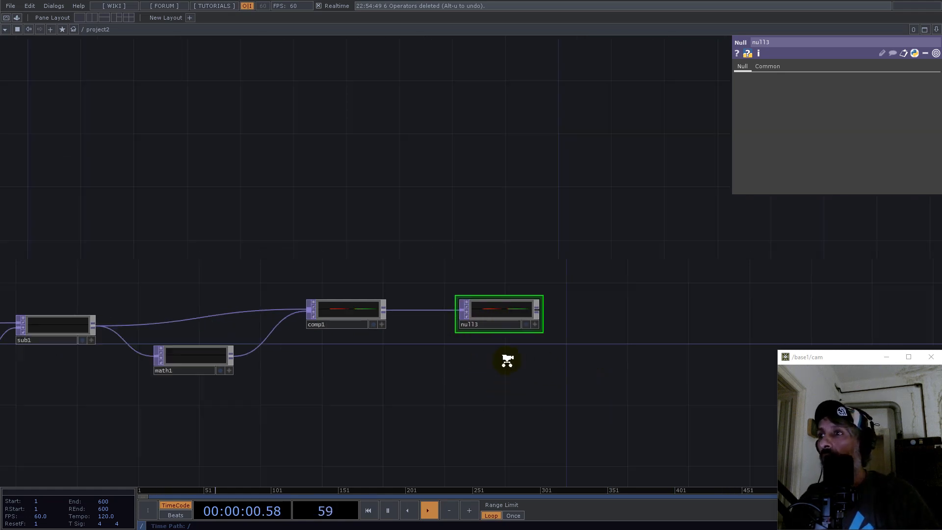
scroll(455, 372, "up", 8)
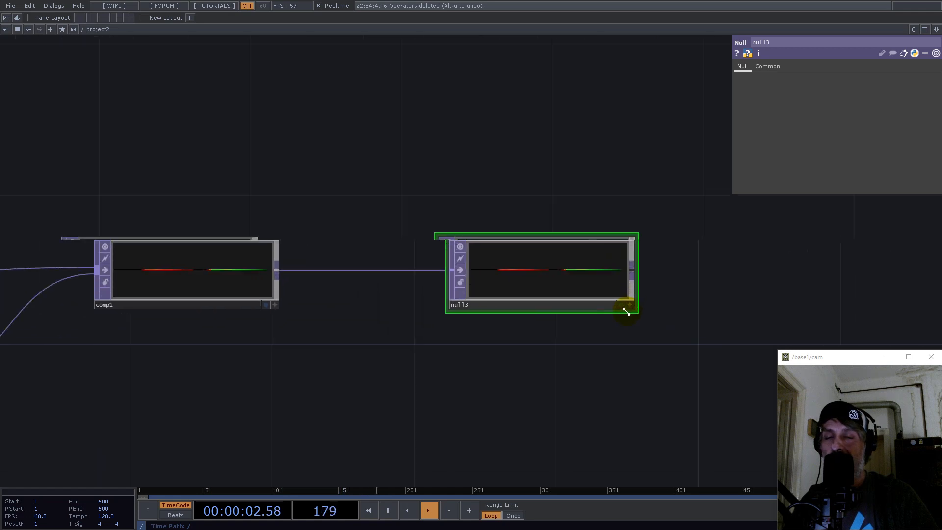
scroll(488, 279, "up", 4)
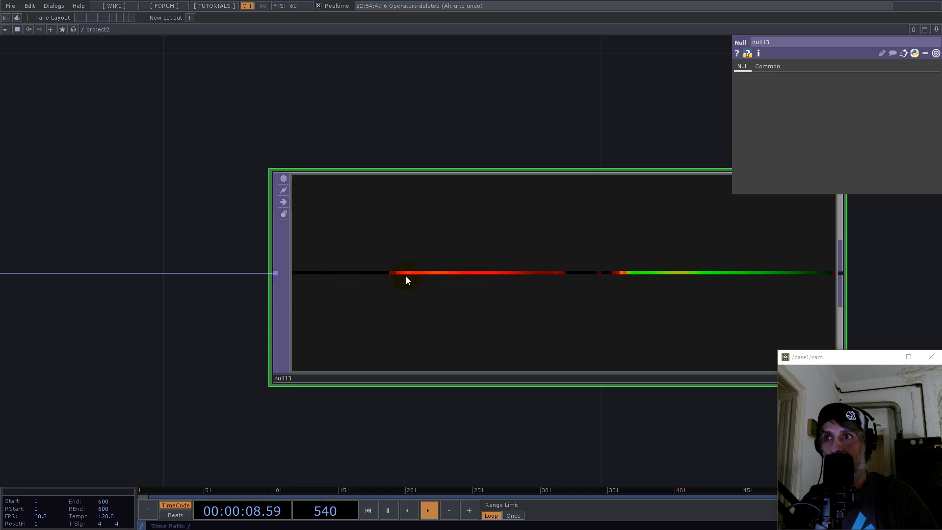
scroll(514, 292, "down", 10)
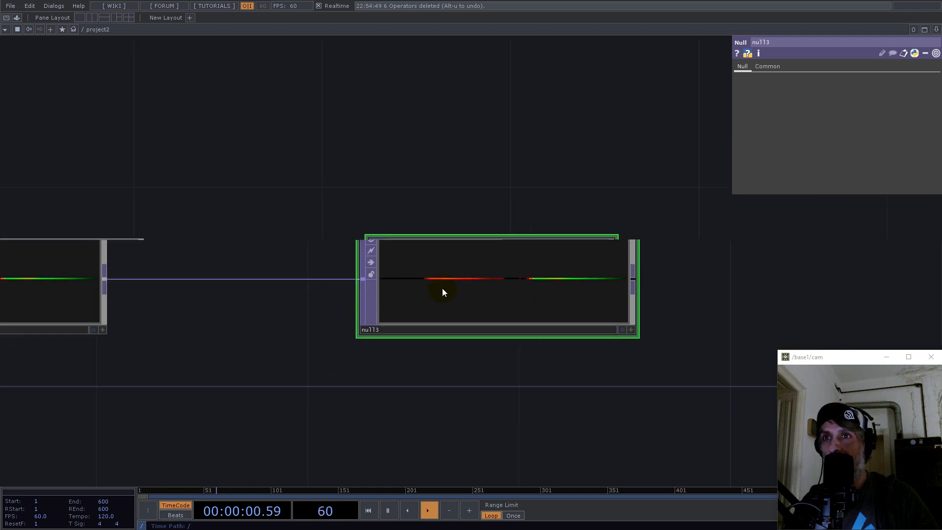
left_click_drag(460, 286, 459, 287)
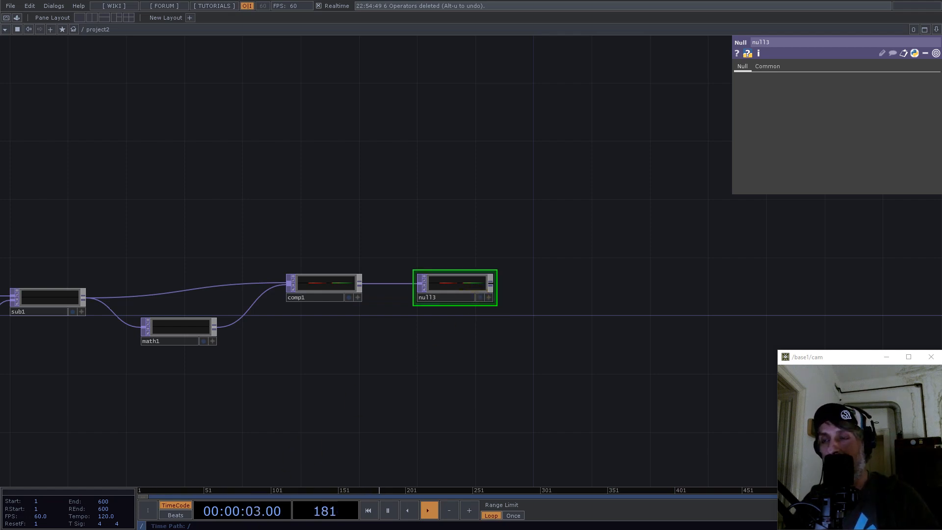
Add a Select TOP below the Null TOP and make null3 its source TOP
left_click_drag(536, 397, 493, 238)
scroll(464, 319, "down", 5)
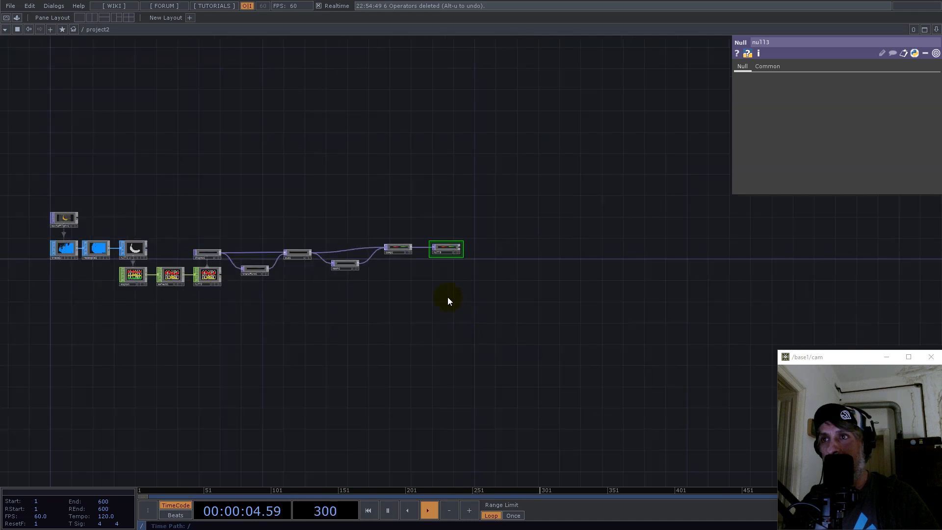
scroll(447, 287, "up", 3)
double_click(446, 381)
type("sel")
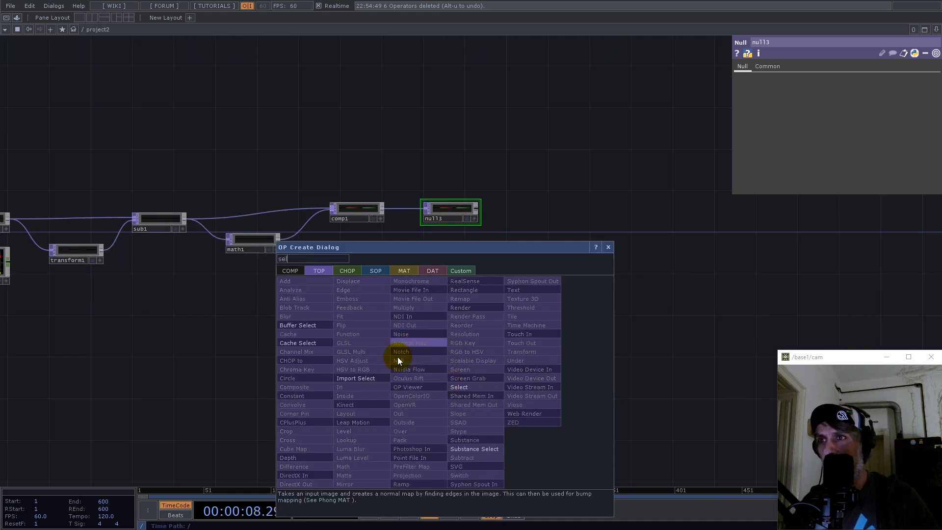
left_click(459, 387)
left_click(452, 323)
left_click_drag(451, 211, 836, 80)
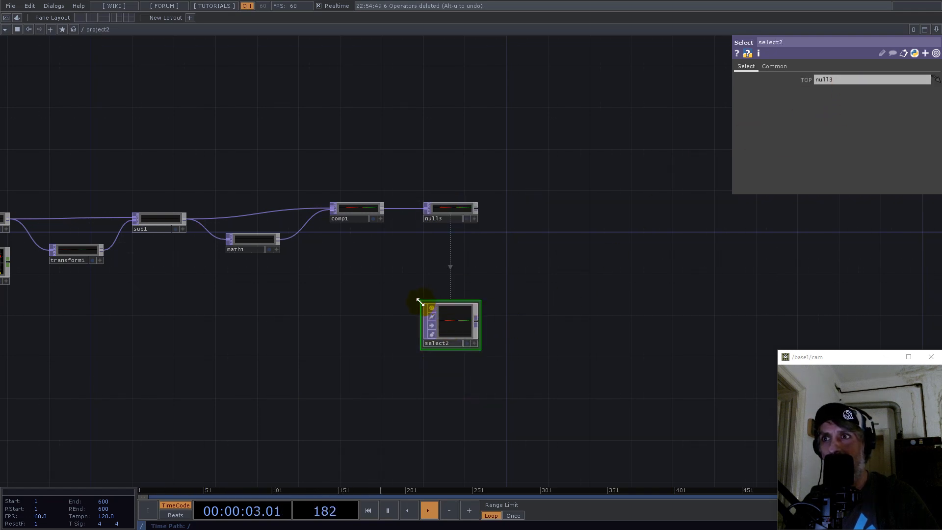
Add a Reorder TOP fed by the Select TOP and place it slightly higher in the network
scroll(498, 338, "up", 6)
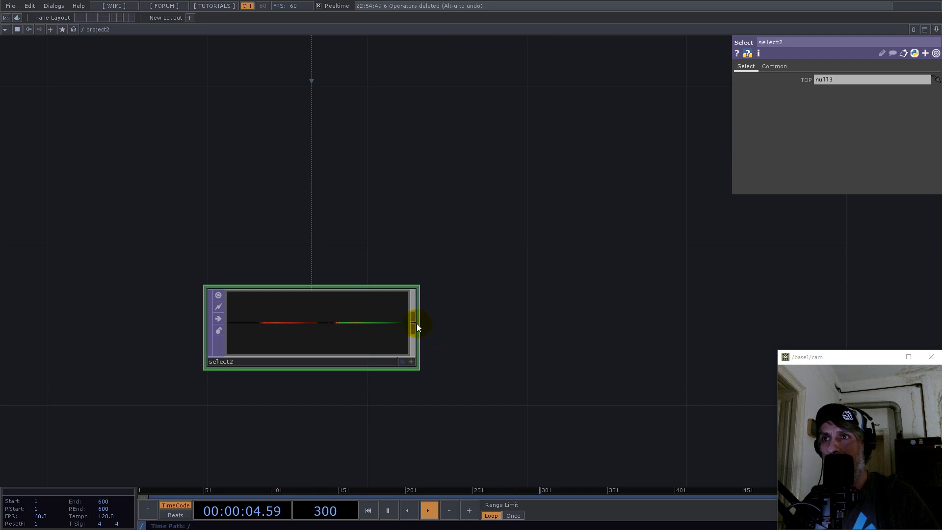
right_click(414, 323)
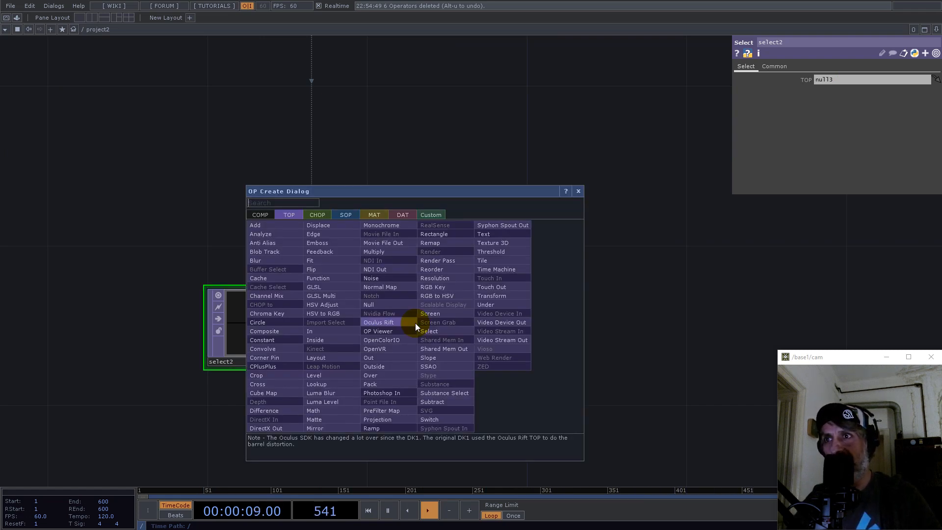
type("re")
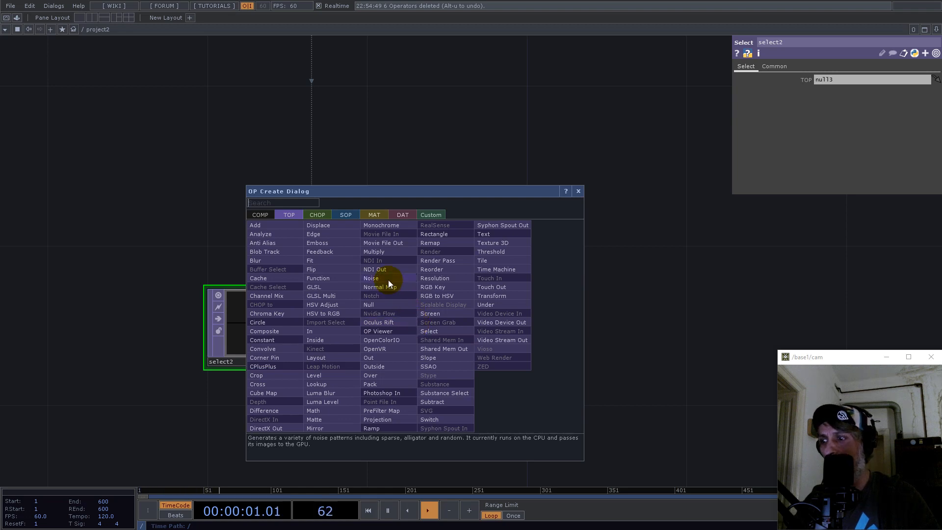
left_click(443, 267)
left_click(616, 255)
left_click_drag(618, 286, 638, 258)
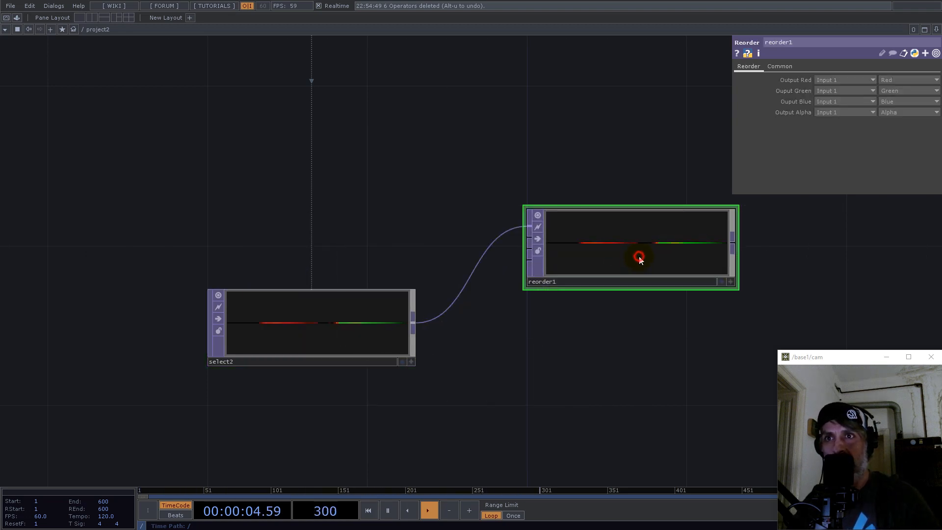
Set the Reorder TOP's pixel format to 32-bit float (Mono) and colour its node red
left_click(783, 66)
left_click(835, 188)
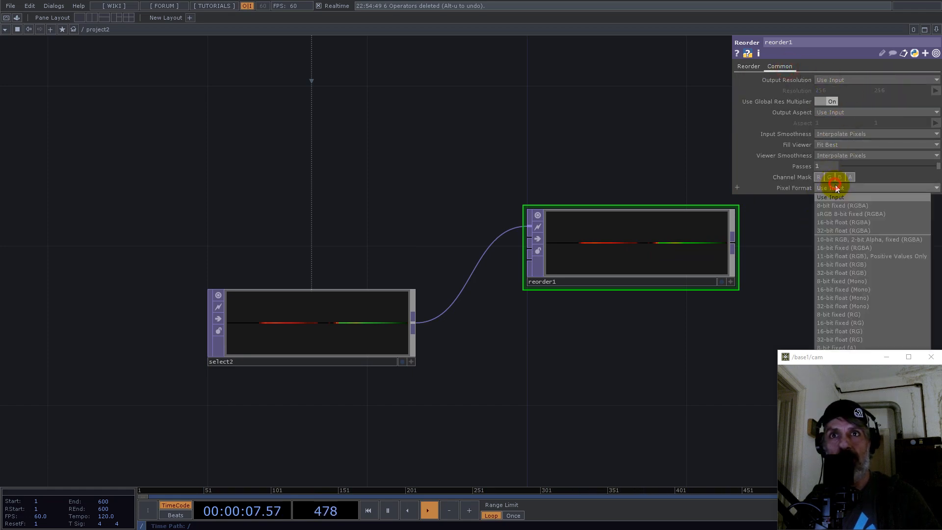
left_click(855, 305)
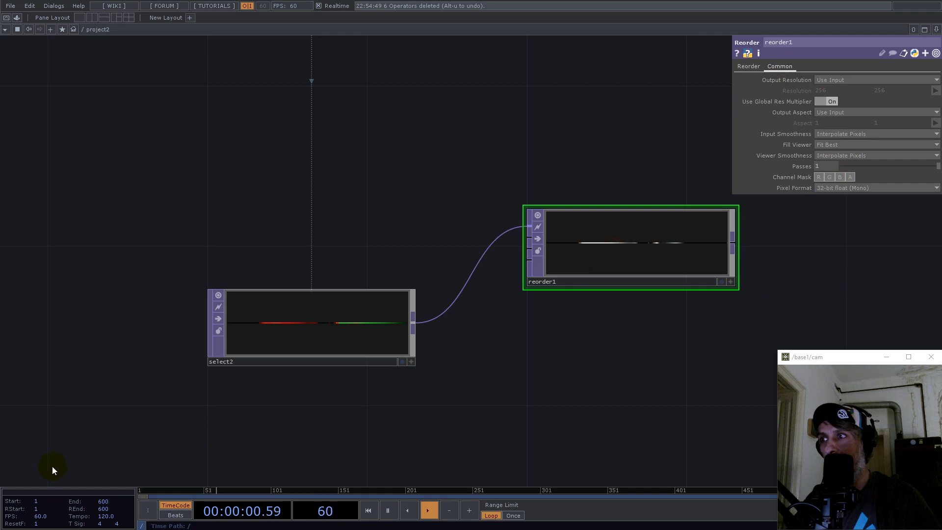
mouse_move(46, 451)
left_click(6, 442)
Duplicate the red Reorder TOP, place the copy below it with the same Select TOP input, and colour the copy green
left_click(597, 260)
key("ctrl+c")
key("ctrl+v")
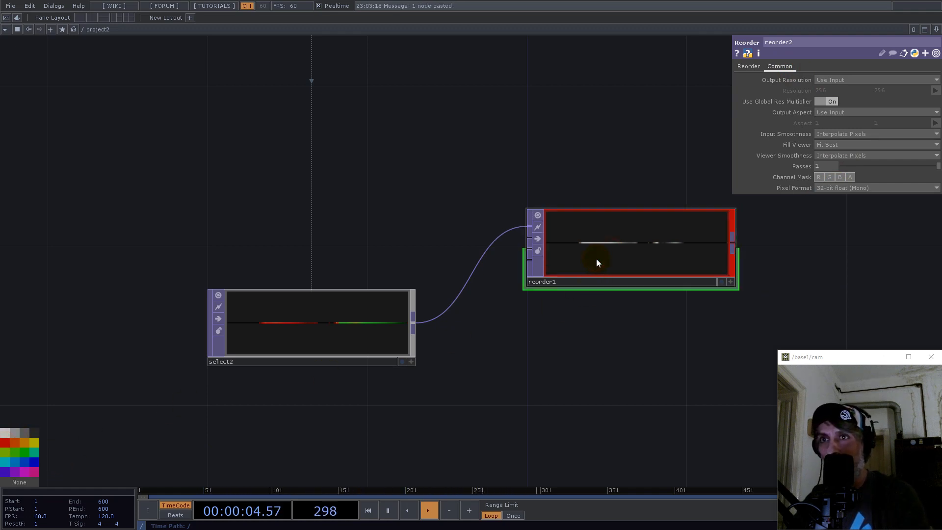
left_click(625, 356)
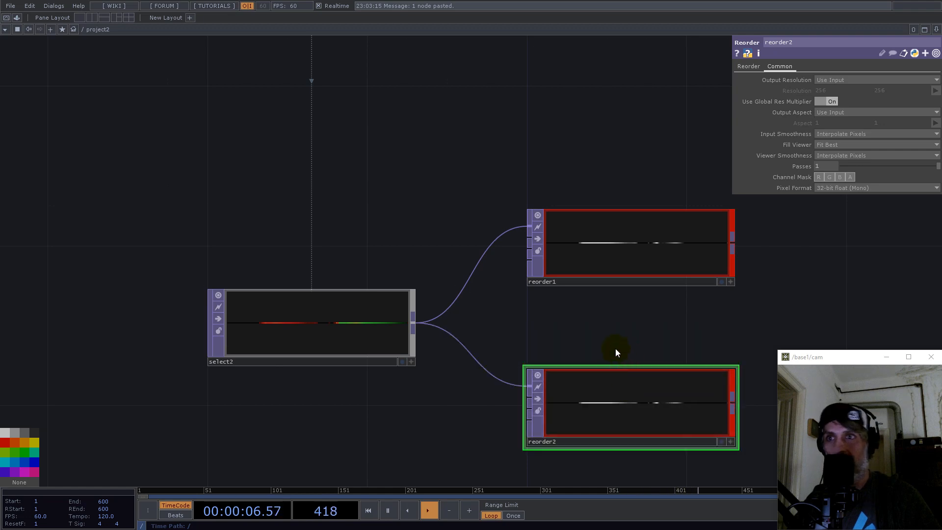
left_click_drag(862, 311, 631, 254)
left_click(388, 357)
left_click(13, 451)
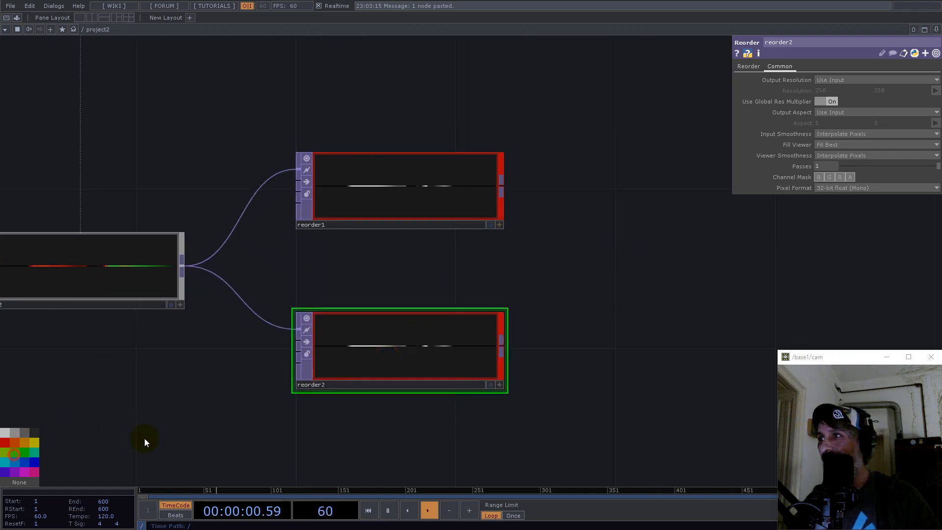
Set the green Reorder TOP's Output Red to the Green channel of Input 1
left_click(747, 66)
left_click(880, 80)
left_click(898, 80)
left_click(902, 95)
Add a third Reorder TOP with the green Reorder as first input and the red Reorder as second input
scroll(398, 352, "down", 5)
scroll(399, 352, "up", 4)
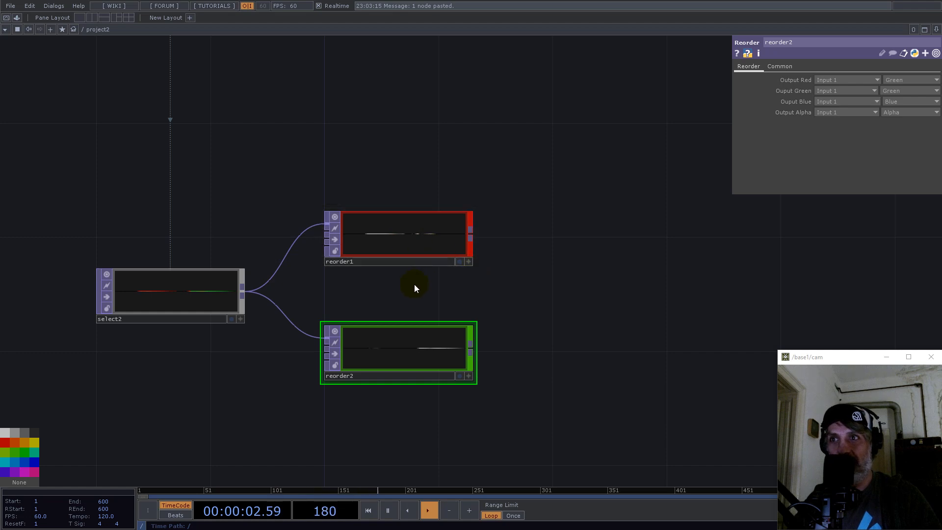
scroll(294, 346, "down", 1)
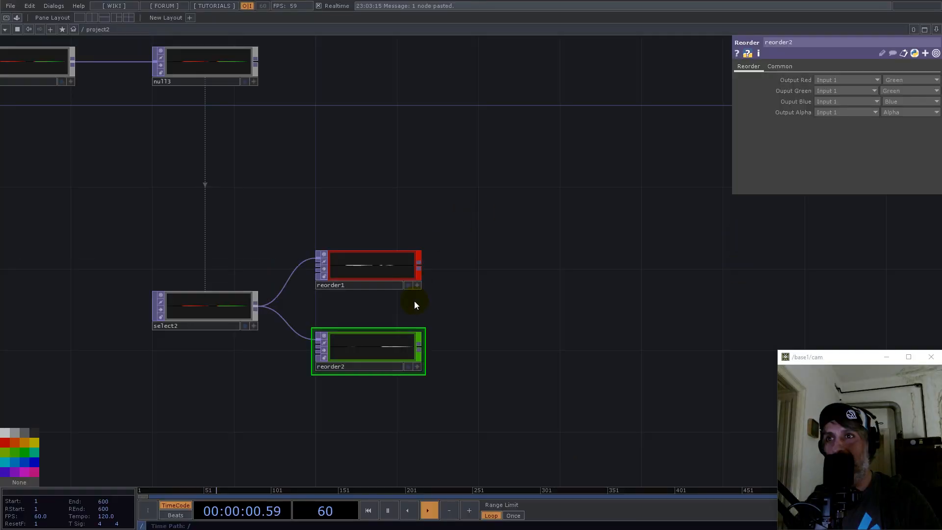
left_click(420, 349)
type("reo")
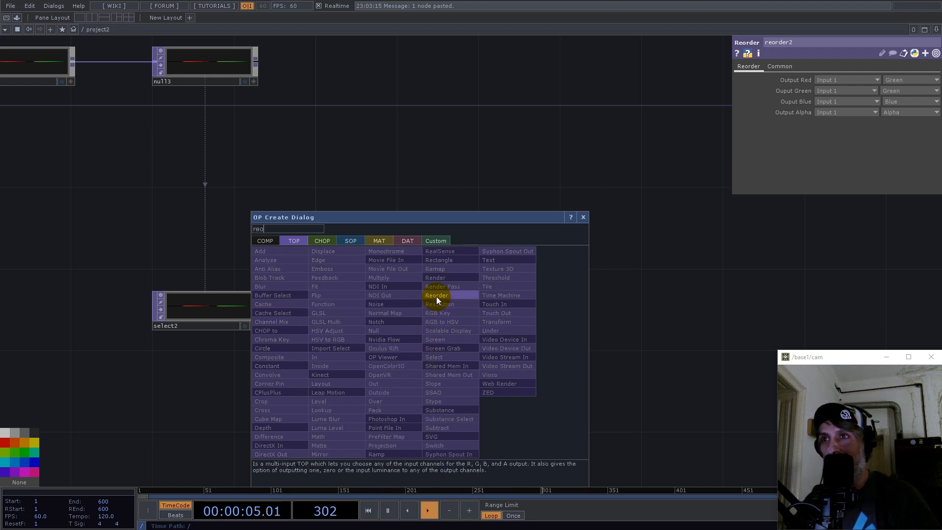
left_click(437, 296)
left_click(608, 285)
left_click(420, 266)
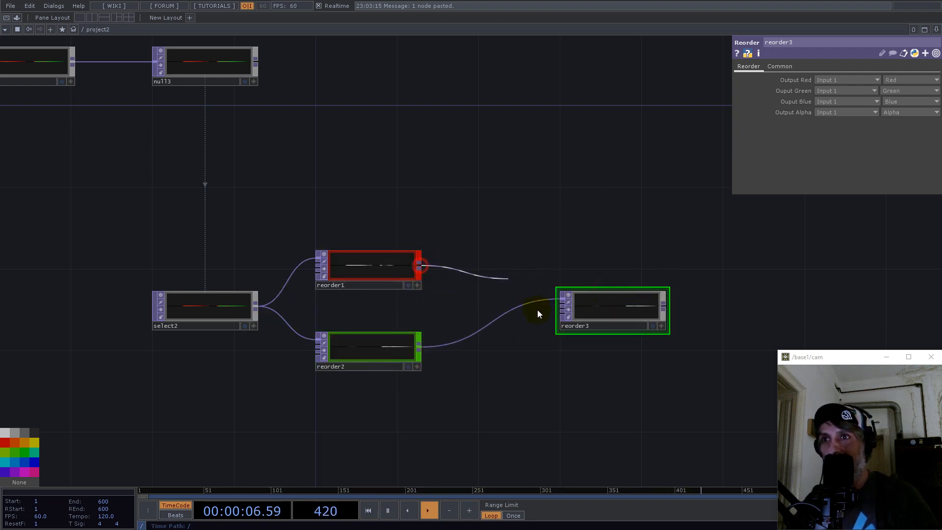
left_click(619, 314)
left_click_drag(619, 314, 559, 293)
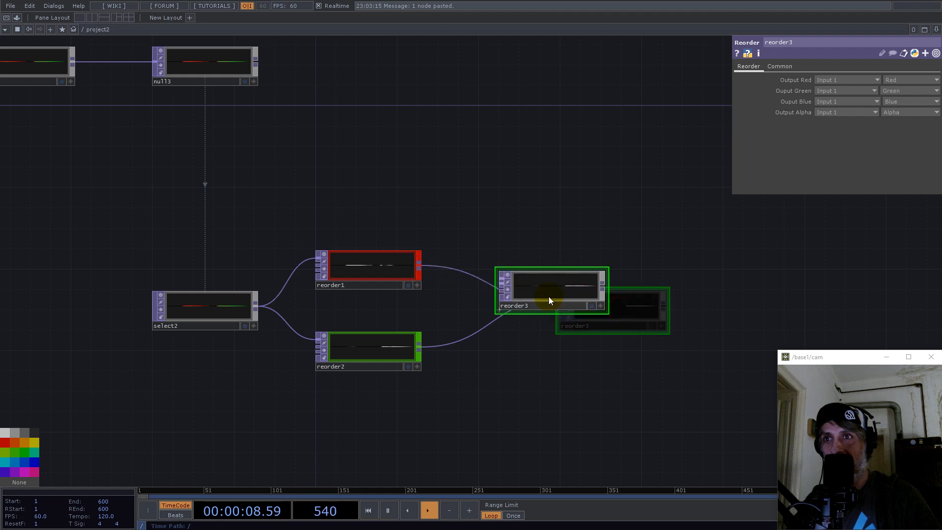
Set the third Reorder TOP's Output Green to Input 2 and its pixel format to 32-bit float (RG), aligning it with the Select TOP
left_click(828, 91)
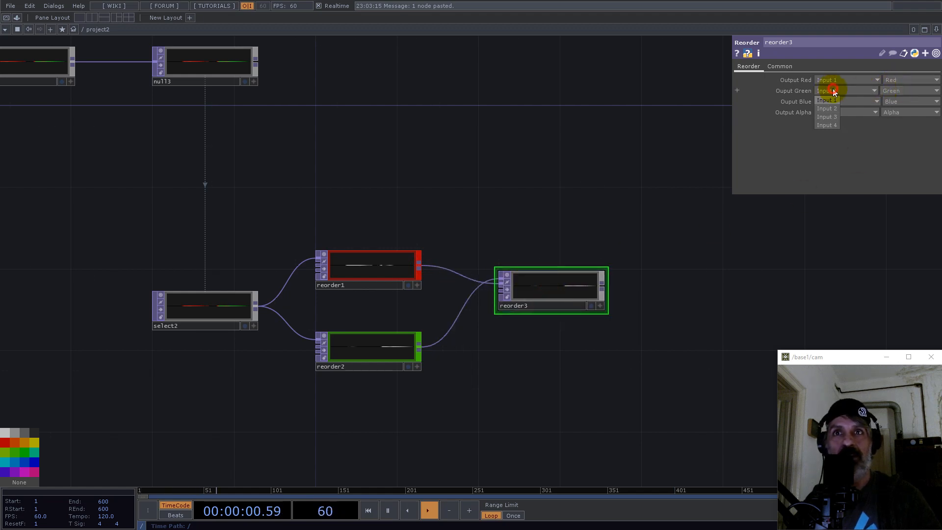
left_click(831, 104)
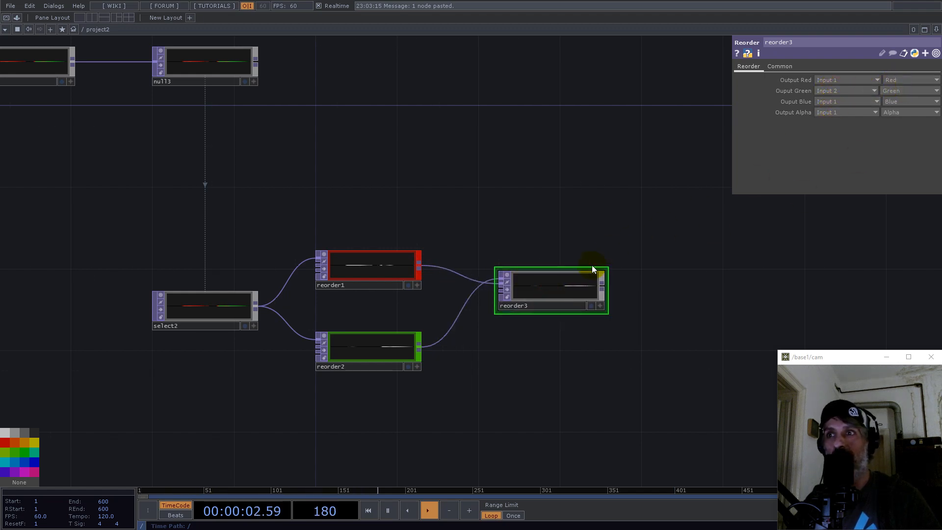
left_click_drag(566, 291, 564, 306)
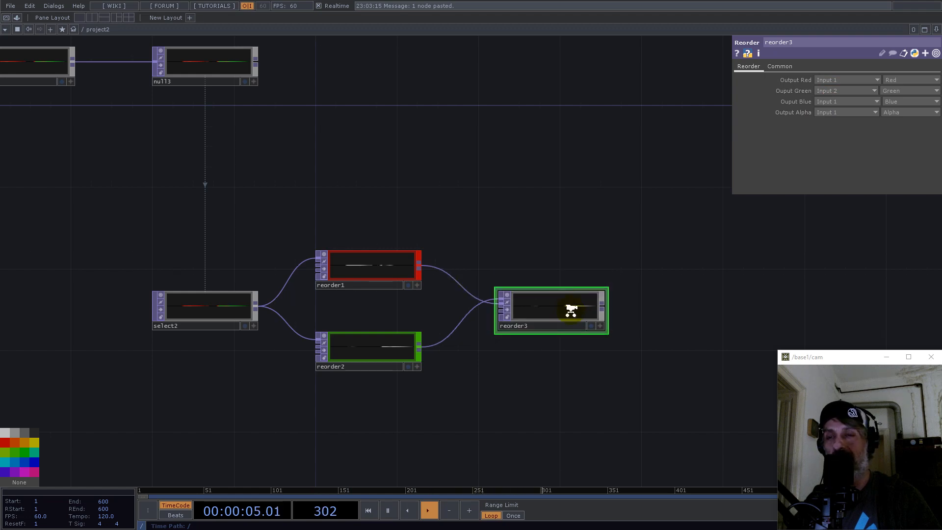
scroll(559, 308, "up", 5)
left_click(784, 67)
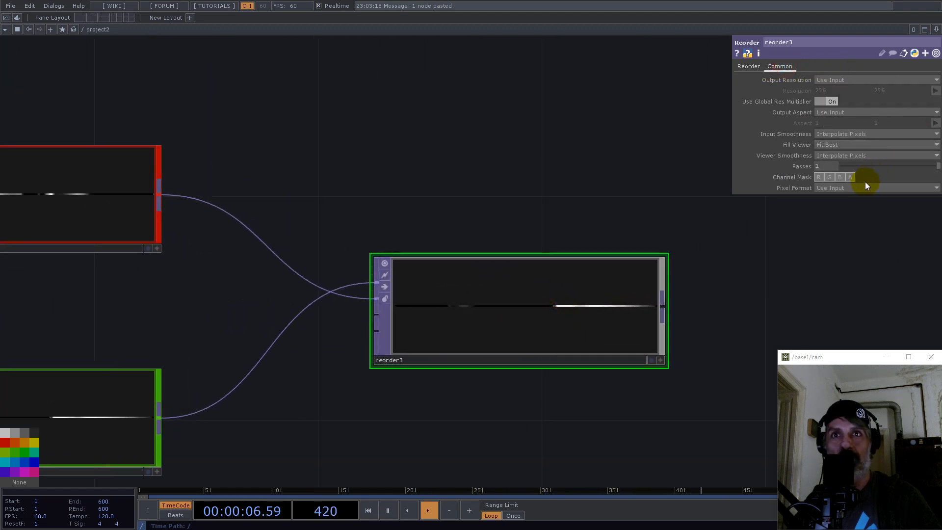
left_click(862, 188)
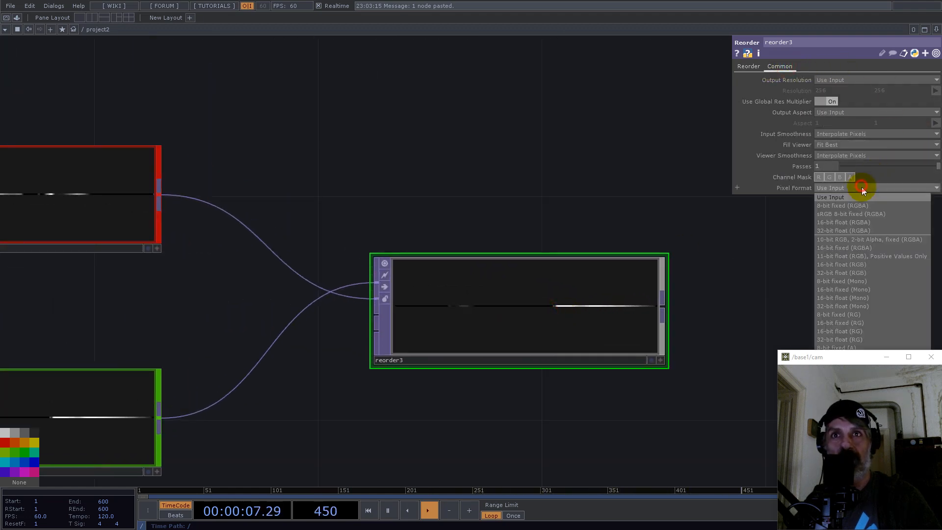
left_click(854, 340)
Add a Null TOP after the third Reorder TOP and widen the gap between that Reorder and its two inputs
scroll(376, 329, "down", 5)
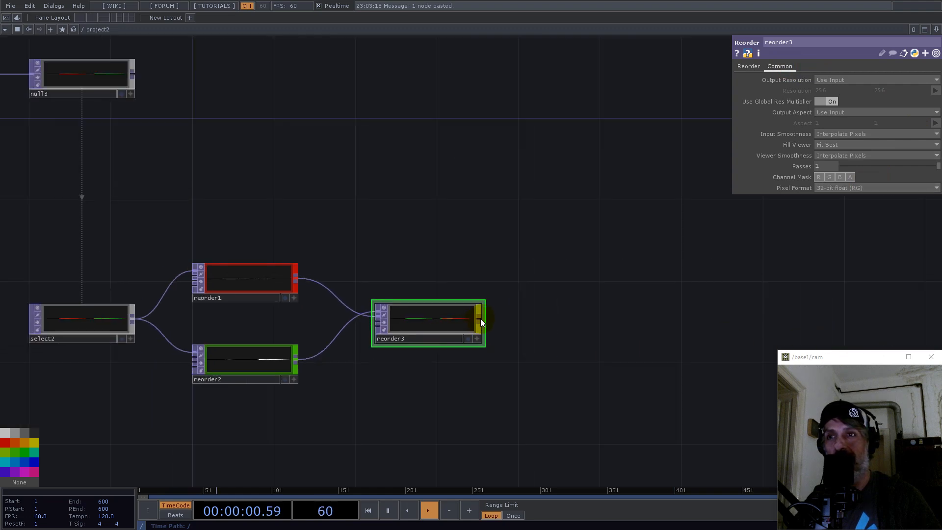
right_click(481, 317)
left_click(441, 299)
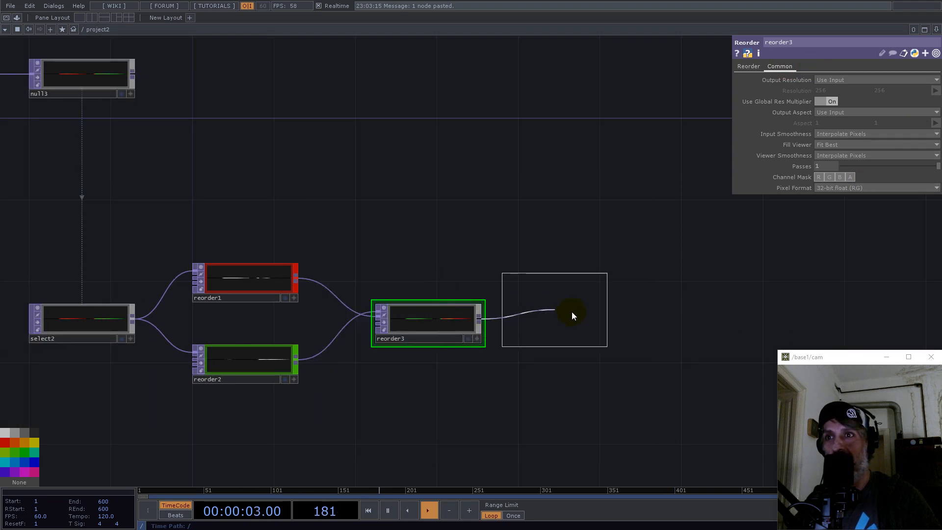
left_click(613, 322)
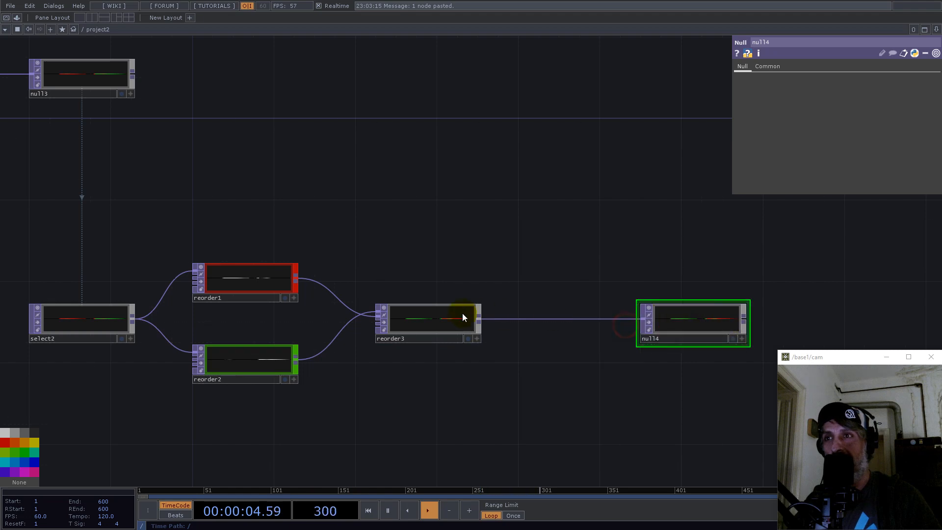
left_click_drag(462, 316, 543, 315)
left_click_drag(448, 258, 653, 247)
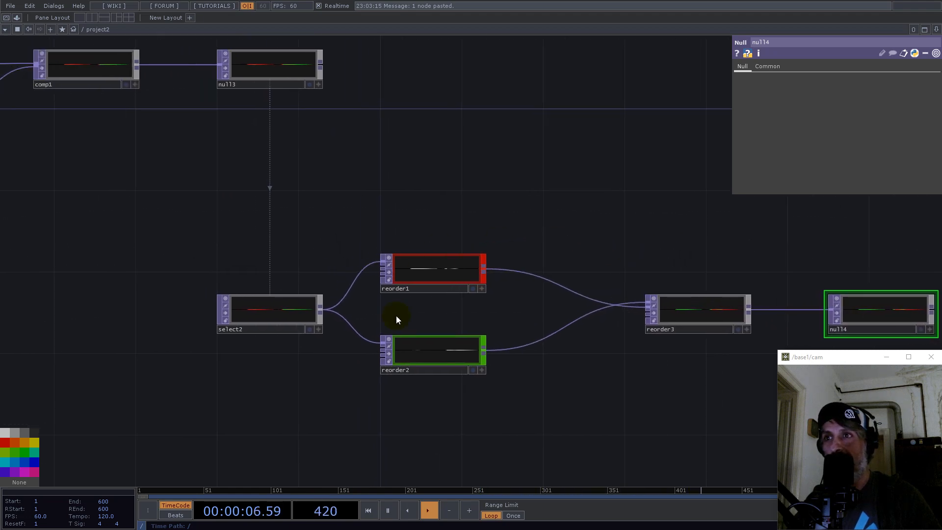
Insert a Math TOP between the red Reorder TOP and the third Reorder TOP, in line with the red one
key("alt+Tab")
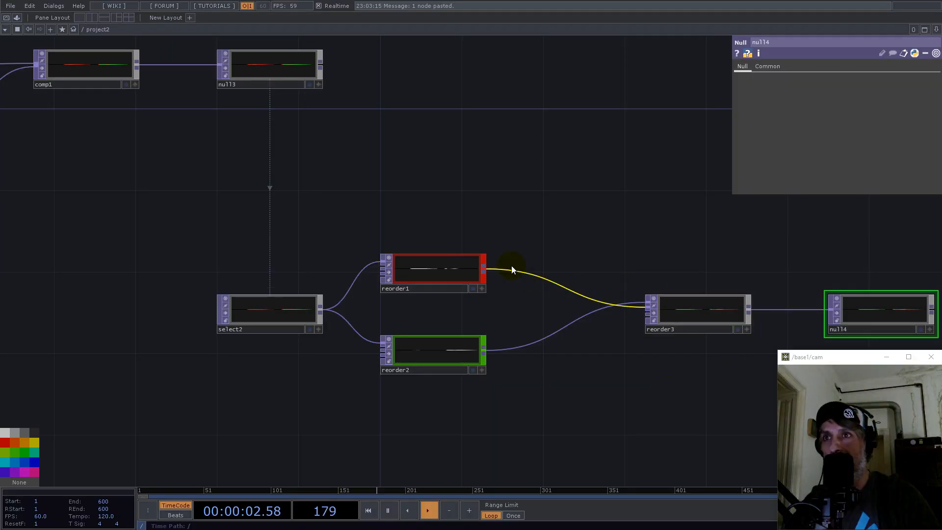
right_click(510, 268)
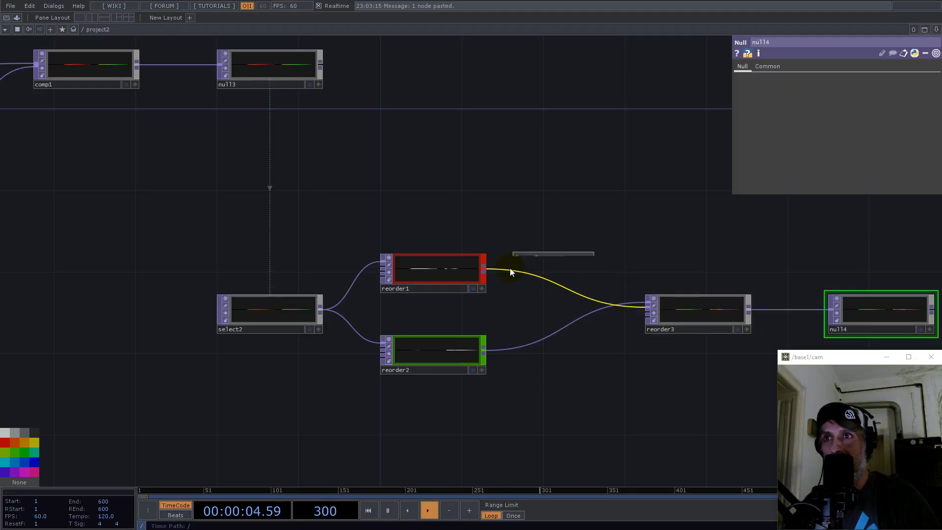
left_click(523, 259)
type("math")
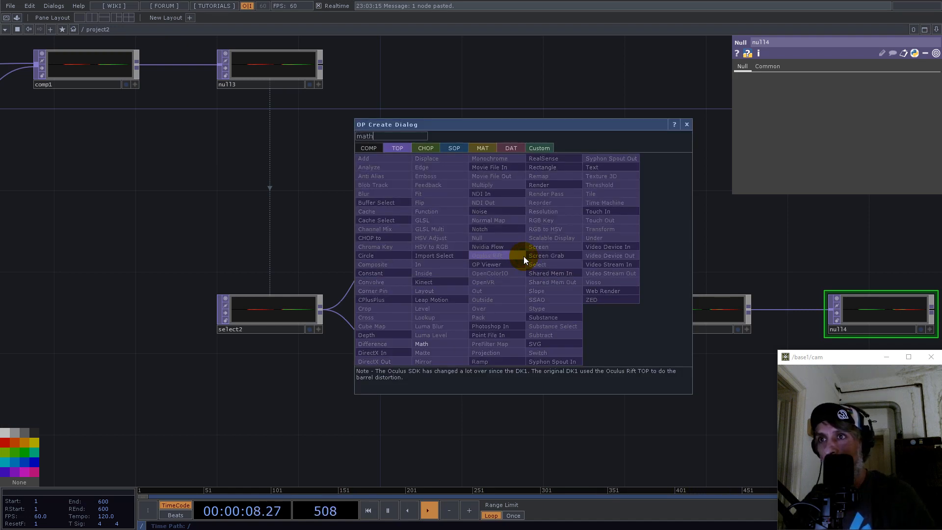
left_click(422, 343)
left_click(554, 265)
left_click_drag(585, 209, 379, 238)
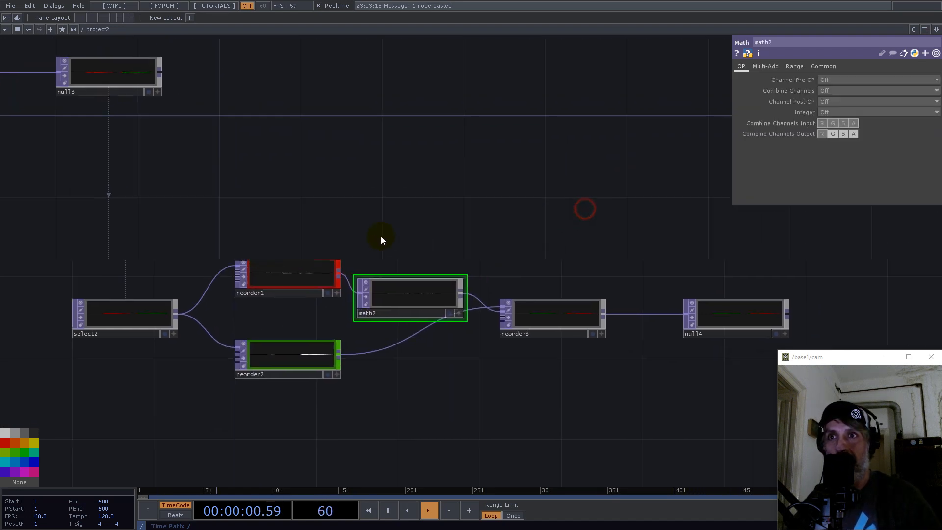
left_click(373, 298)
left_click_drag(490, 328, 523, 327)
left_click(325, 274)
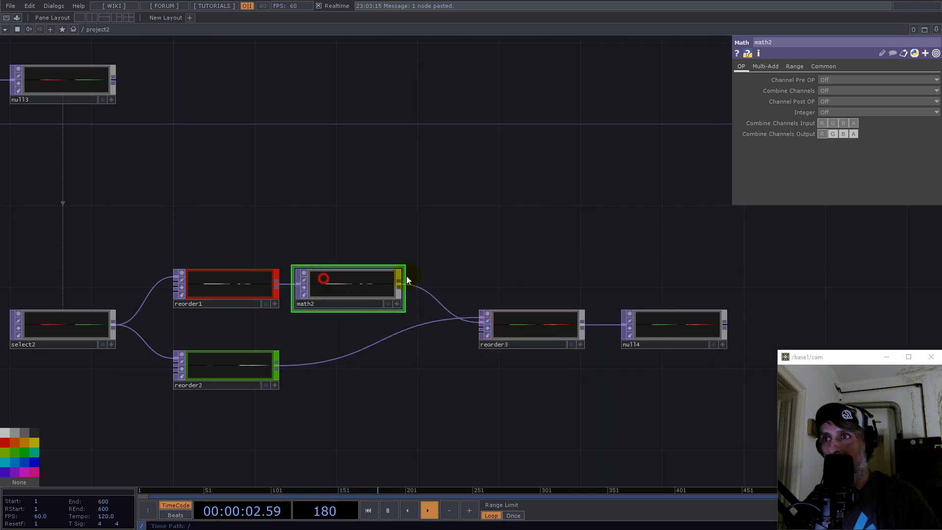
Set the new Math TOP's Multiply value to -1
left_click(765, 66)
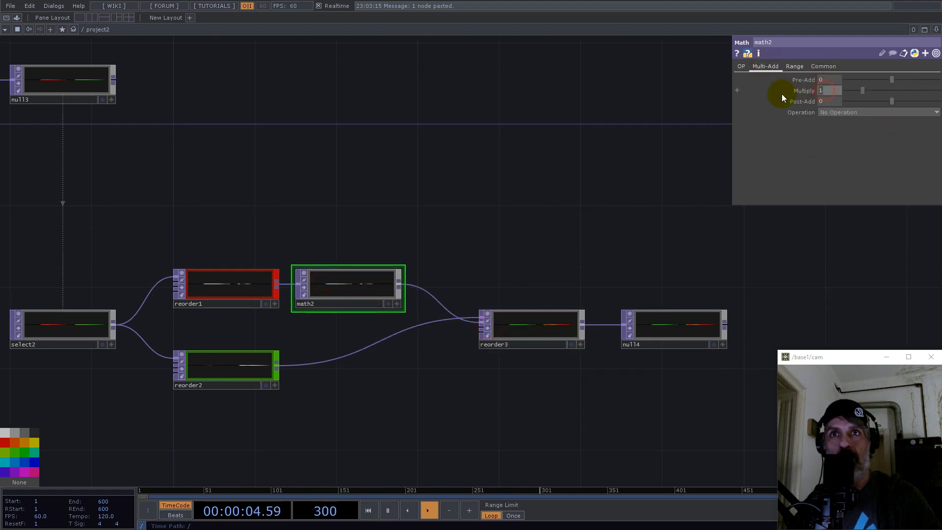
type("-1")
key("Return")
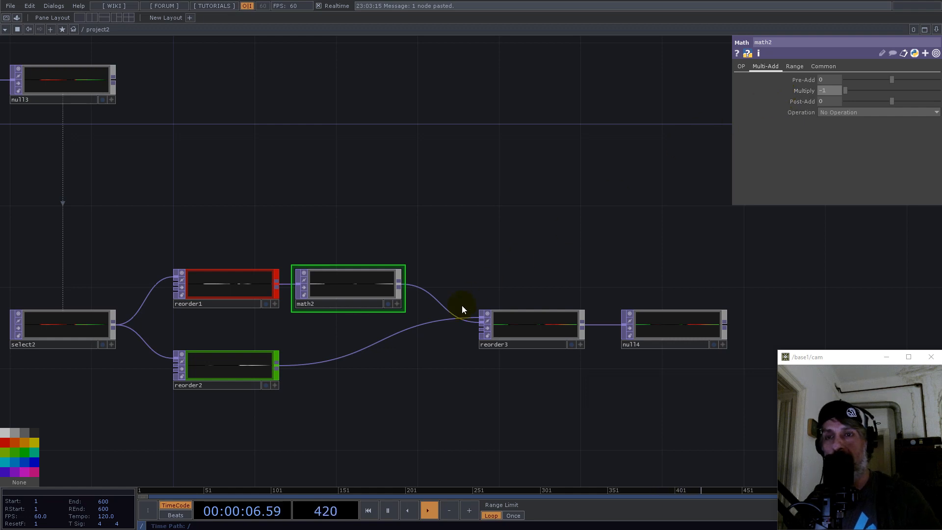
Add a TOP to CHOP that reads null4, place it above that Null TOP, and view its channel curves up close
scroll(461, 309, "down", 3)
middle_click_drag(520, 274, 514, 335)
scroll(494, 340, "up", 5)
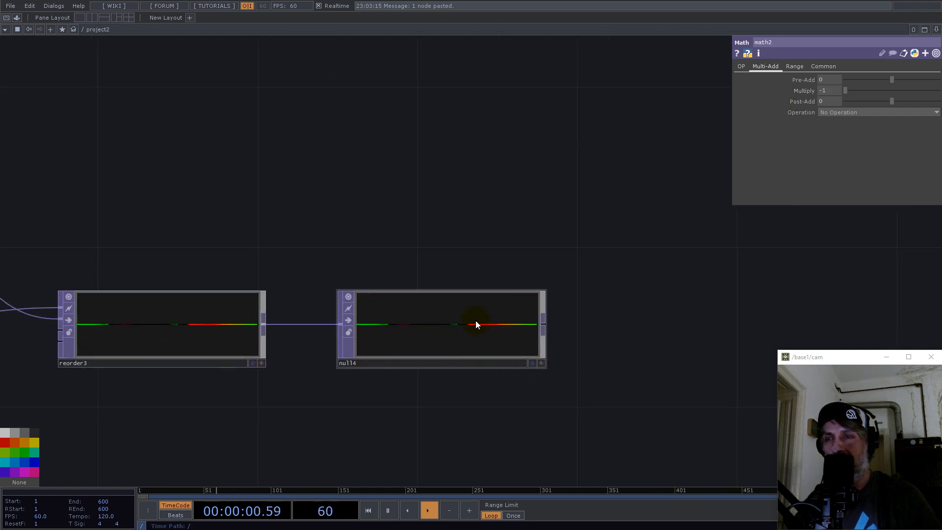
scroll(390, 329, "down", 3)
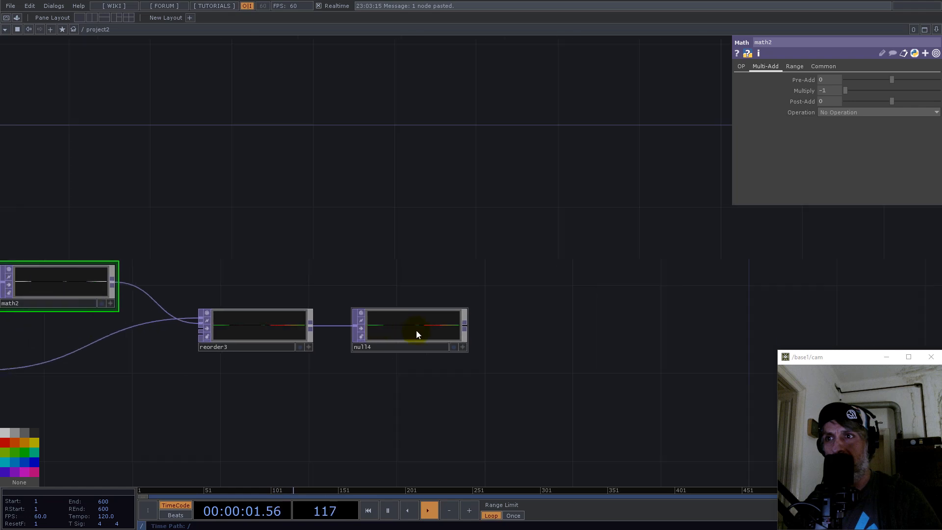
right_click(458, 325)
left_click(365, 218)
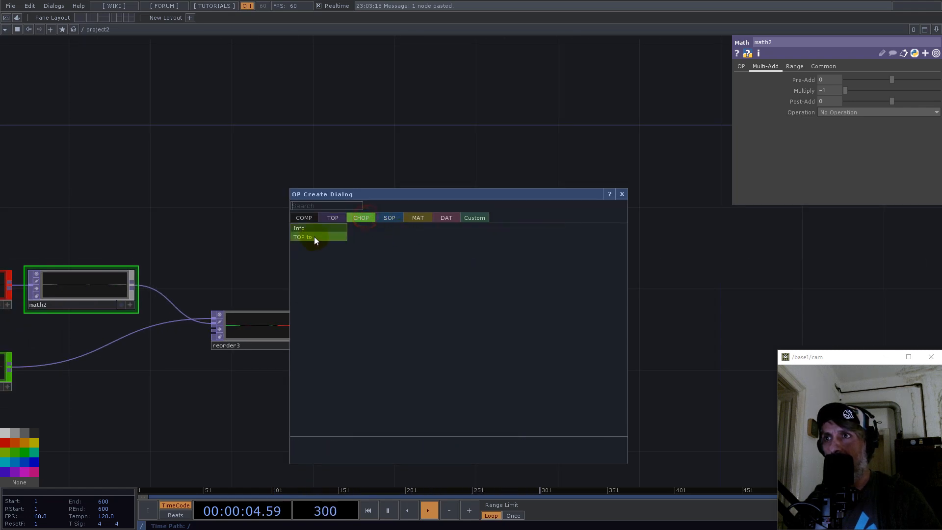
left_click(314, 237)
left_click(408, 240)
left_click_drag(636, 310, 681, 374)
scroll(641, 445, "up", 10)
scroll(574, 346, "down", 6)
scroll(471, 408, "up", 1)
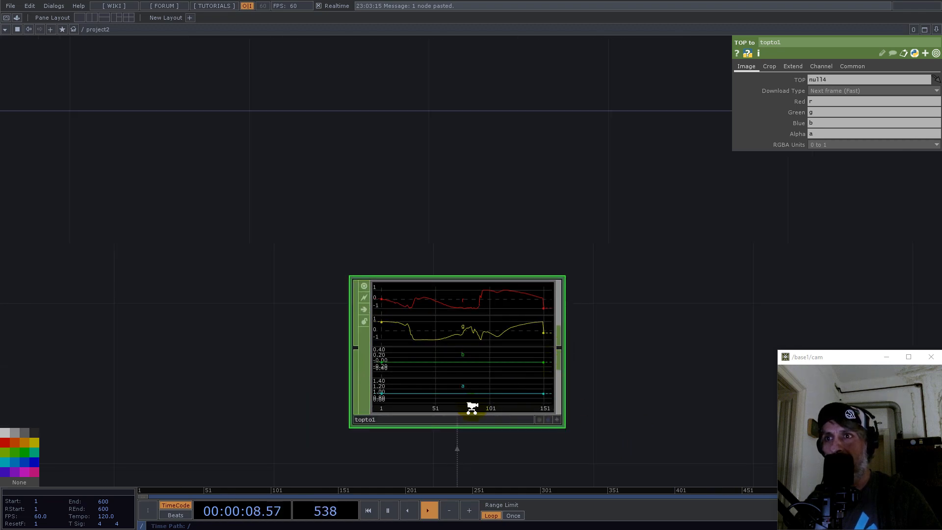
scroll(472, 408, "up", 4)
scroll(460, 347, "down", 3)
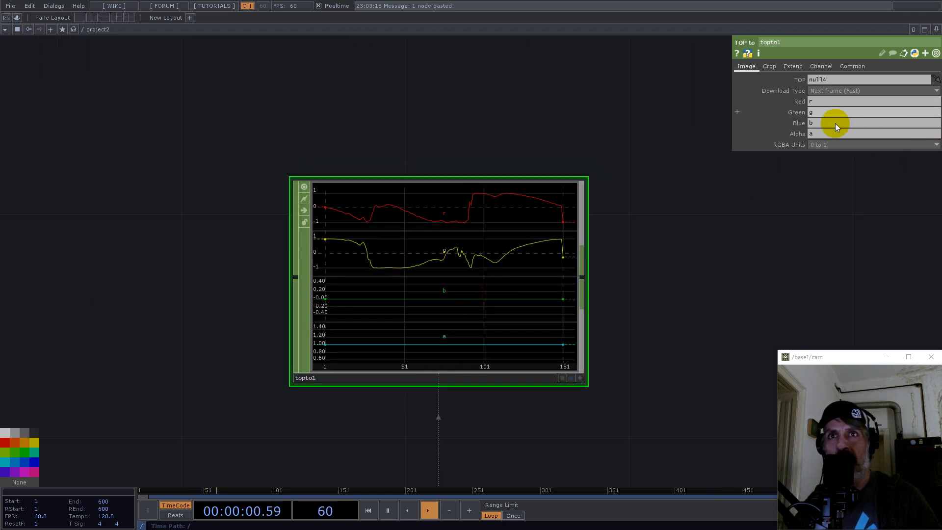
Clear the Blue and Alpha channel names of the TOP to CHOP, leaving only r and g
left_click_drag(822, 136, 755, 138)
key("BackSpace")
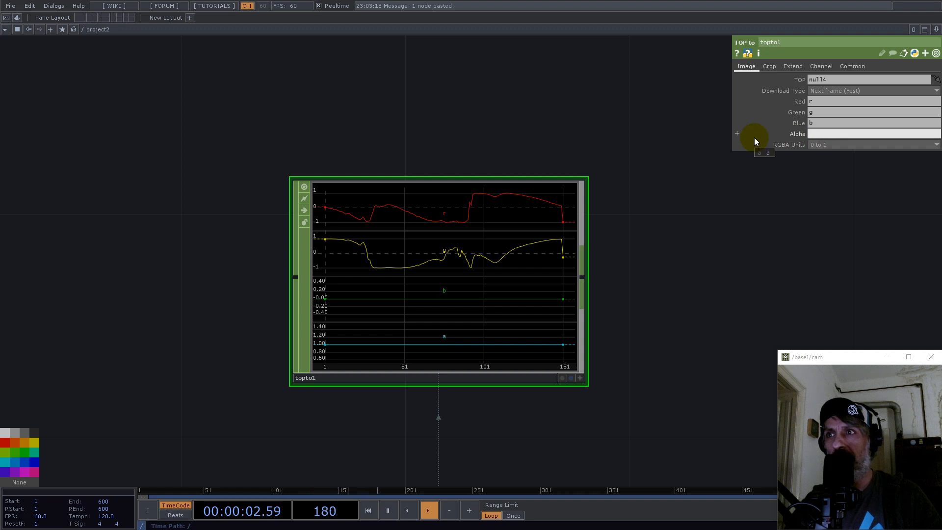
left_click_drag(811, 123, 763, 123)
key("BackSpace")
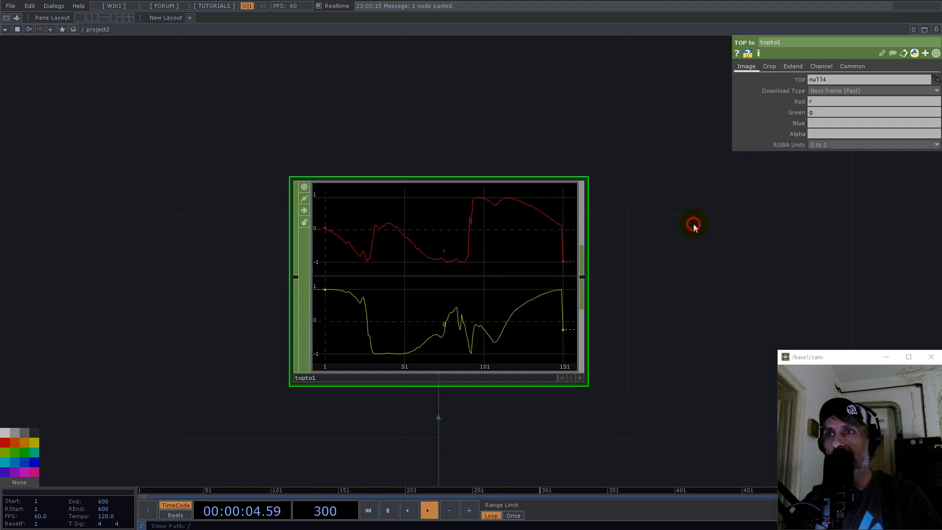
Add a Select SOP above the CHOP to TOP near the start of the network and point it to null1
scroll(484, 319, "down", 5)
scroll(476, 316, "up", 3)
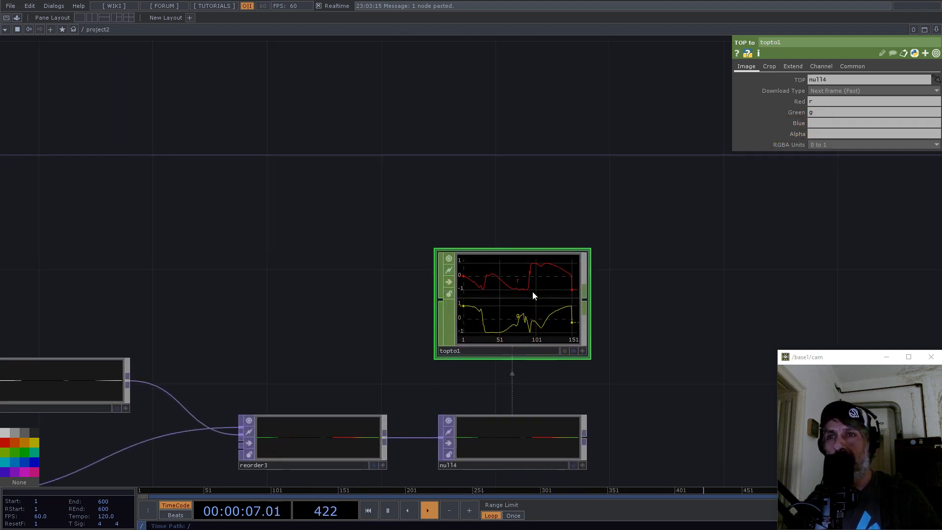
scroll(578, 312, "down", 5)
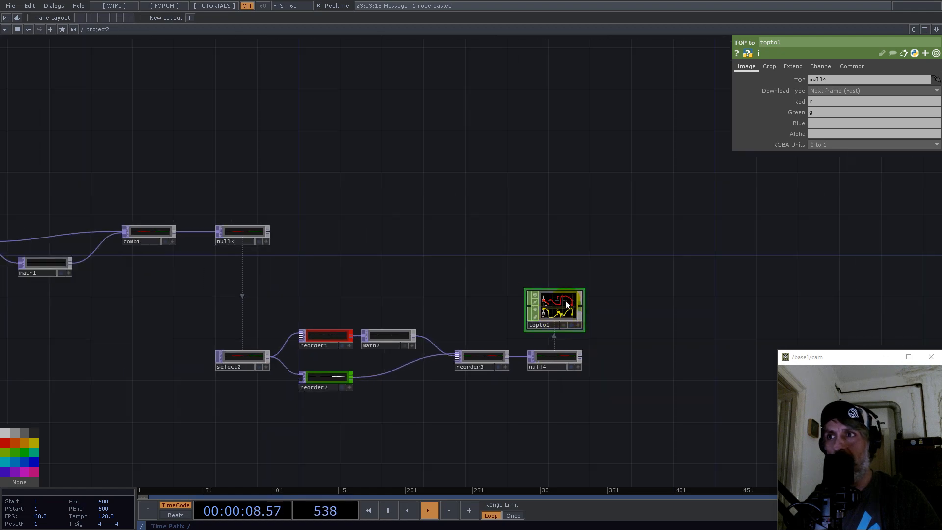
left_click_drag(508, 223, 632, 230)
scroll(631, 236, "down", 5)
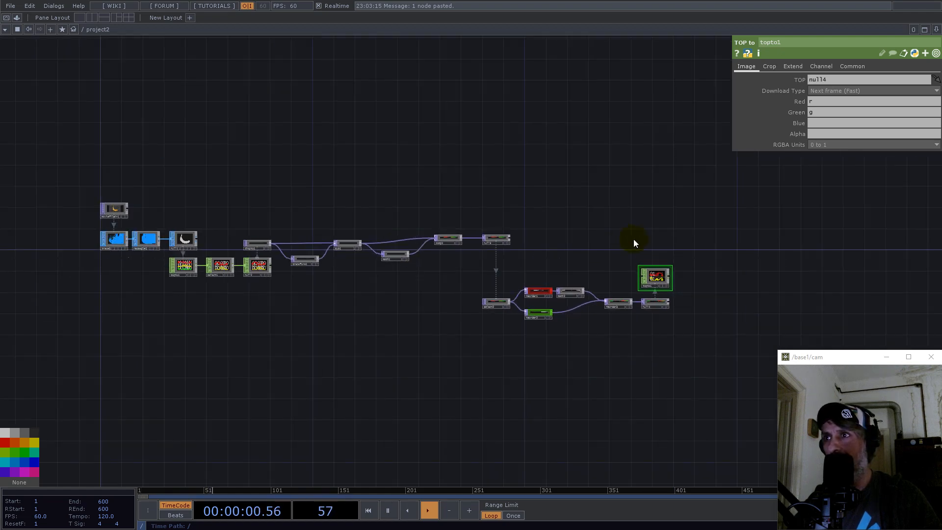
scroll(169, 240, "up", 5)
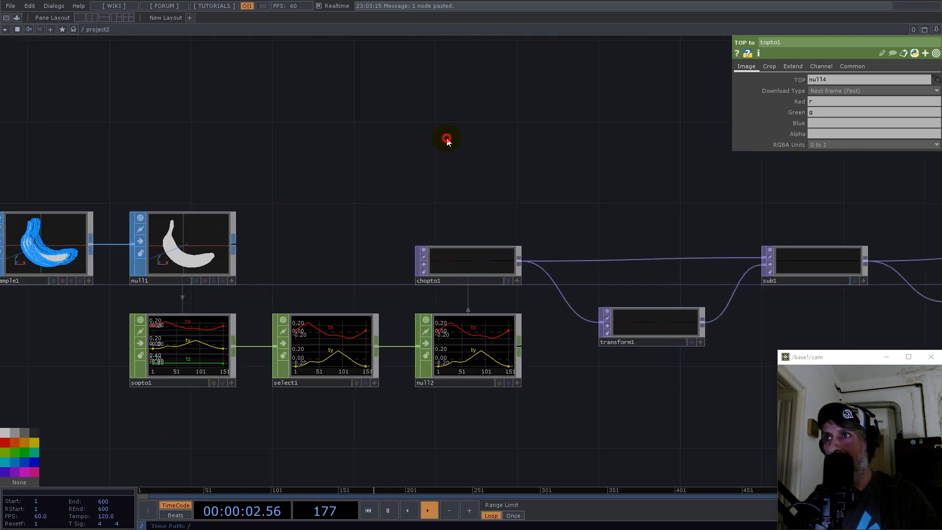
key("Tab")
type("s")
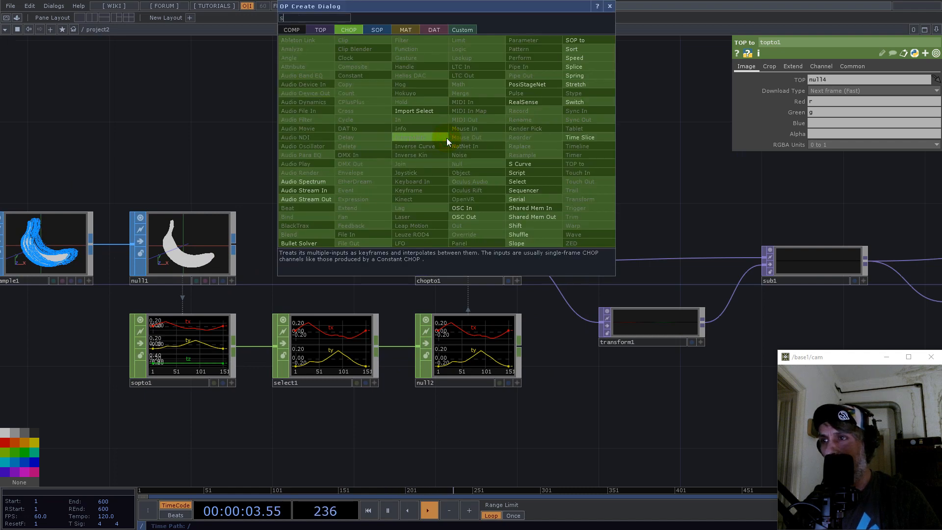
left_click(320, 30)
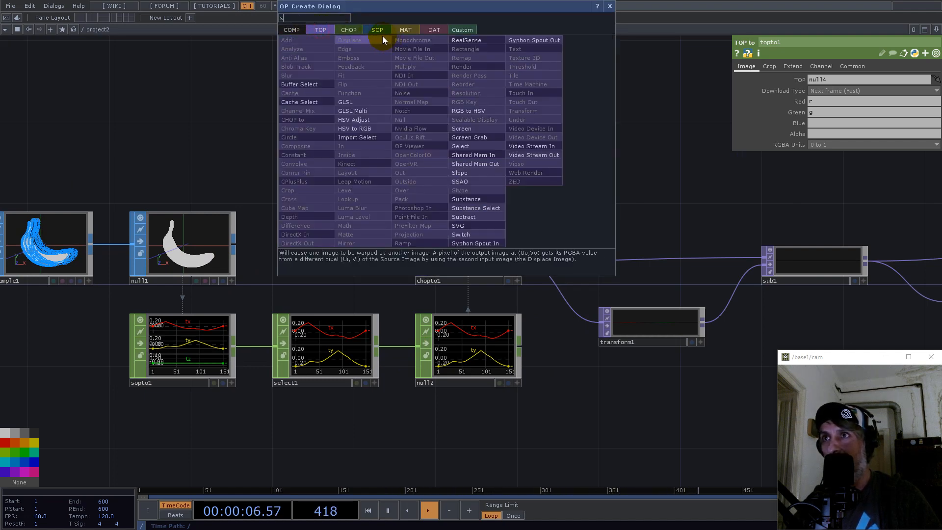
left_click(380, 32)
left_click(461, 137)
left_click(447, 164)
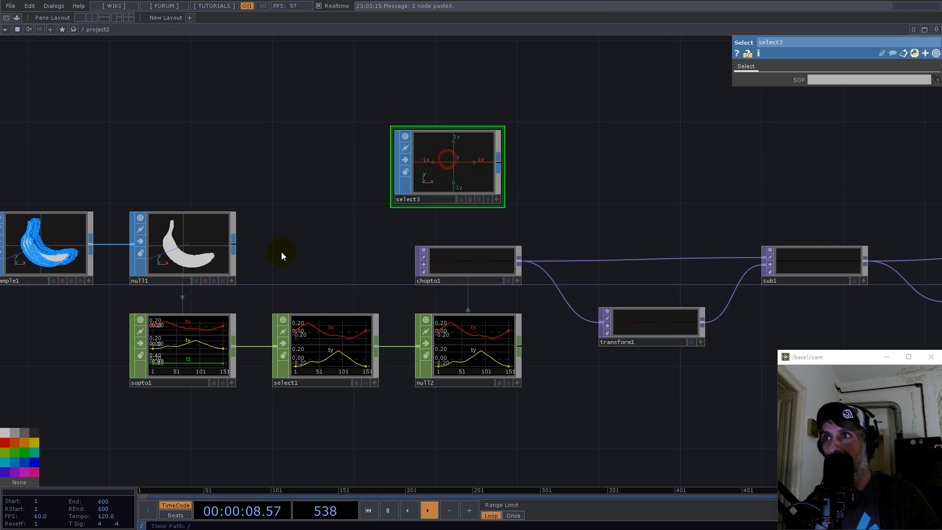
left_click_drag(182, 244, 815, 77)
Move the Select SOP across the network so it sits above and left of the TOP to CHOP
scroll(230, 193, "down", 5)
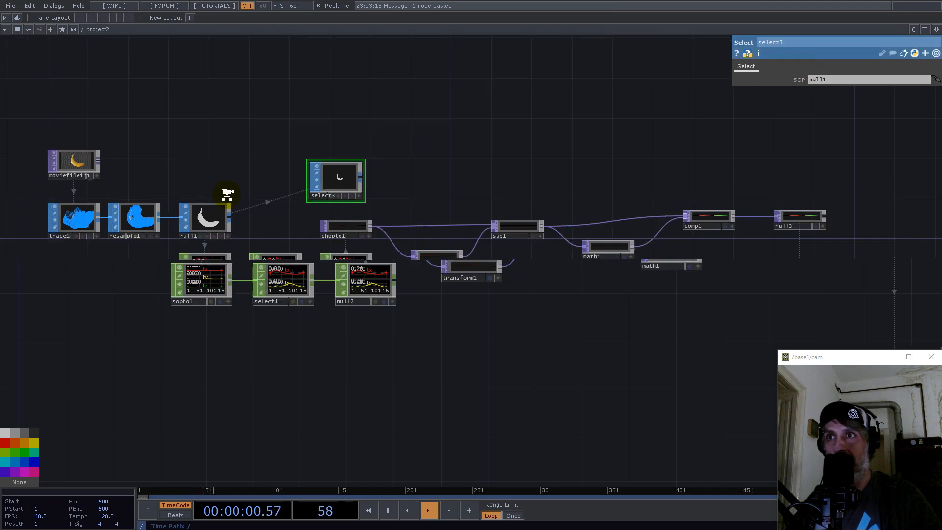
left_click_drag(283, 190, 643, 201)
scroll(772, 237, "up", 5)
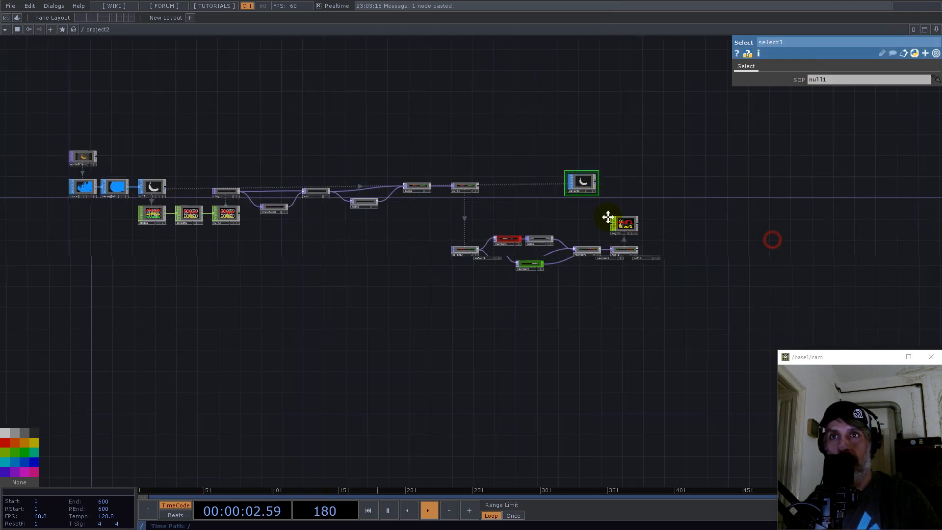
scroll(509, 229, "up", 3)
left_click_drag(565, 113, 527, 262)
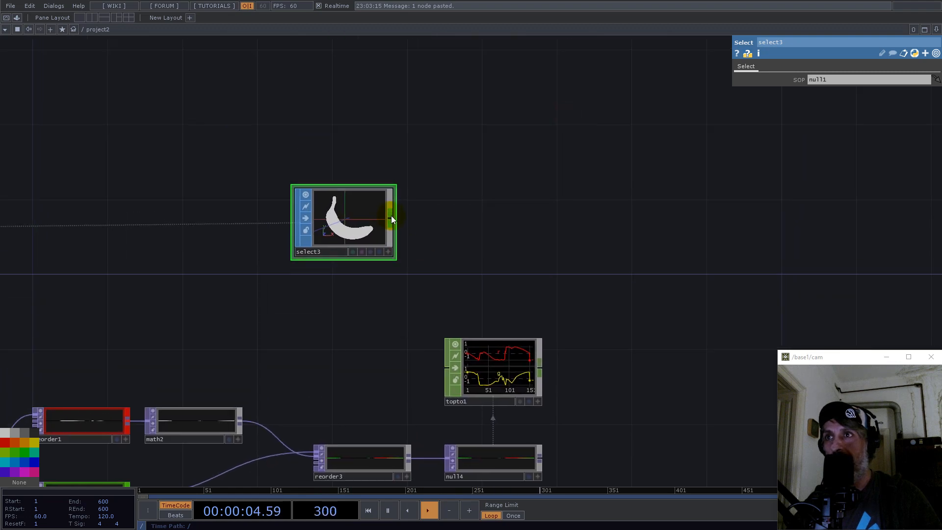
Add a CHOP to SOP after the Select SOP, above the TOP to CHOP, and set its CHOP to topto1
right_click(391, 216)
type("chopp")
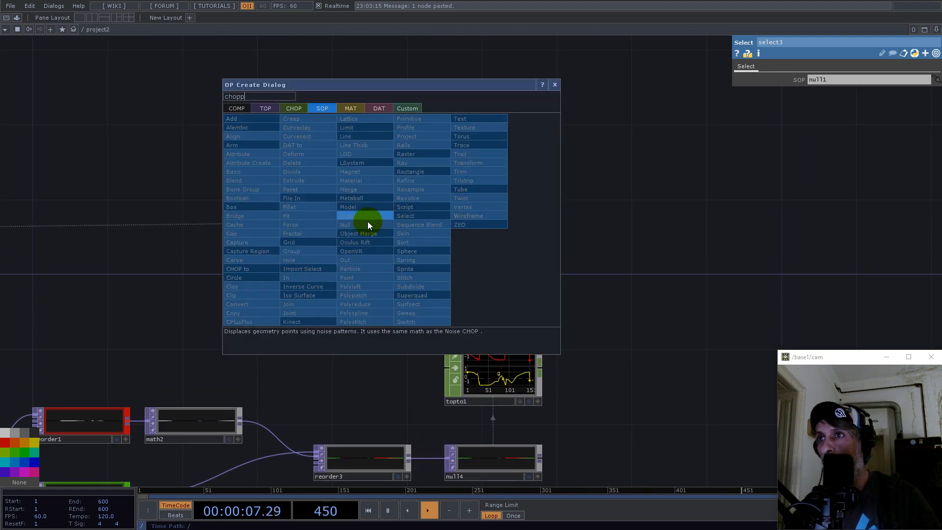
left_click(244, 268)
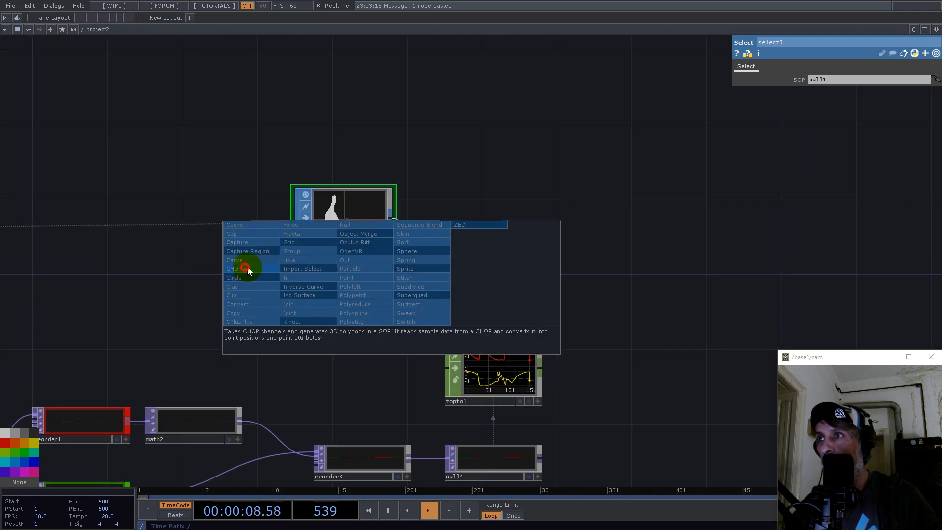
left_click(500, 233)
left_click_drag(506, 360, 837, 90)
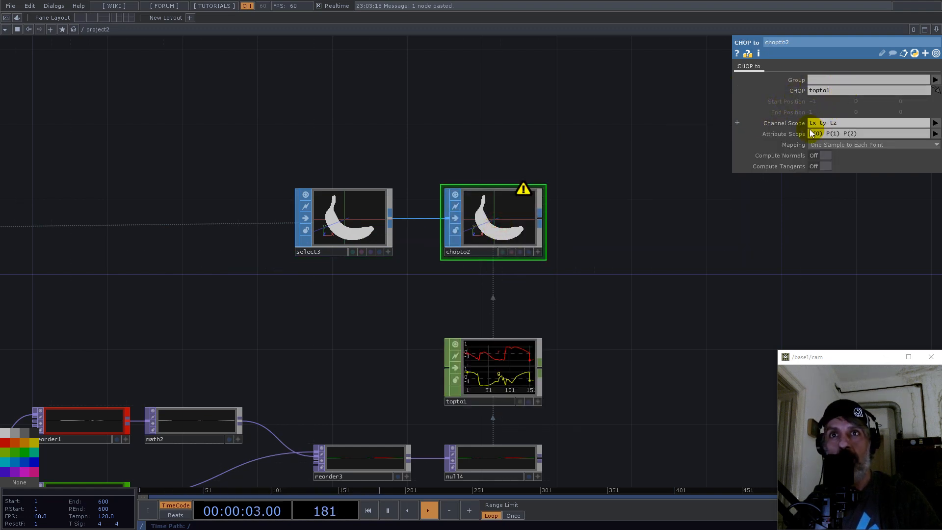
Set the CHOP to SOP's Channel Scope to r g
type("r")
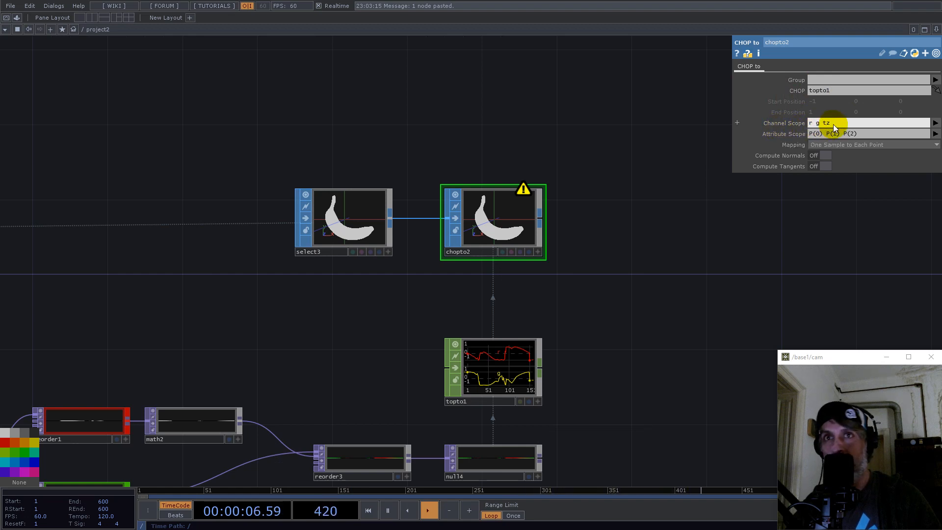
left_click(816, 134)
left_click(832, 122)
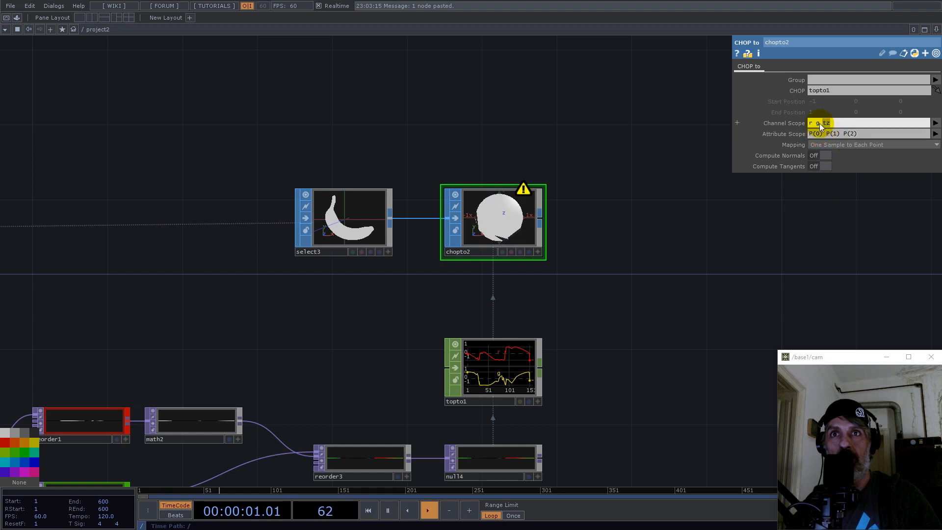
key("BackSpace")
left_click(845, 198)
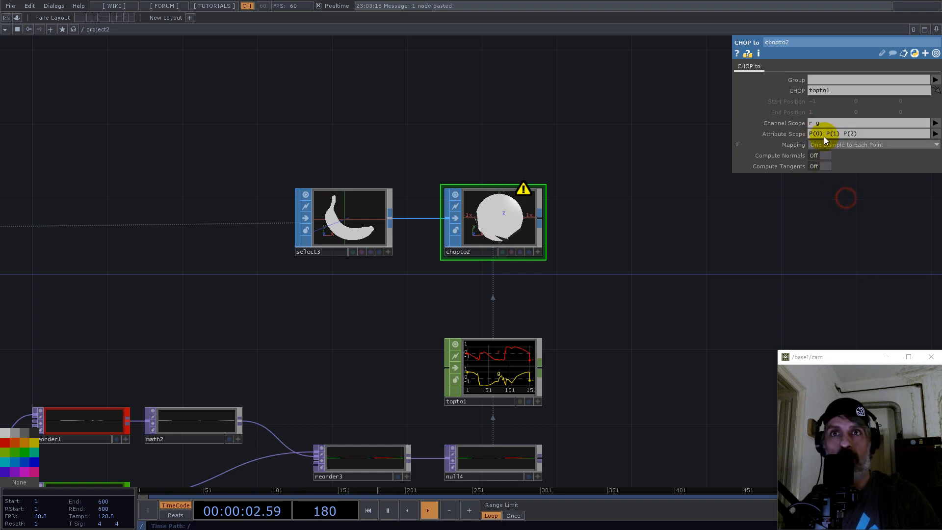
Set the CHOP to SOP's Attribute Scope to N(0) N(1)
left_click(810, 134)
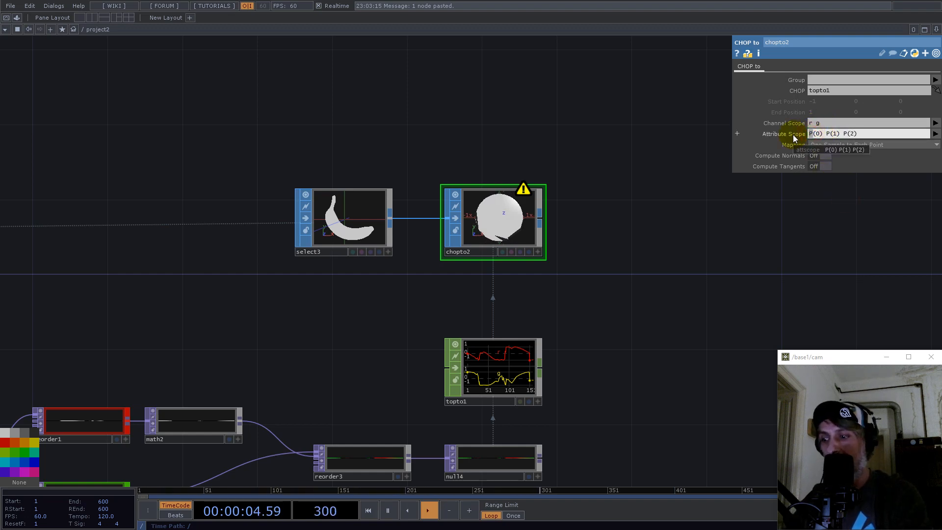
key("shift+Right")
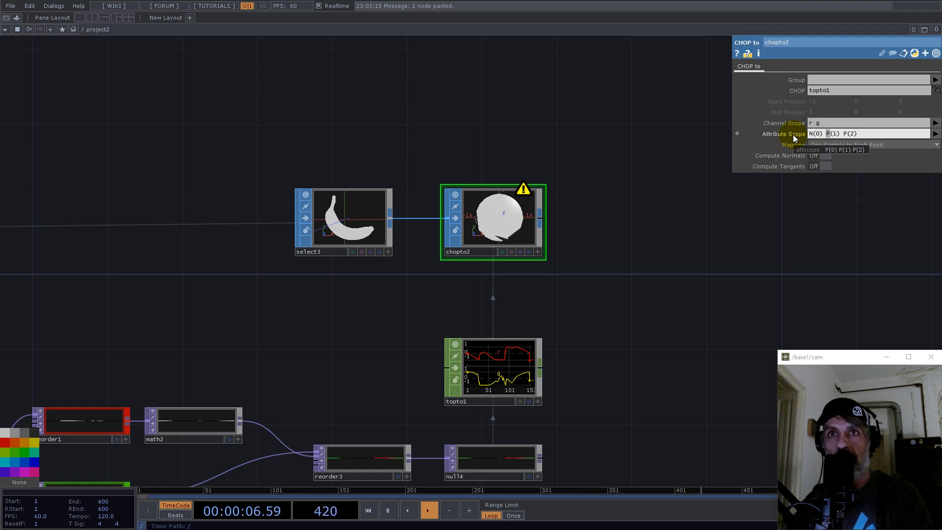
type("N")
key("Right")
key("Right")
key("Right")
key("Right")
key("shift+Right")
key("shift+Right")
key("shift+Right")
key("shift+Right")
key("Delete")
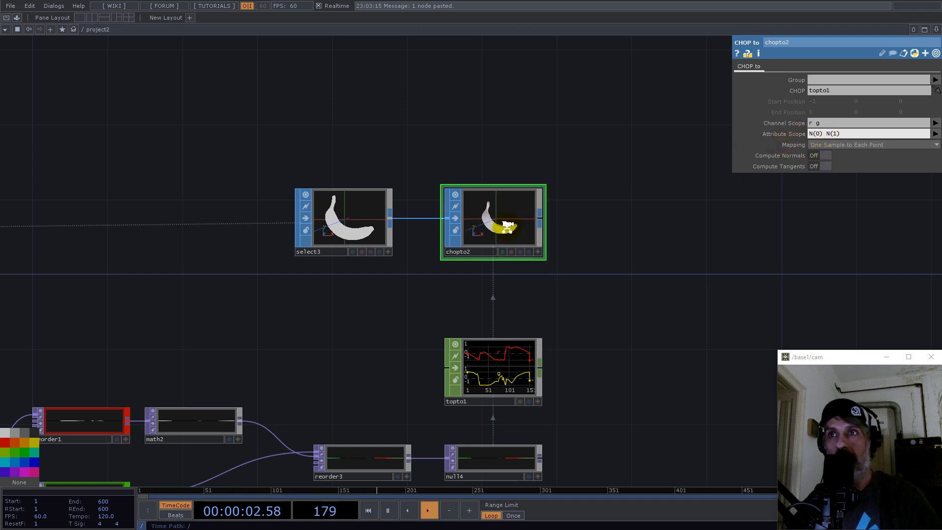
Show points and point normals in the CHOP to SOP's viewer and orbit the banana to inspect the normals
scroll(505, 219, "up", 5)
left_click(632, 340)
right_click(463, 260)
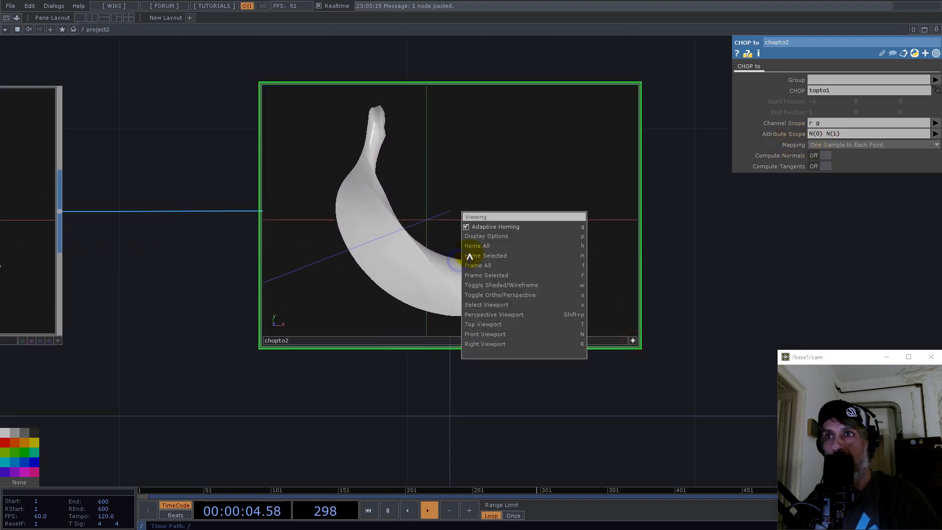
left_click(479, 237)
left_click(138, 86)
left_click(149, 87)
left_click(158, 85)
mouse_move(547, 257)
left_mouse_down()
mouse_move(455, 268)
mouse_move(511, 212)
mouse_move(626, 241)
mouse_move(843, 231)
mouse_move(750, 213)
mouse_move(343, 189)
mouse_move(473, 216)
left_mouse_up()
scroll(421, 269, "up", 5)
scroll(553, 225, "down", 5)
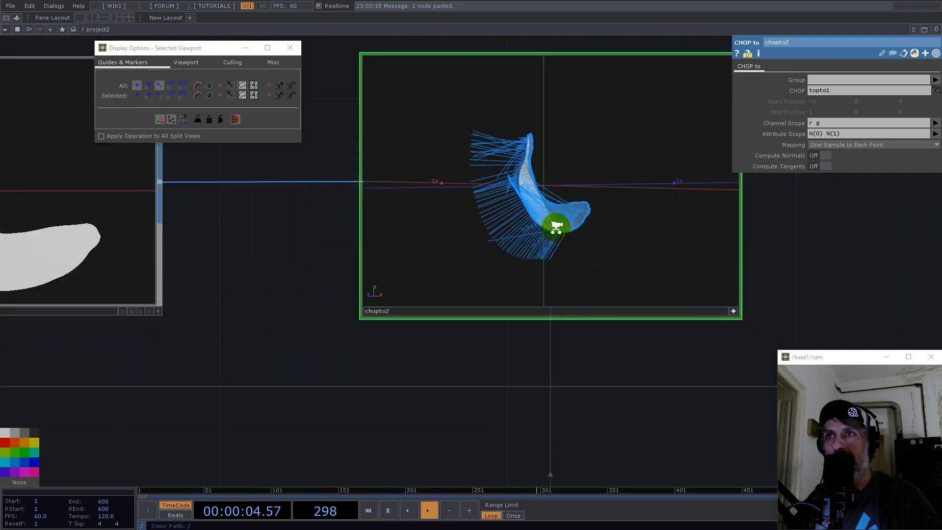
scroll(555, 236, "down", 2)
Move the Select SOP, CHOP to SOP, TOP to CHOP and null4 together to the right, away from the third Reorder TOP
left_click_drag(455, 344, 294, 214)
scroll(546, 212, "down", 3)
scroll(494, 243, "up", 2)
scroll(493, 243, "up", 2)
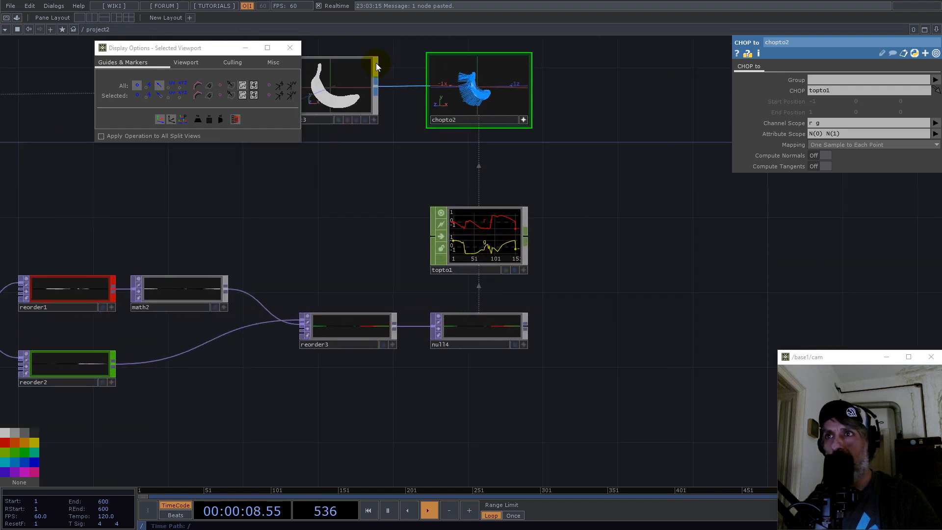
right_click_drag(489, 131, 649, 263)
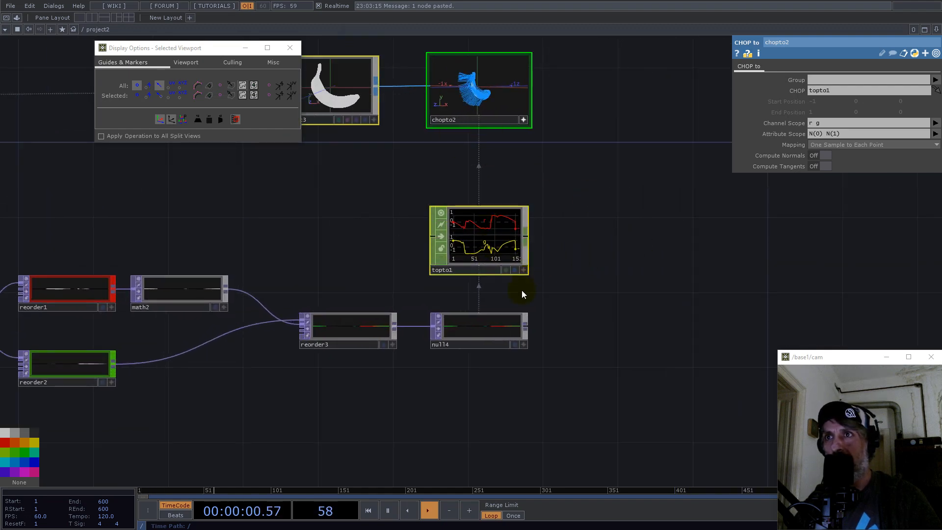
left_click(501, 329, "shift")
left_click_drag(484, 327, 722, 335)
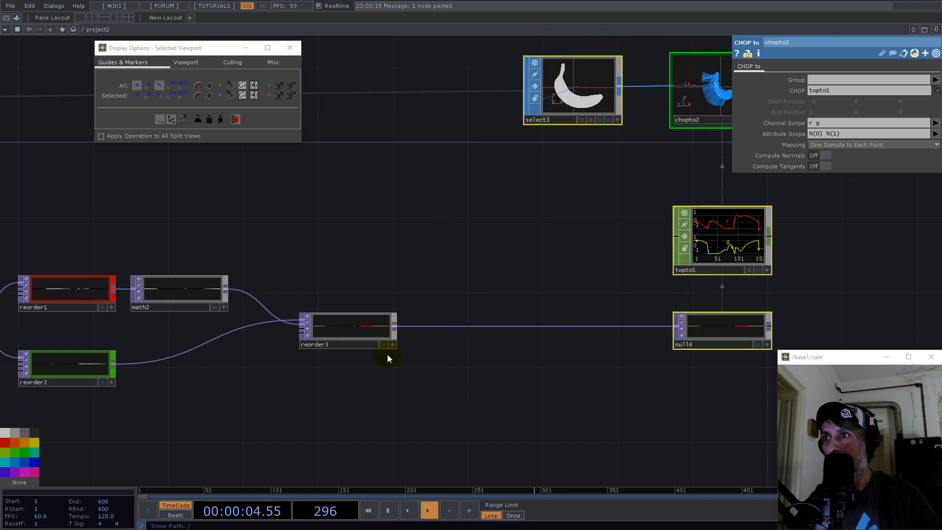
Set the third Reorder TOP's blue output to Zero
scroll(387, 354, "up", 3)
left_click(359, 319)
left_click(746, 67)
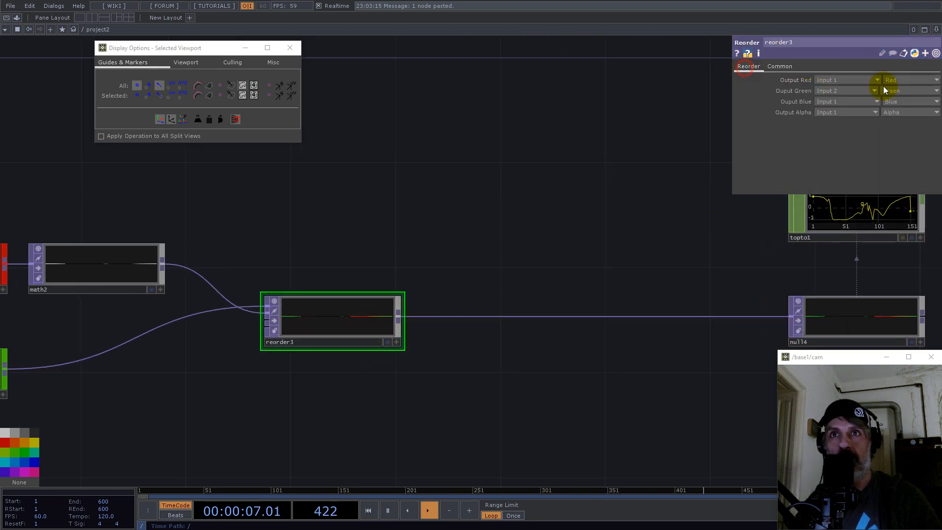
left_click(891, 102)
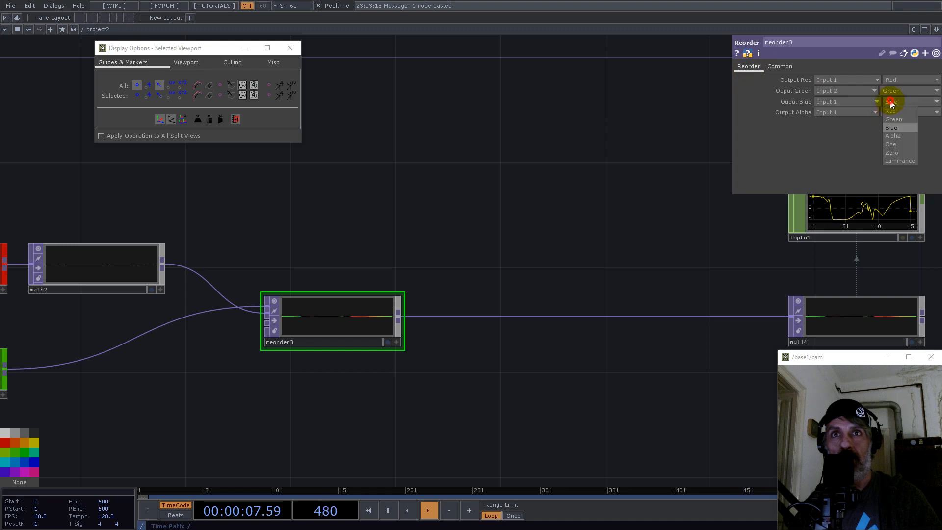
left_click(899, 152)
Name the TOP to CHOP's Blue channel b so it is output again
left_click_drag(558, 198, 189, 265)
left_click(481, 269)
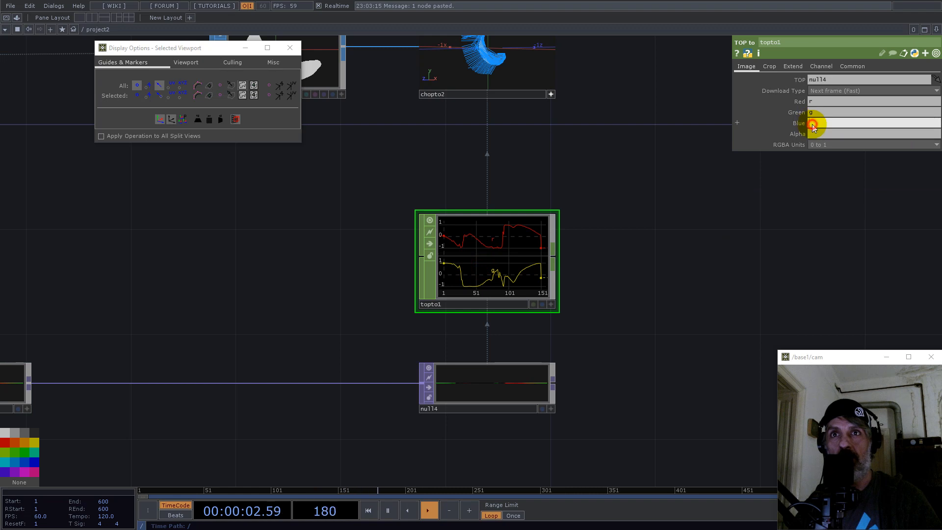
type("b")
key("Return")
Extend the CHOP to SOP's Channel Scope to r g b and its Attribute Scope to N(0) N(1) N(2)
left_click(506, 93)
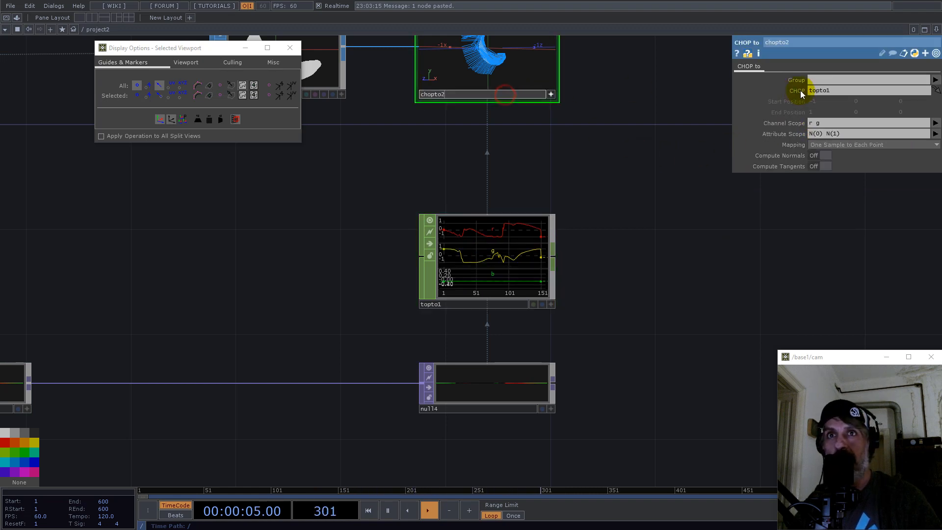
left_click(828, 123)
type("b")
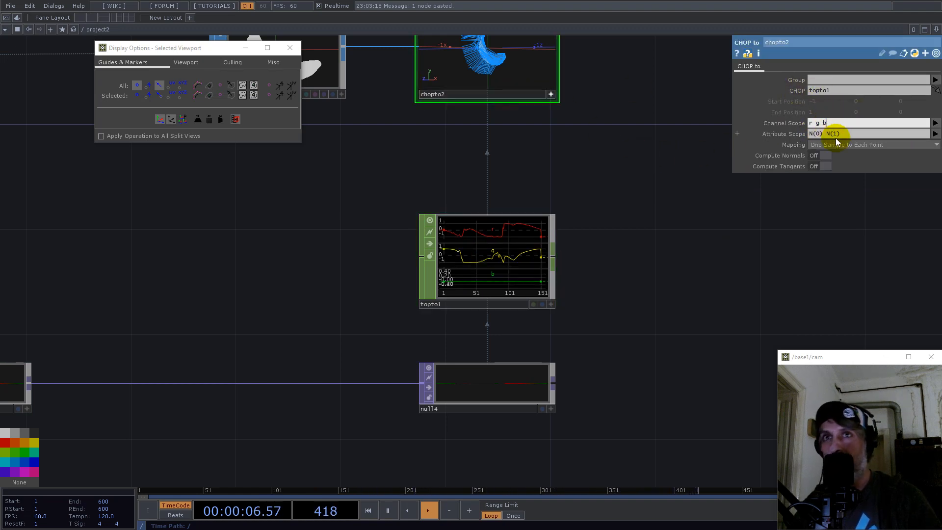
left_click(848, 135)
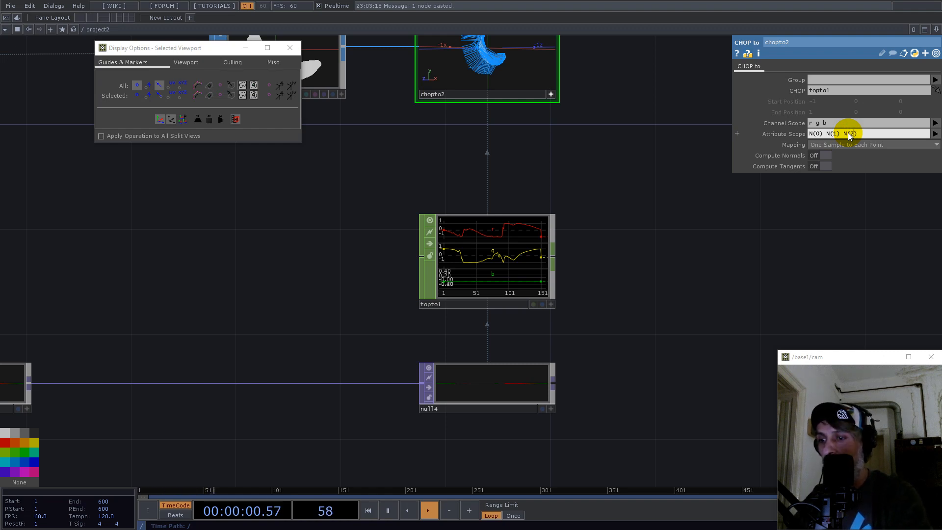
type("2)")
key("Return")
Add a Null SOP after the CHOP to SOP, in line with it and some distance to its right
right_click_drag(608, 151, 637, 319)
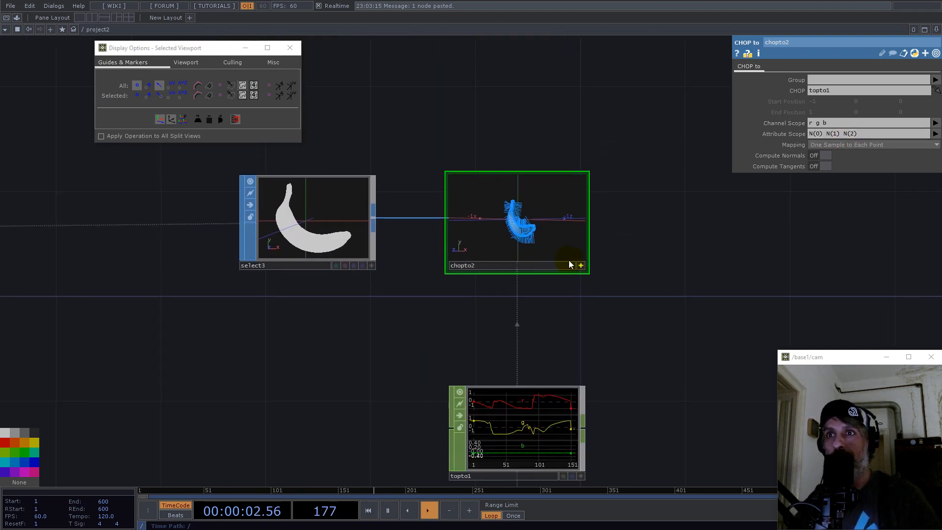
left_click(584, 218)
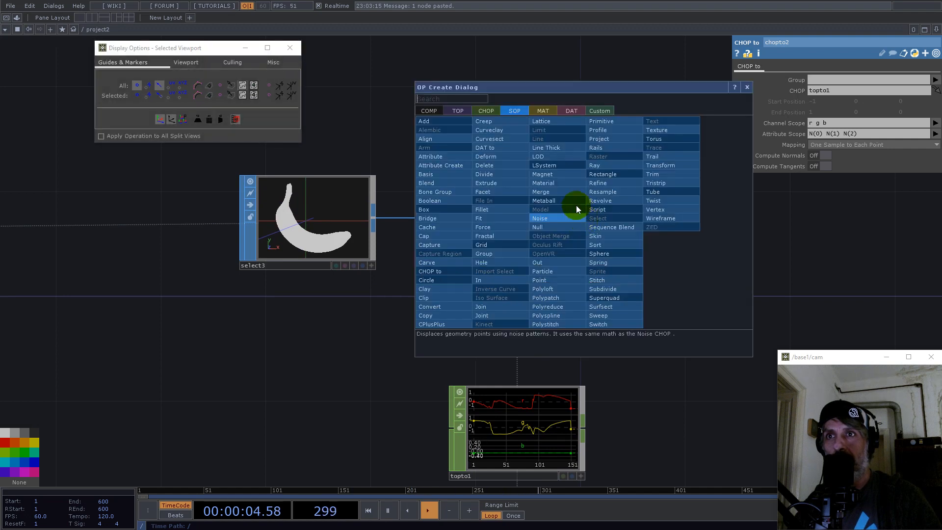
left_click(556, 223)
left_click(880, 247)
left_click_drag(706, 301, 623, 296)
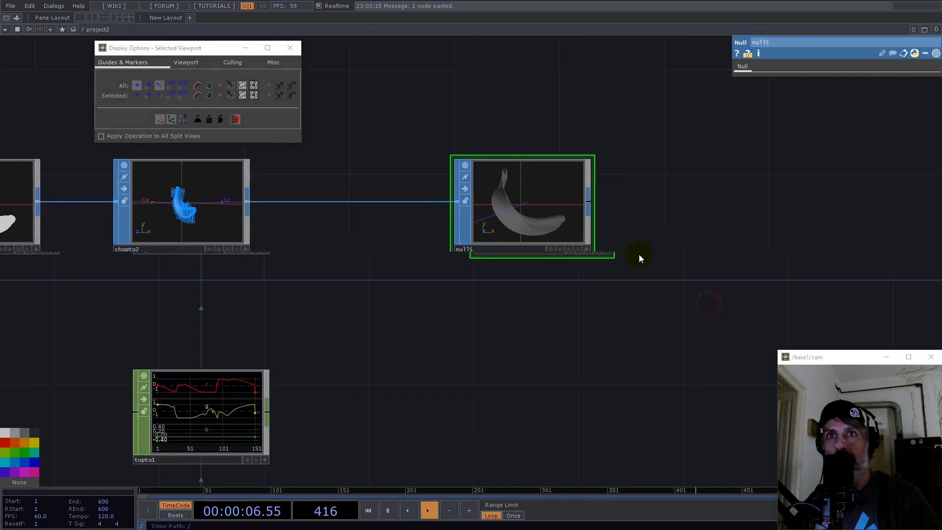
View the new Null SOP in its own enlarged viewer window and switch the shading to wireframe
right_click(527, 248)
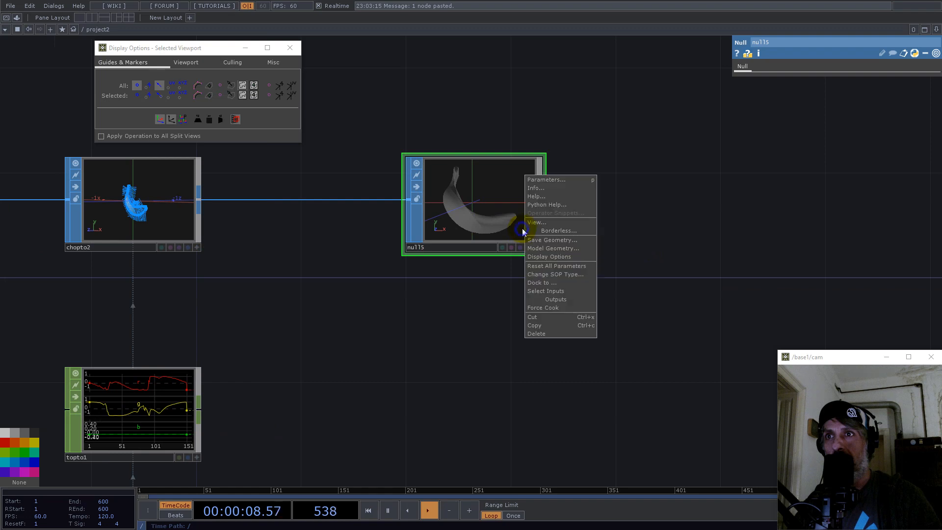
left_click(535, 222)
left_click_drag(633, 304, 915, 509)
left_click_drag(434, 139, 434, 79)
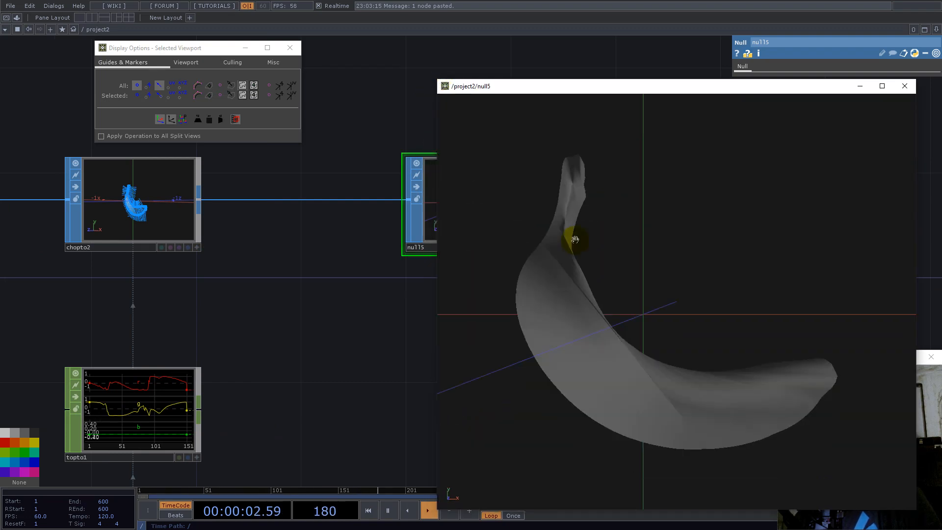
right_click(648, 301)
left_click(674, 324)
left_click(574, 321)
key("w")
Display the points, point numbers and point normals of the outline in the Null SOP's viewer, and shrink the viewer window
right_click(603, 319)
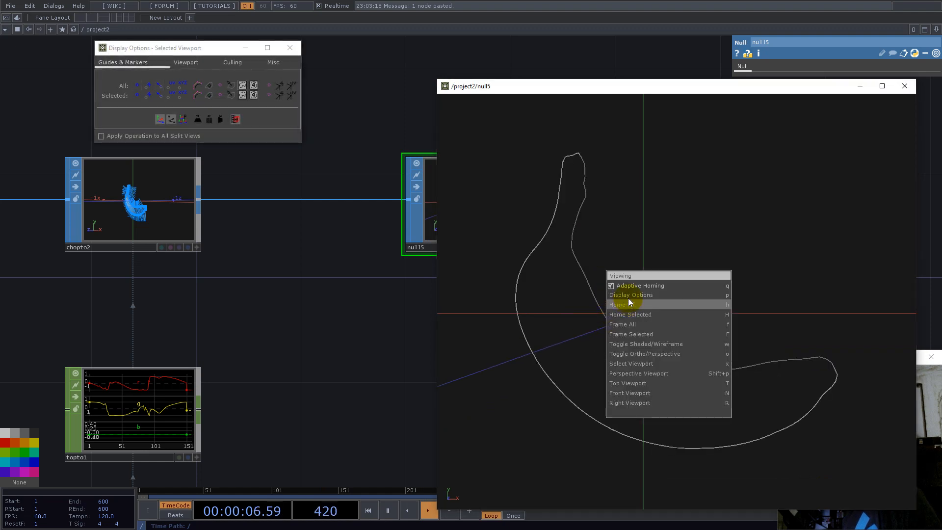
left_click(618, 284)
left_click(144, 85)
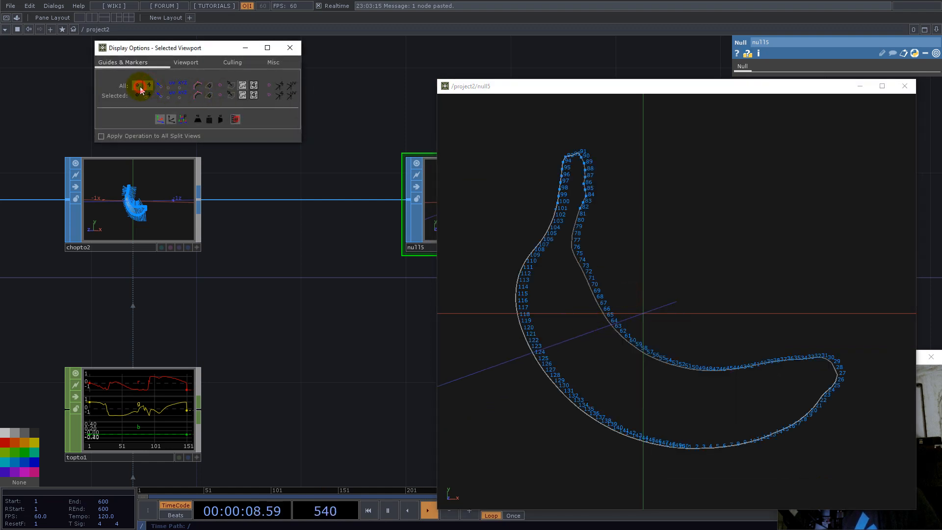
left_click(159, 88)
left_click(613, 319)
scroll(610, 321, "down", 5)
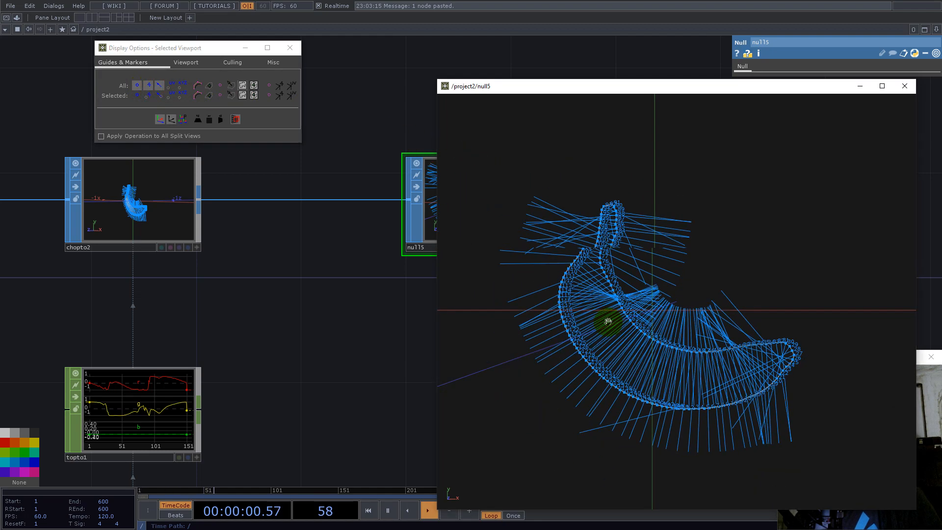
left_click_drag(436, 80, 573, 234)
left_click_drag(690, 233, 697, 147)
Insert a Math TOP between the third Reorder TOP and its Null TOP, in line with them, and set its Multiply to -1
scroll(444, 294, "down", 8)
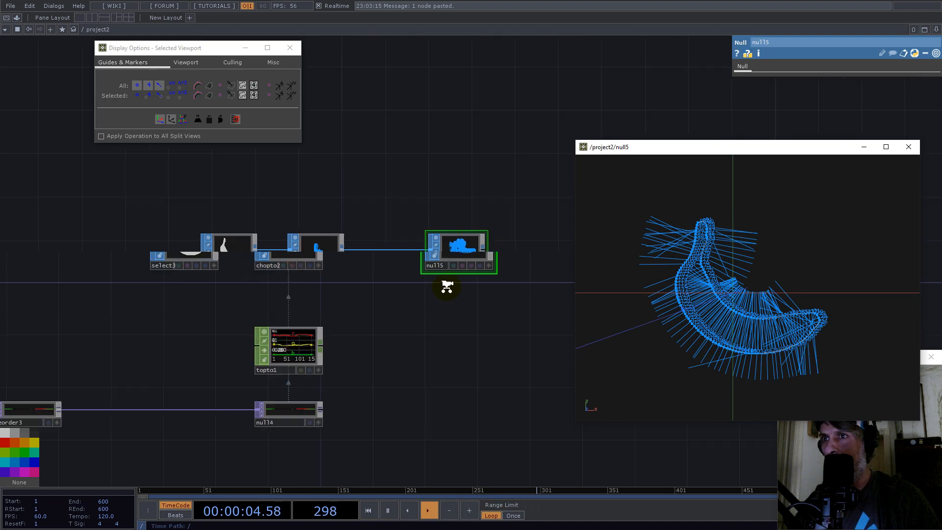
scroll(338, 325, "up", 7)
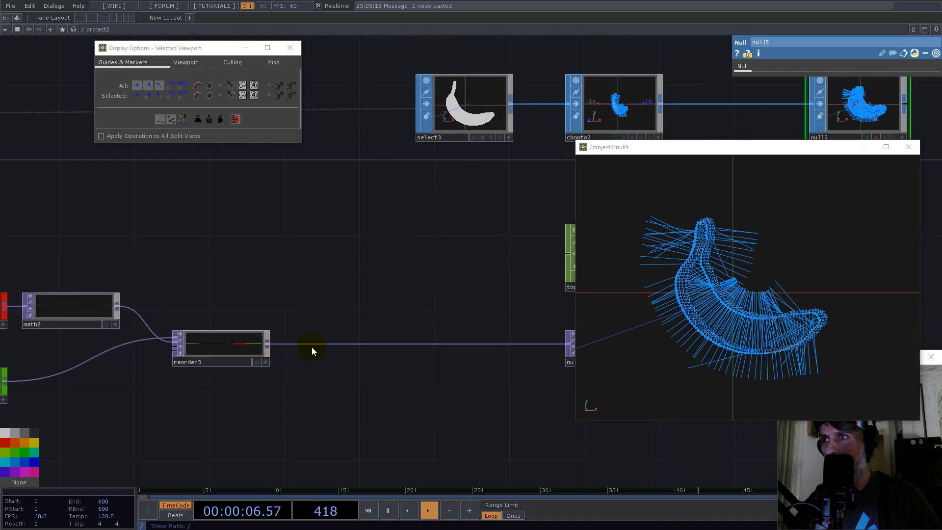
right_click(314, 345)
left_click(328, 333)
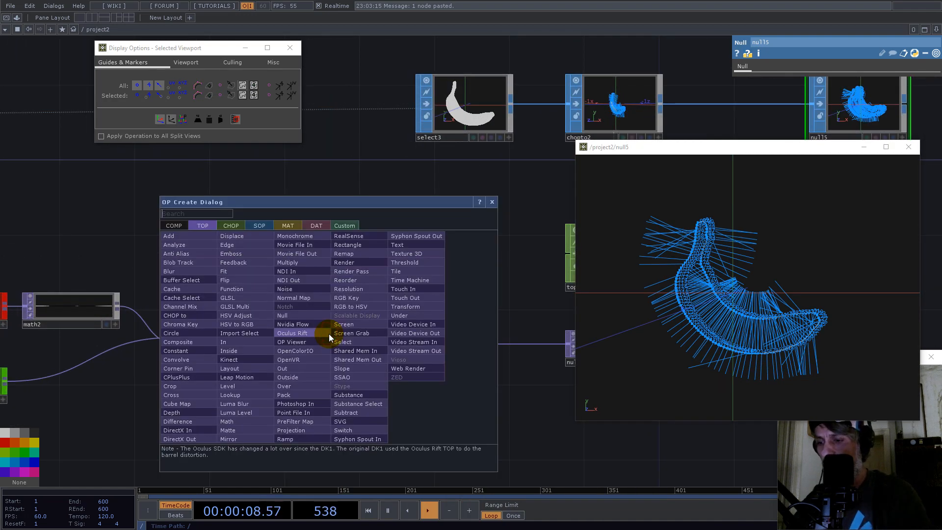
type("math")
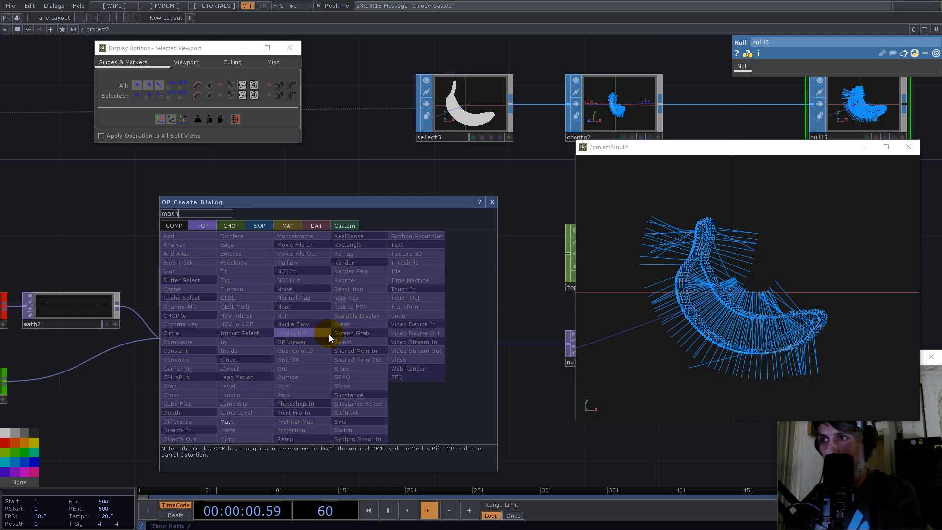
left_click(257, 418)
left_click(336, 364)
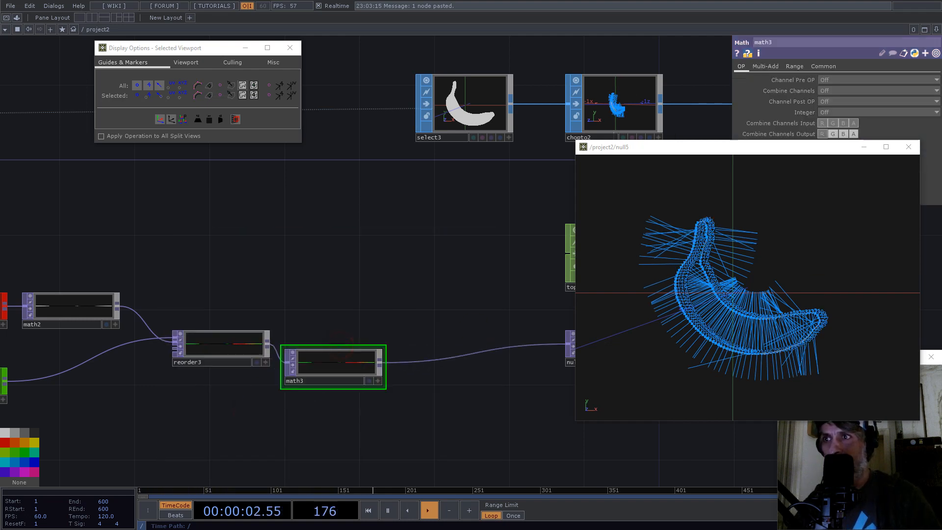
left_click_drag(828, 90, 761, 92)
left_click_drag(339, 360, 338, 348)
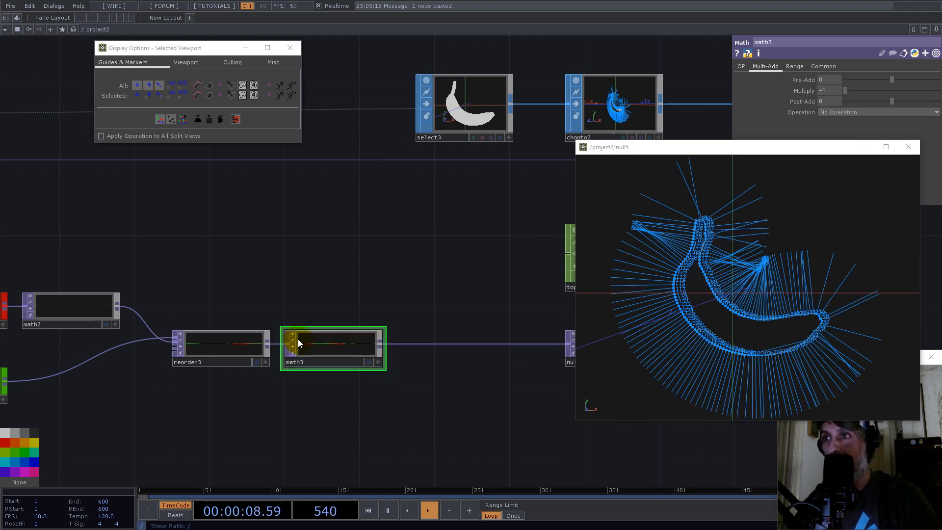
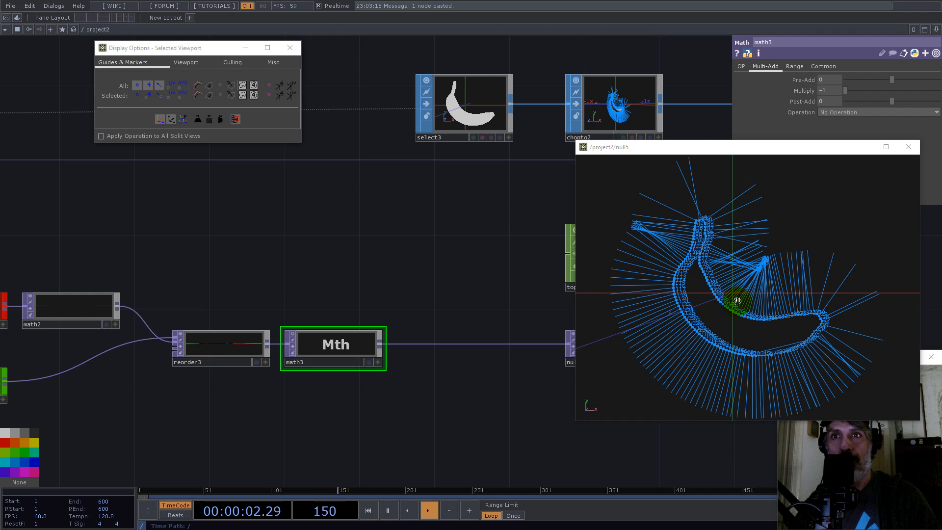
Examine the flipped normals around the whole outline and close up at the banana's stem, and close the Null SOP's viewer
left_click_drag(736, 301, 702, 316)
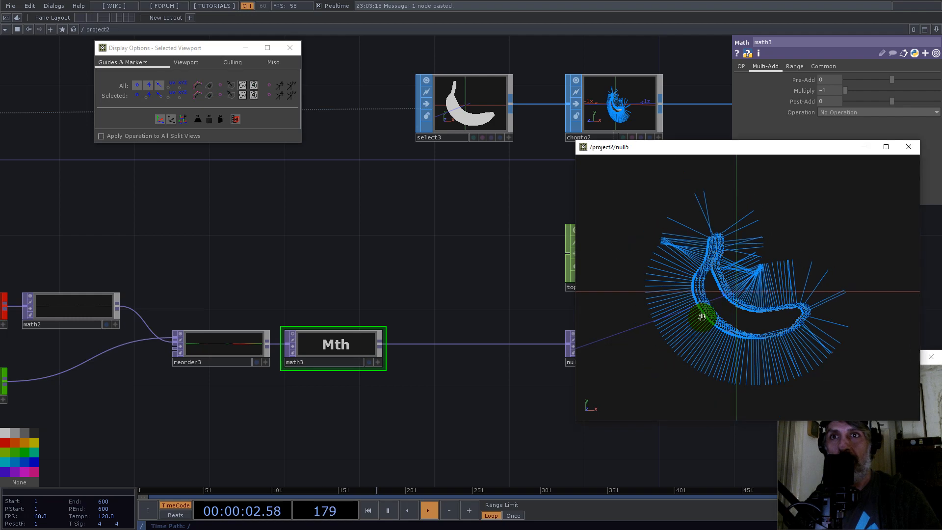
left_click_drag(442, 275, 223, 303)
scroll(822, 276, "up", 3)
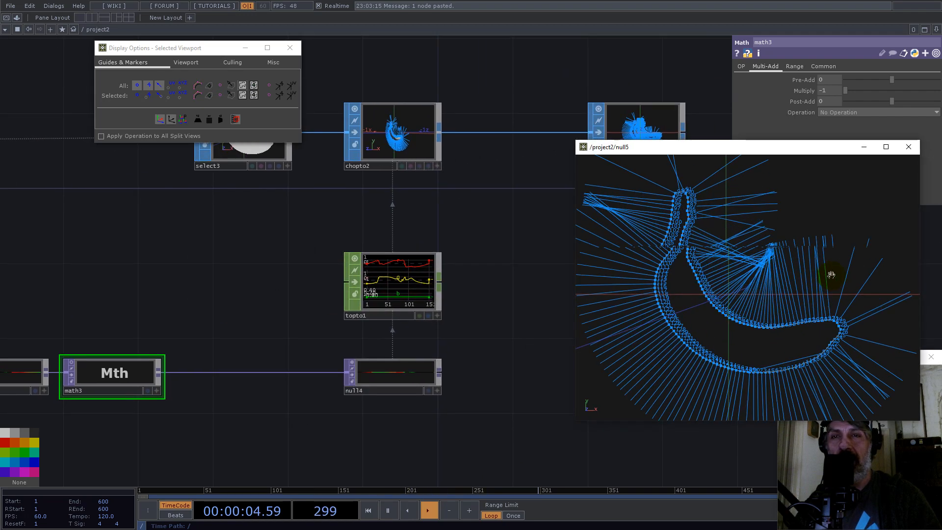
scroll(822, 276, "up", 10)
left_click_drag(784, 245, 733, 325)
scroll(751, 281, "up", 6)
right_click_drag(702, 303, 775, 330)
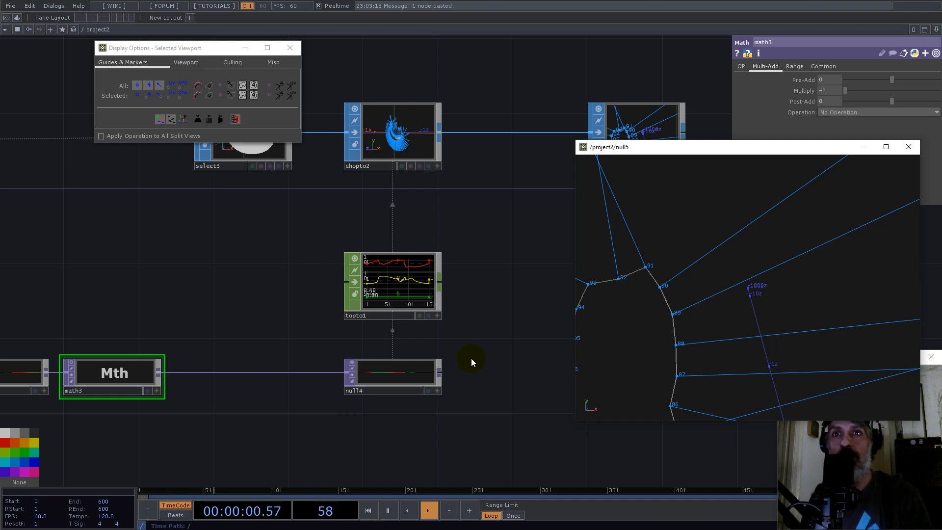
left_click_drag(763, 150, 614, 128)
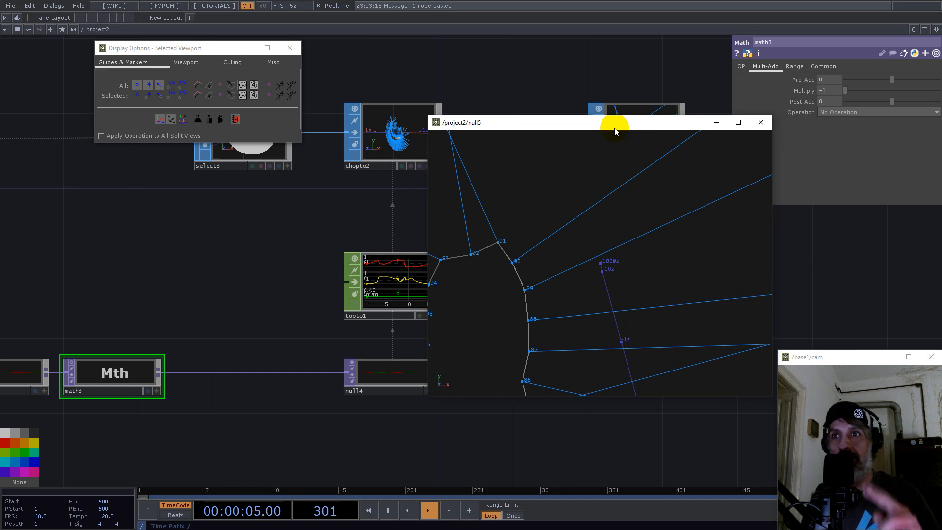
left_click(760, 122)
Split the network pane side by side and turn the second pane into a Geometry Viewer
scroll(456, 320, "down", 8)
scroll(501, 293, "up", 6)
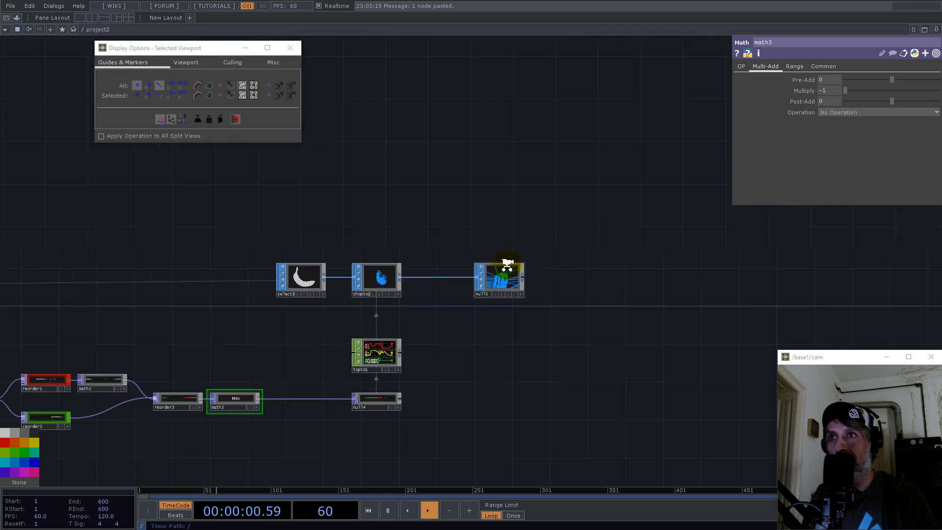
left_click_drag(624, 205, 454, 164)
left_click(936, 29)
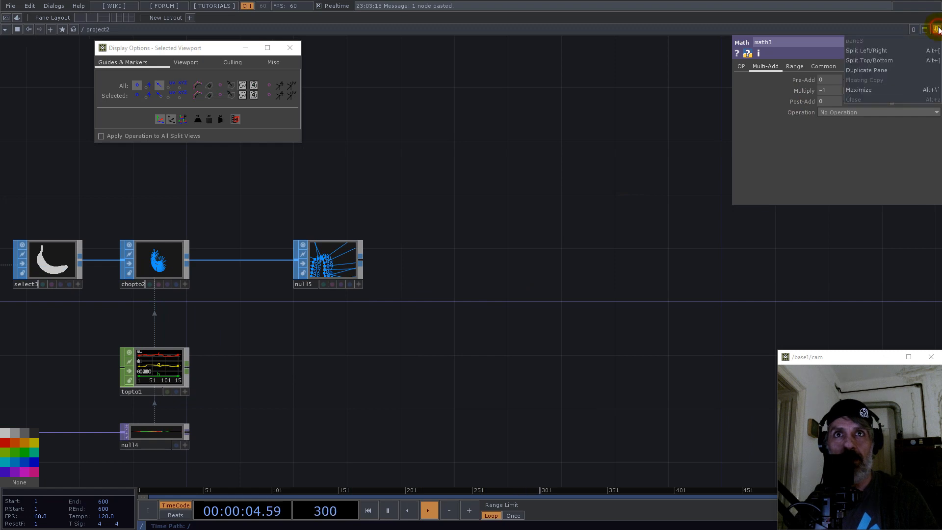
left_click(875, 51)
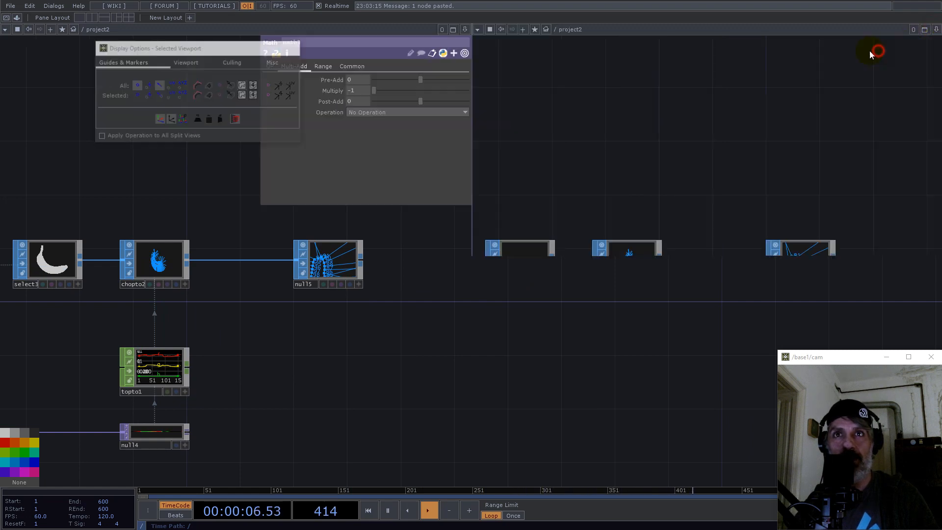
left_click(478, 31)
left_click(496, 59)
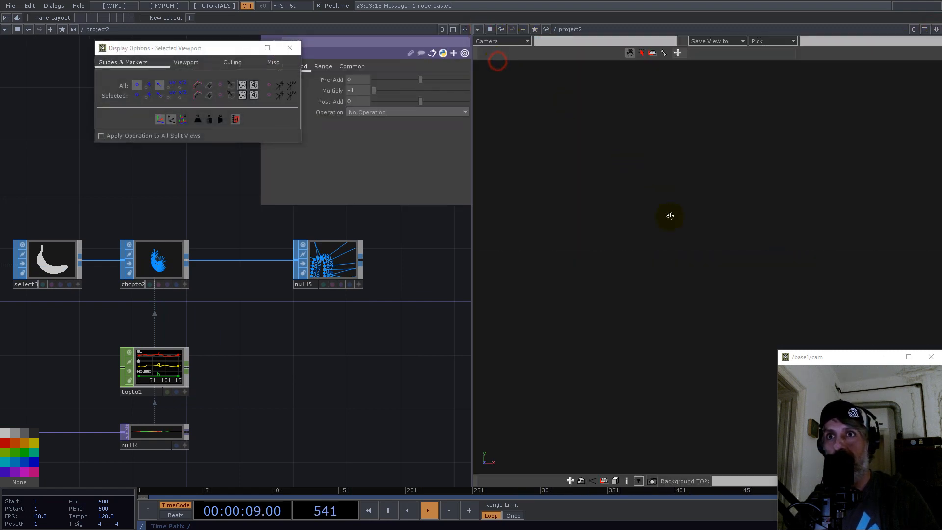
Display the Null SOP's geometry in the Geometry Viewer and move the Null SOP farther from the CHOP to SOP
left_click(348, 284)
scroll(304, 353, "down", 5)
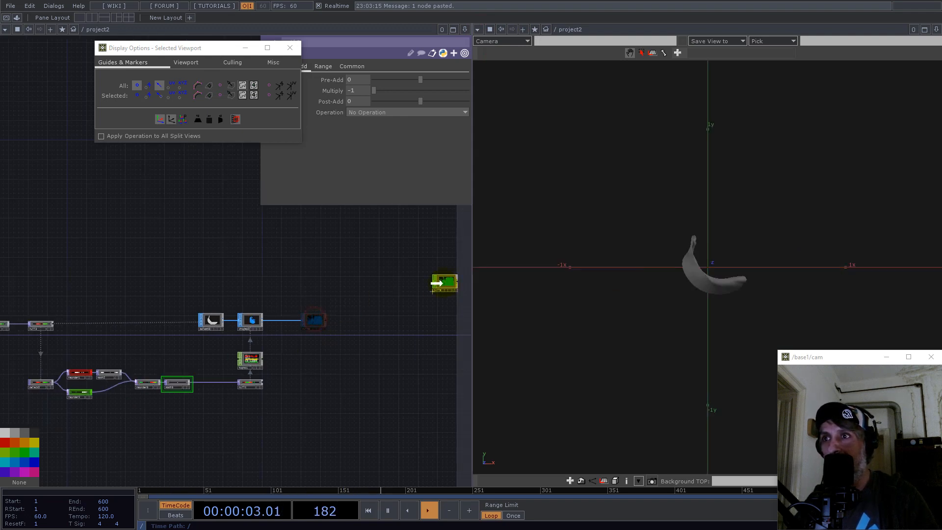
left_click_drag(432, 291, 393, 315)
scroll(796, 269, "up", 5)
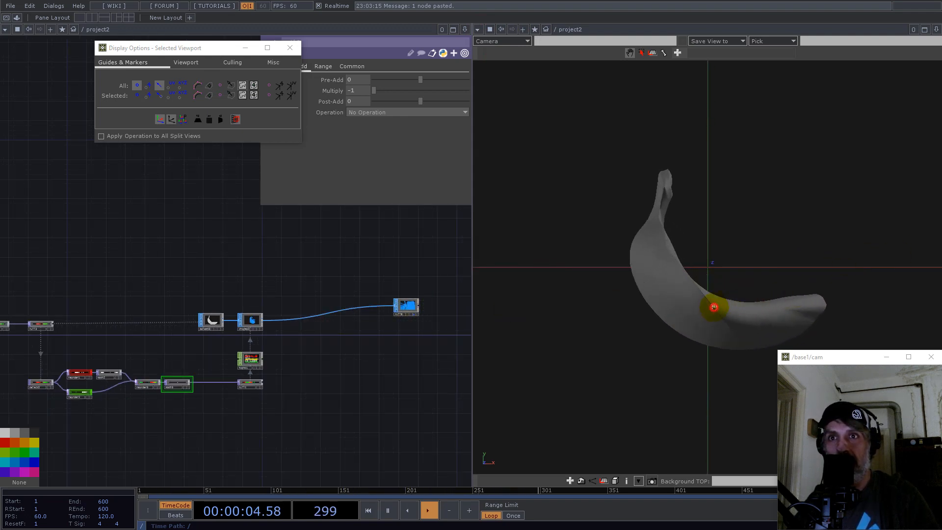
Insert a Material SOP between the CHOP to SOP and the Null SOP
right_click(328, 315)
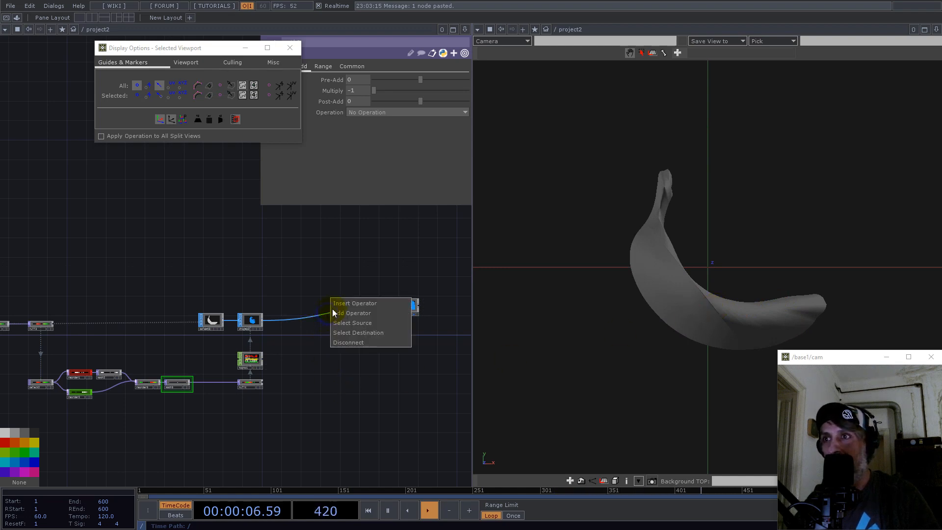
left_click(336, 305)
type("math")
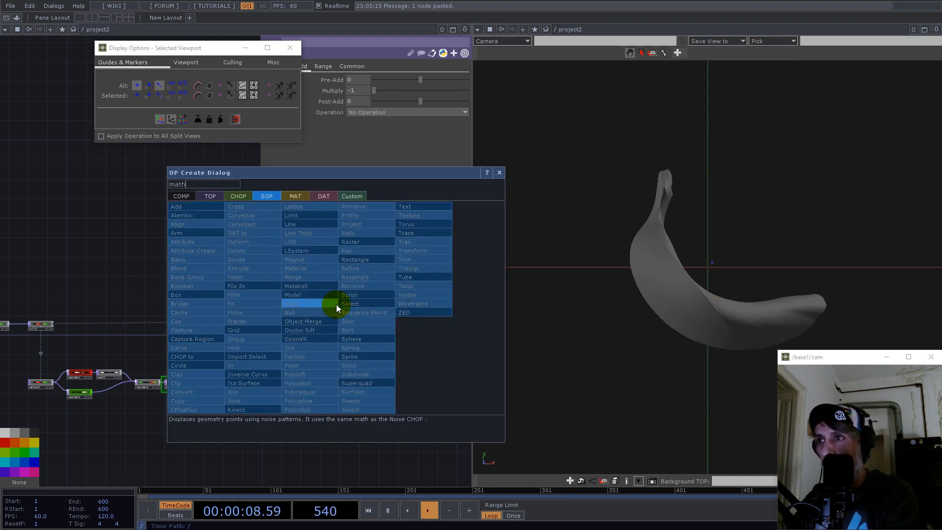
left_click(286, 269)
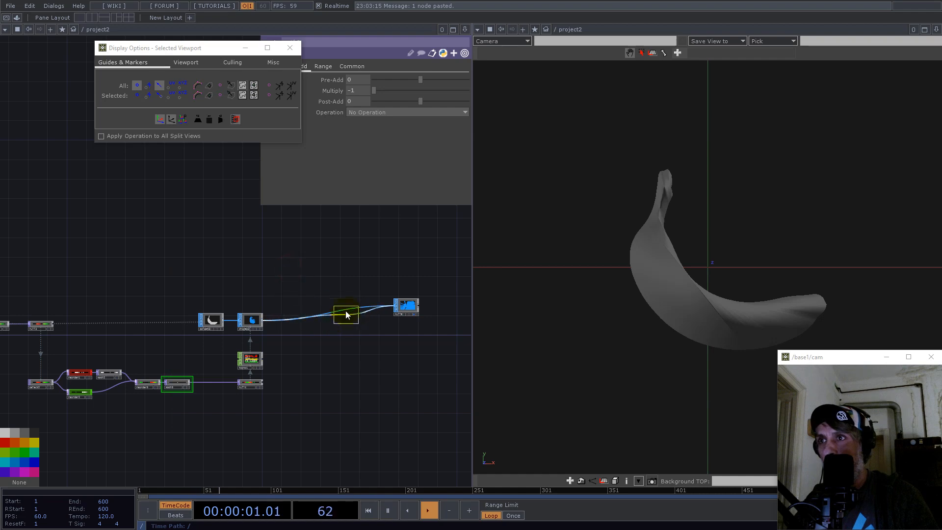
left_click(357, 311)
Add a Select TOP near the source image at the start of the network
scroll(373, 282, "up", 5)
left_click_drag(321, 276, 282, 173)
scroll(431, 359, "down", 7)
scroll(367, 390, "down", 4)
scroll(354, 387, "up", 6)
scroll(228, 310, "down", 6)
scroll(46, 322, "up", 6)
key("Tab")
type("se")
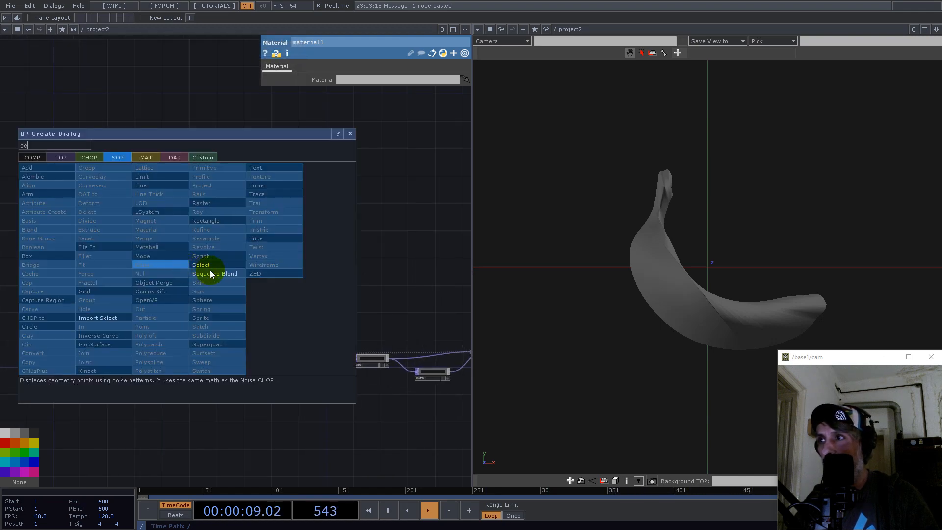
left_click(62, 158)
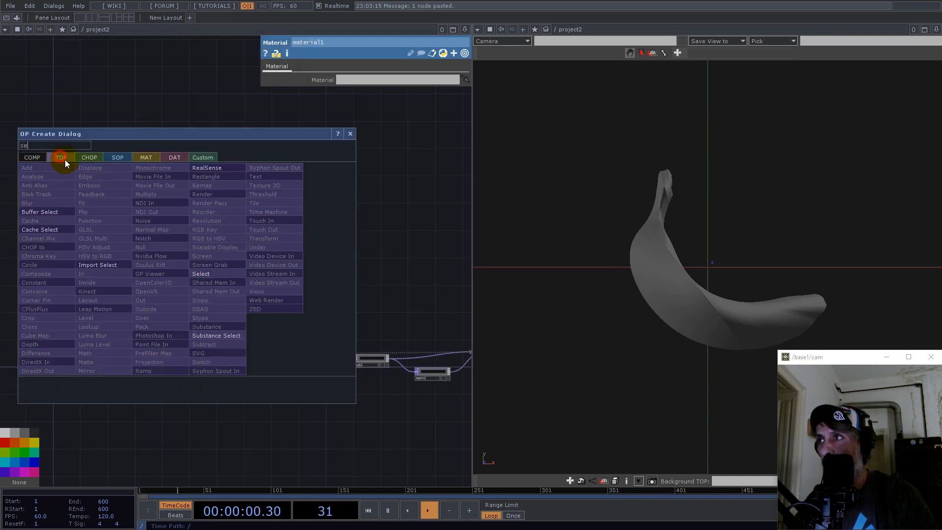
left_click(210, 275)
left_click(249, 276)
Point the Select TOP at moviefilein1 and move it below the Material SOP
left_click_drag(71, 314, 378, 80)
scroll(103, 298, "down", 6)
left_click_drag(143, 294, 339, 317)
scroll(329, 323, "up", 5)
Add a Constant MAT directly below the Material SOP
double_click(317, 337)
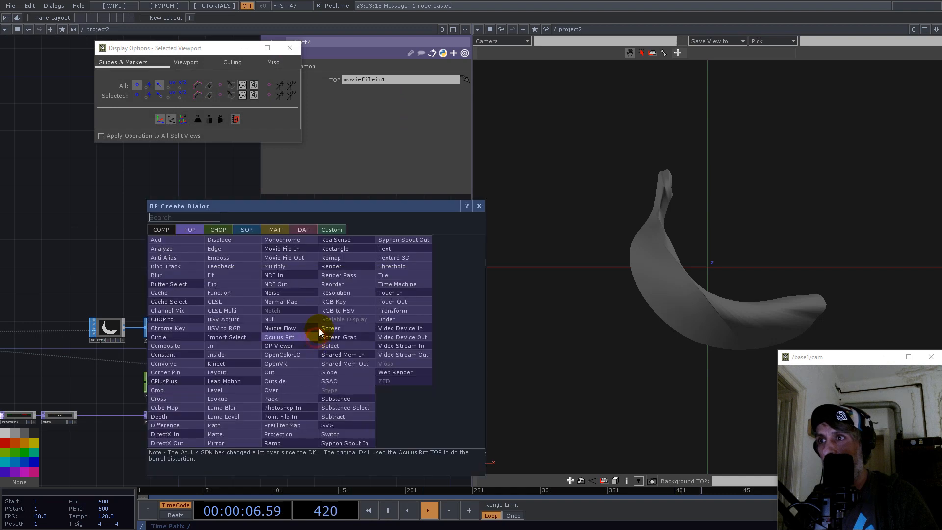
left_click(280, 228)
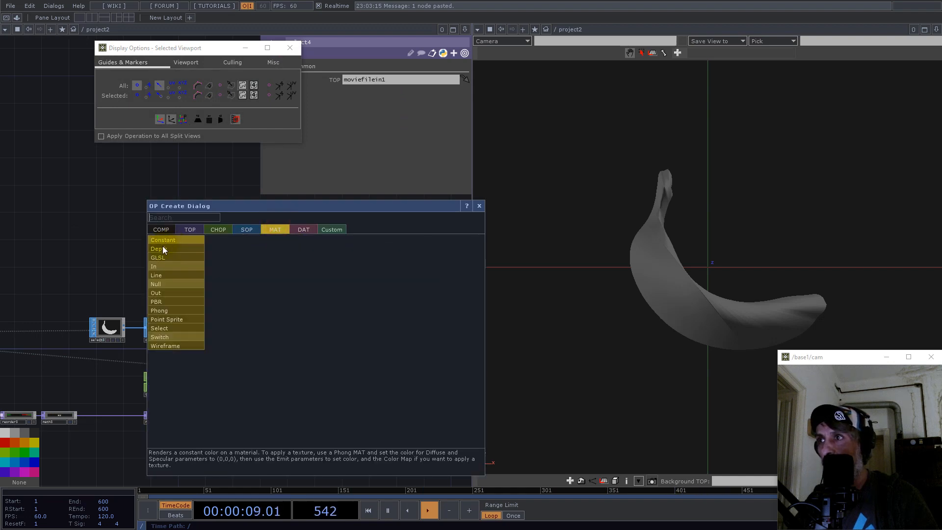
left_click(163, 240)
left_click(319, 347)
Use select4 as the Constant MAT's Color Map and assign constant1 as the Material SOP's material
left_click_drag(297, 371, 383, 122)
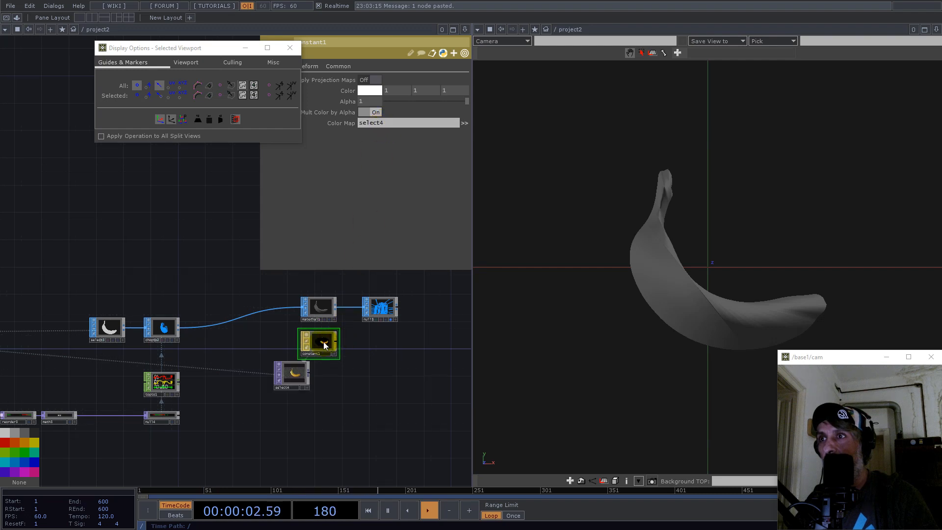
left_click(318, 308)
left_click_drag(319, 340, 359, 82)
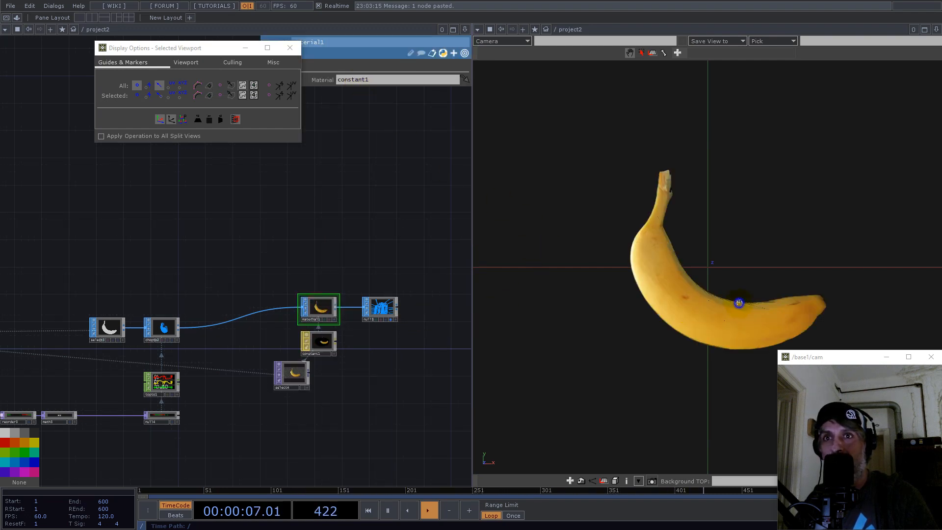
Display points, point numbers and point normals on the textured banana in the Geometry Viewer
right_click(743, 252)
left_click(757, 269)
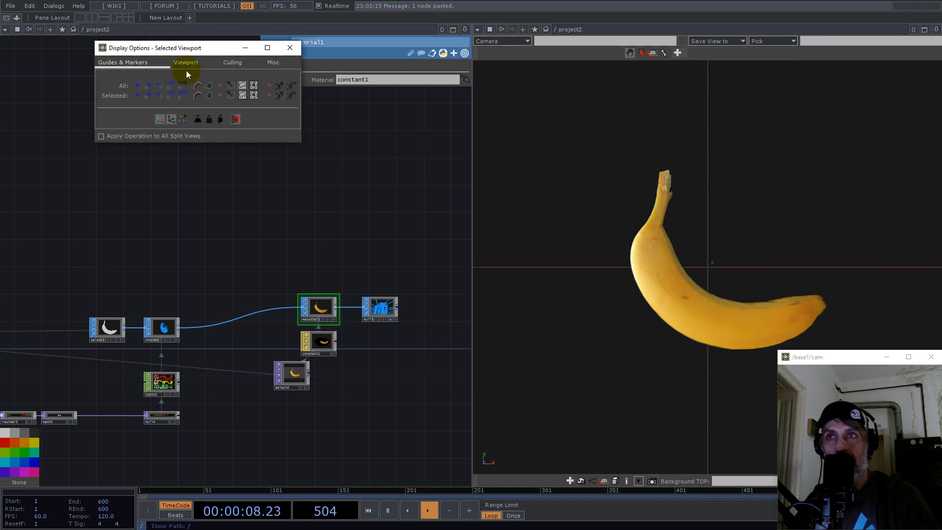
left_click(146, 86)
left_click(139, 86)
left_click(159, 85)
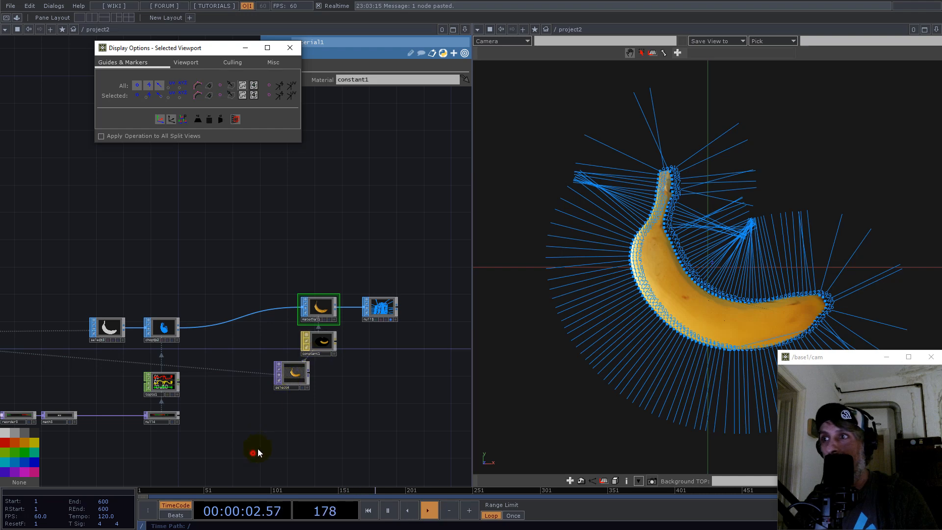
Review the normal-computing chain from the Reorder and Math TOPs to the TOP to CHOP's r, g and b curves
left_click_drag(253, 453, 371, 343)
scroll(184, 311, "up", 5)
left_click_drag(141, 237, 571, 260)
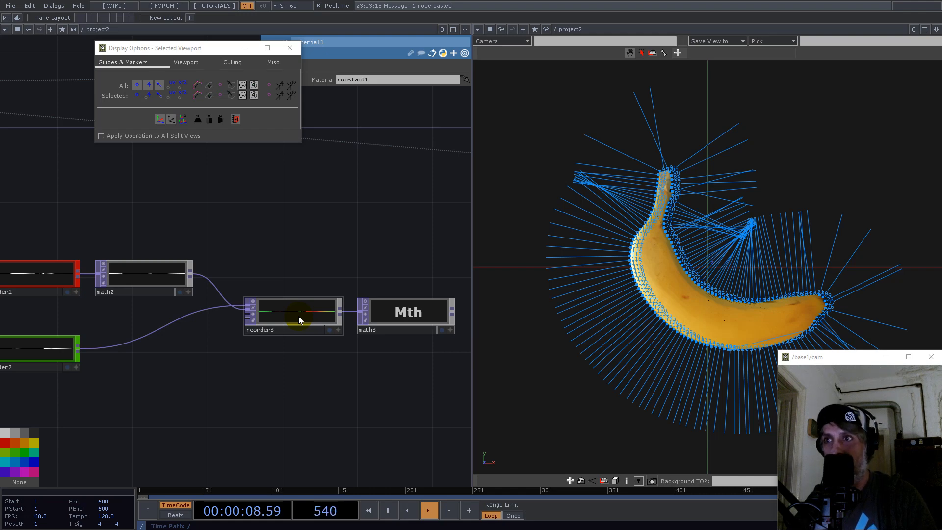
left_click_drag(344, 248, 46, 286)
scroll(242, 345, "down", 3)
scroll(312, 300, "up", 3)
scroll(319, 301, "up", 5)
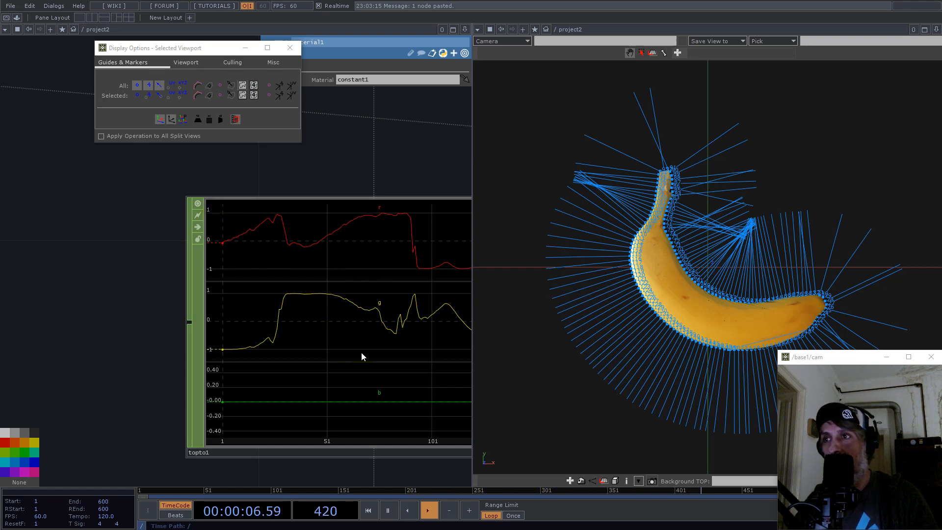
Insert a Math TOP on the wire between math3 and null4
scroll(361, 297, "down", 6)
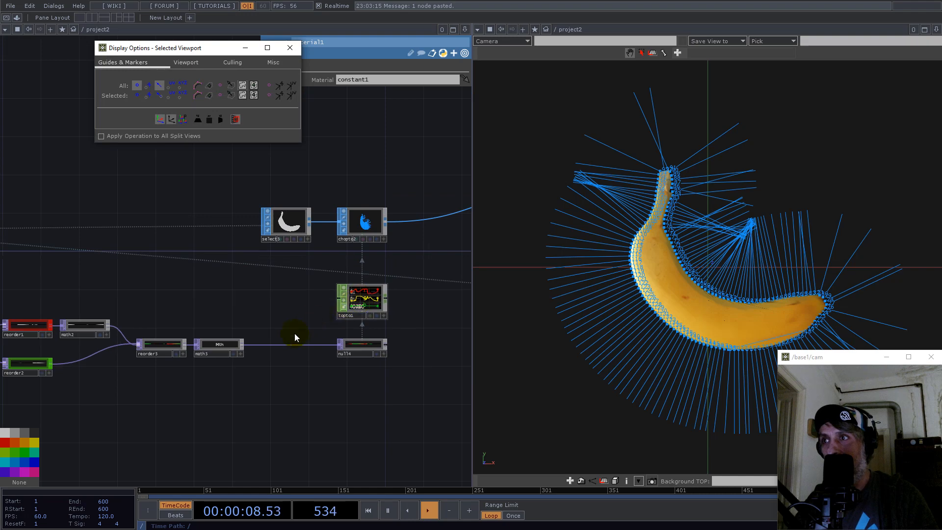
scroll(222, 346, "up", 4)
left_click(223, 346)
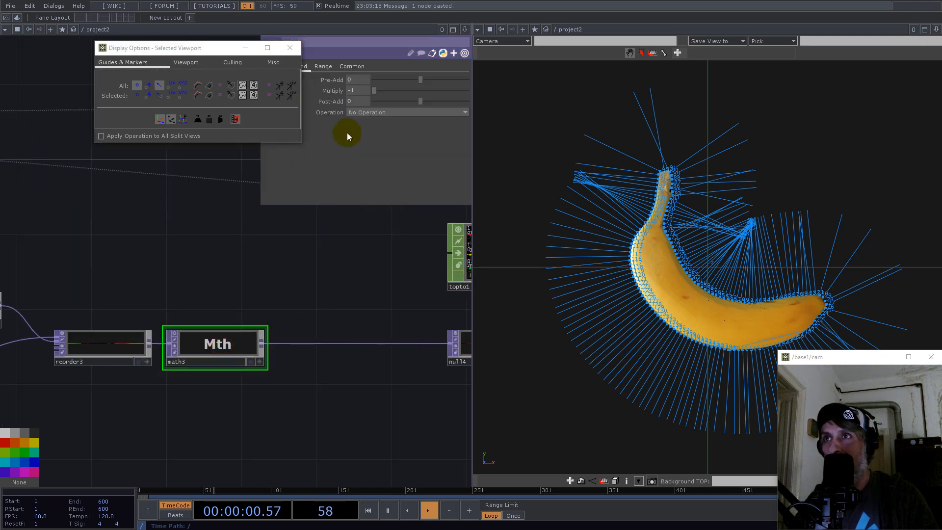
right_click(343, 342)
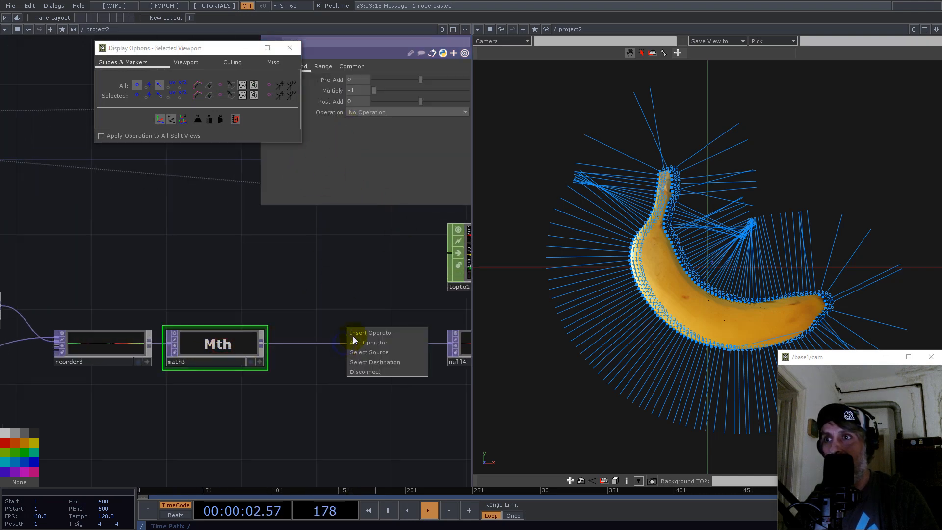
left_click(355, 330)
type("math")
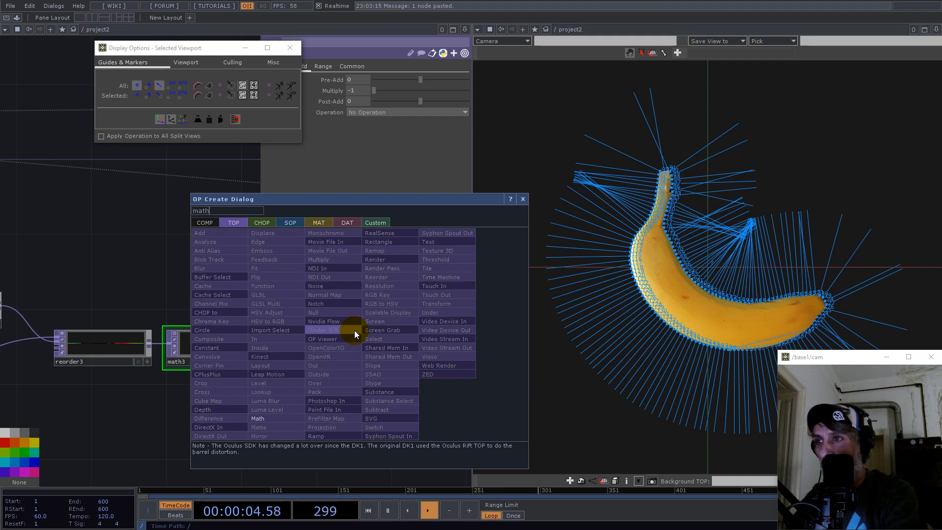
left_click(275, 416)
left_click(365, 344)
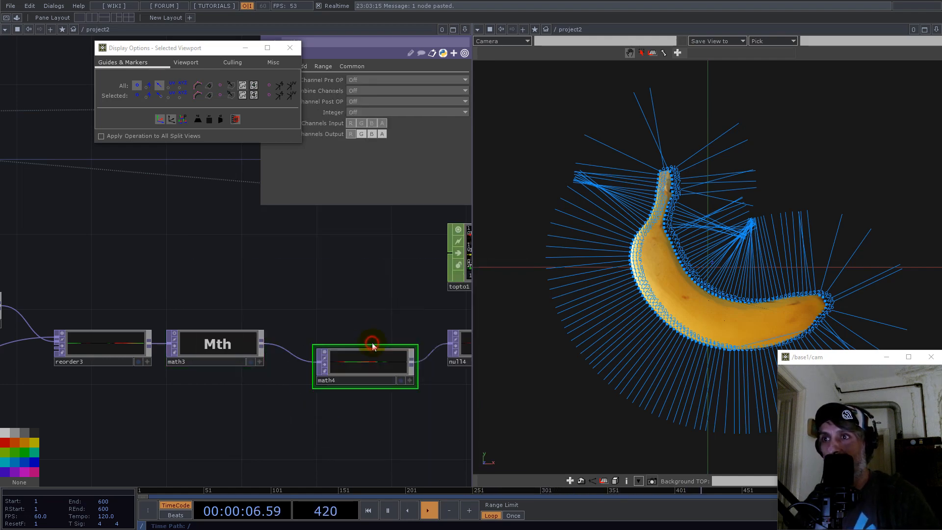
Close the viewport display options and set the new Math TOP's Multiply to 0.42 to shorten the normals
left_click_drag(213, 49, 157, 69)
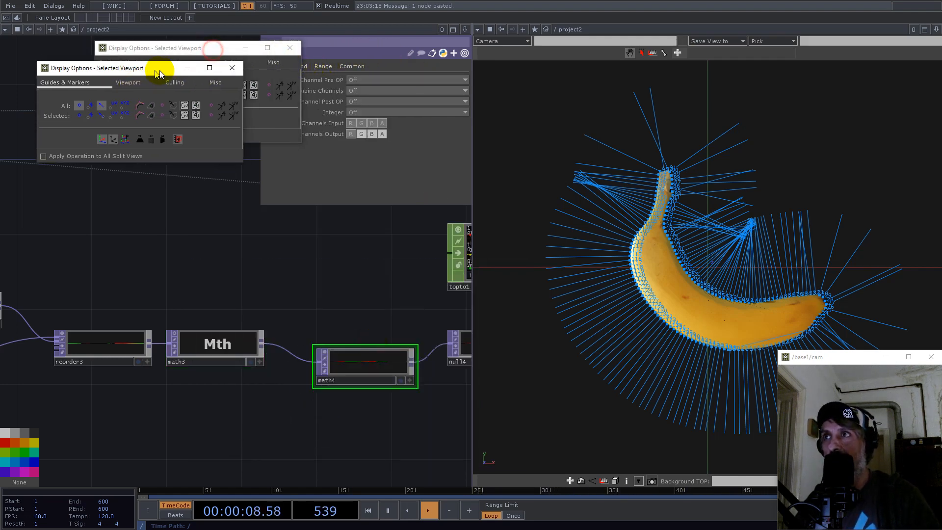
left_click(229, 69)
left_click(291, 47)
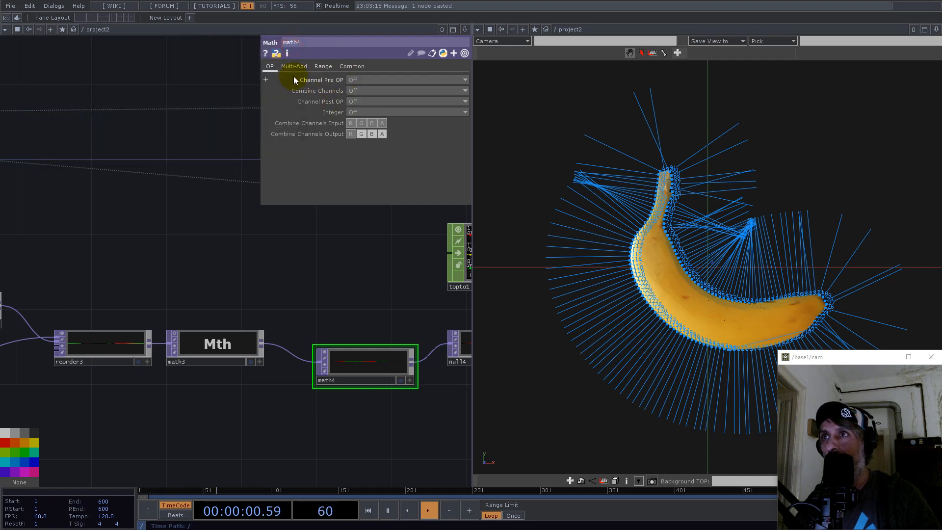
left_click(294, 66)
left_click_drag(392, 91, 386, 89)
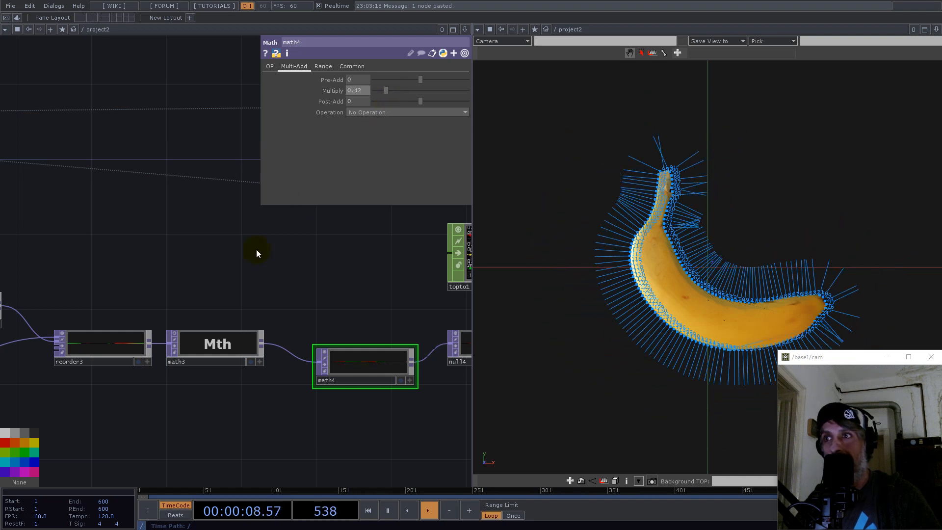
Inspect the shortened normals around the banana and set the Constant MAT's Wire Frame to Topology Wire Frame
left_click_drag(652, 297, 652, 226)
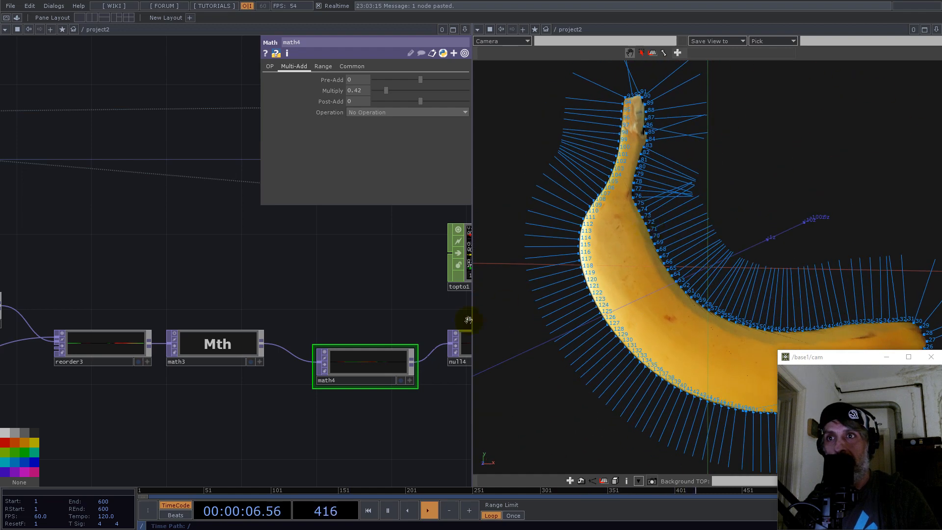
scroll(372, 316, "down", 6)
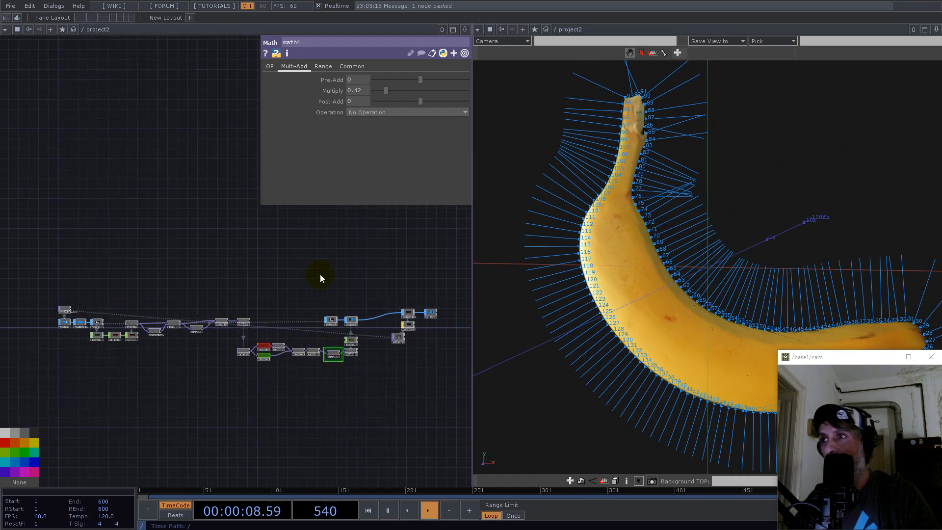
left_click_drag(721, 241, 746, 267)
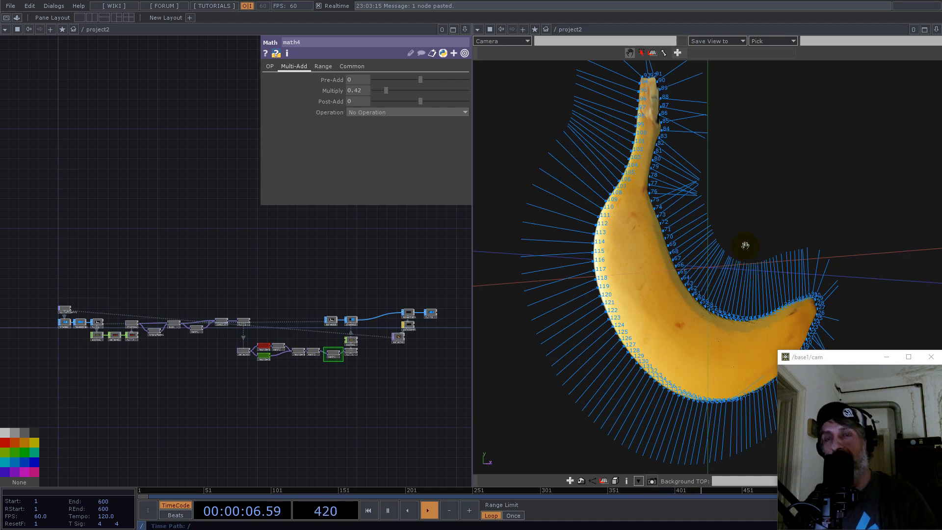
left_click_drag(648, 249, 584, 221)
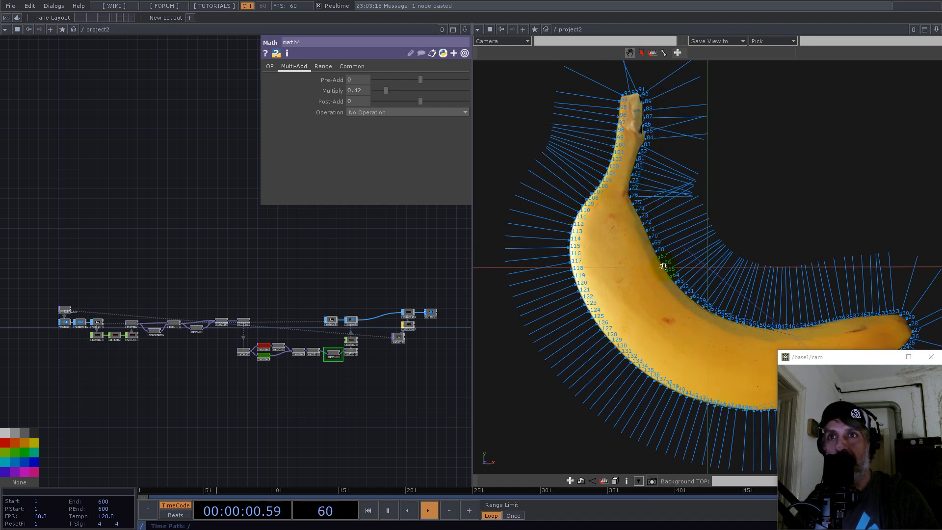
left_click_drag(770, 308, 304, 327)
scroll(305, 327, "up", 5)
left_click(344, 281)
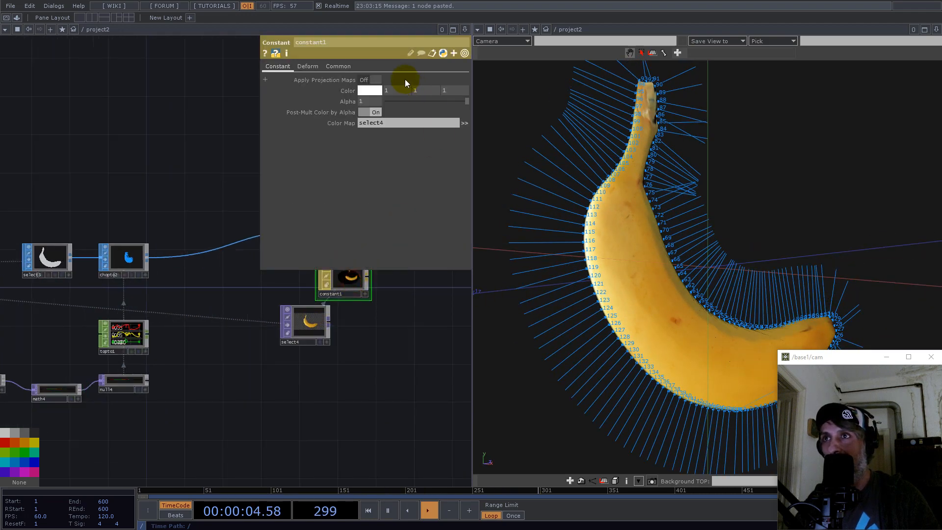
left_click(350, 68)
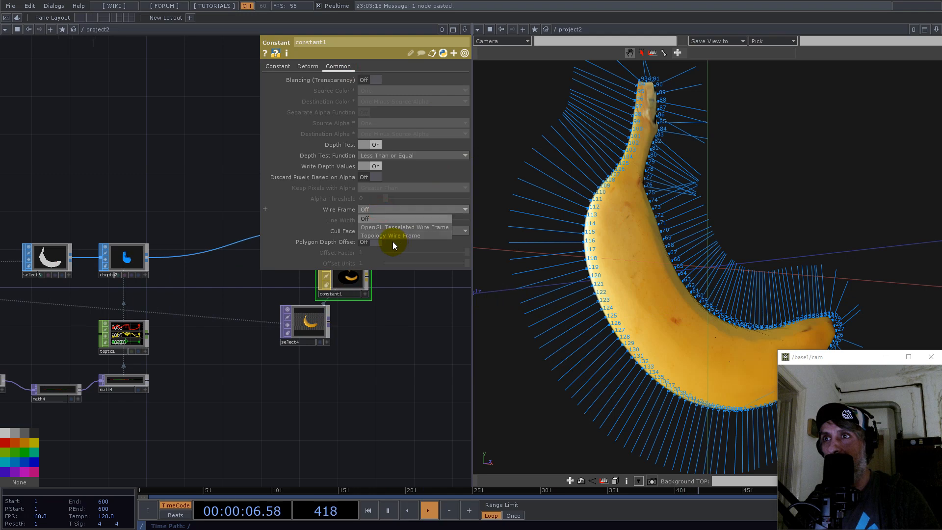
left_click(397, 234)
left_click(448, 339)
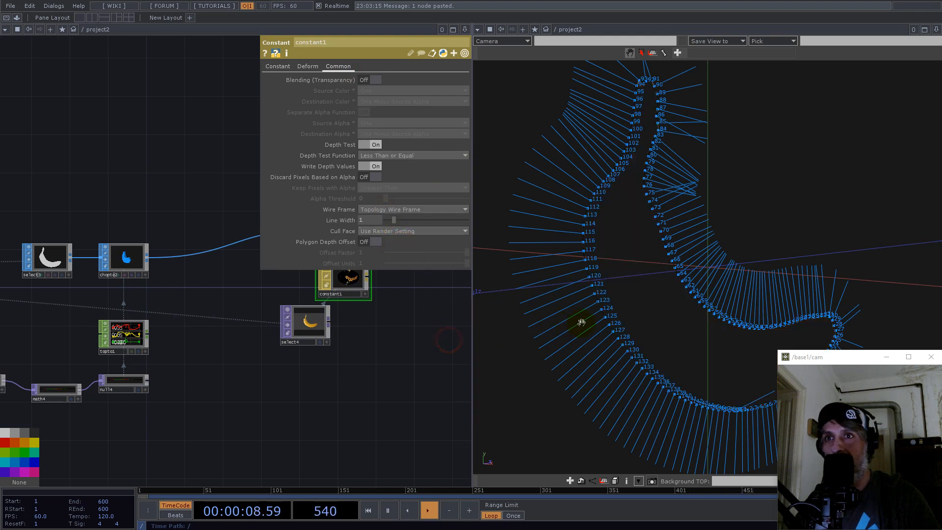
Clear the select4 texture from the Constant MAT's Color Map
left_click_drag(376, 360, 284, 469)
left_click(214, 432)
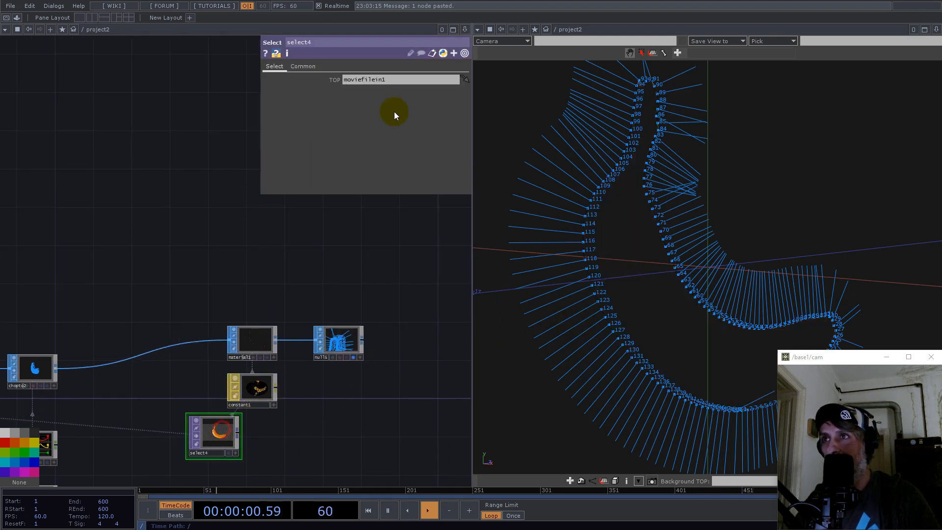
left_click(269, 384)
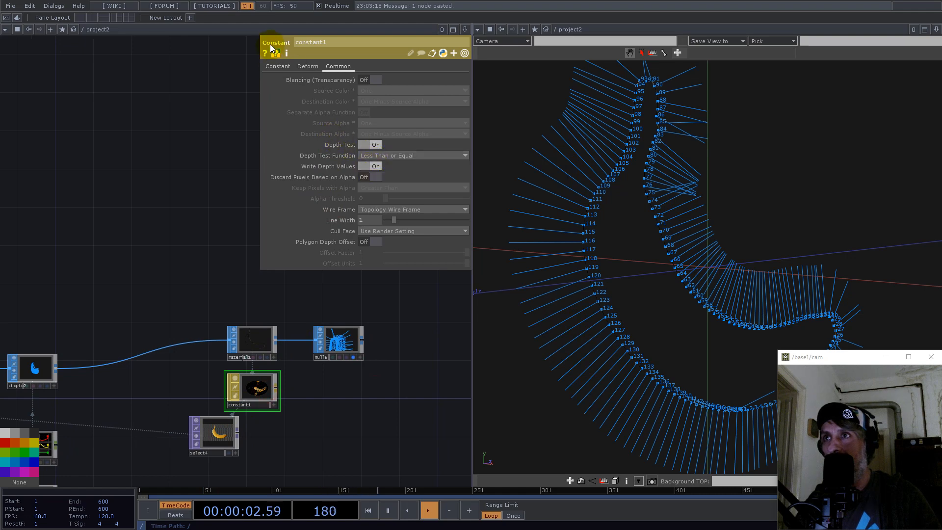
left_click(278, 66)
left_click(387, 122)
key("BackSpace")
left_click(318, 296)
Insert a Noise SOP between the CHOP to SOP and the Material SOP
mouse_move(746, 297)
left_mouse_down()
mouse_move(780, 292)
mouse_move(745, 309)
left_mouse_up()
scroll(671, 354, "down", 4)
mouse_move(683, 328)
left_mouse_down()
mouse_move(715, 328)
mouse_move(697, 331)
left_mouse_up()
left_click_drag(337, 412, 392, 368)
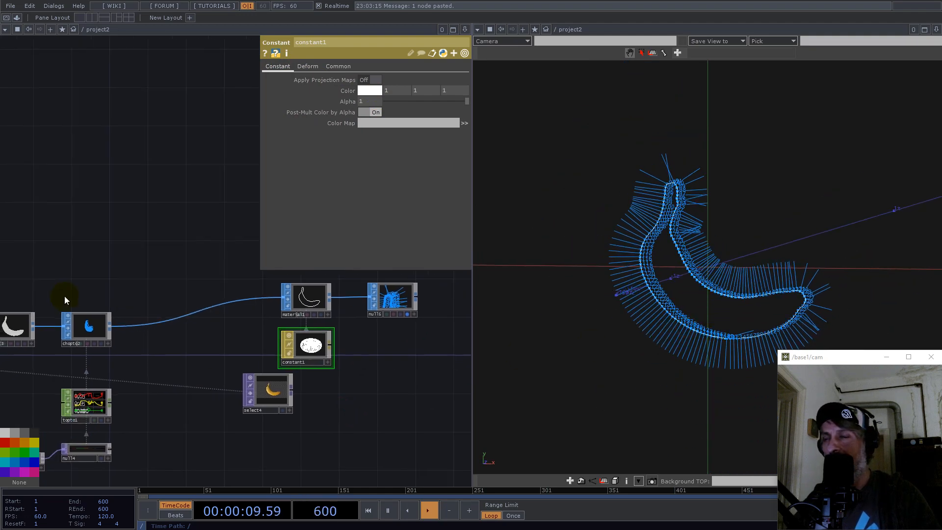
right_click(147, 322)
left_click(158, 311)
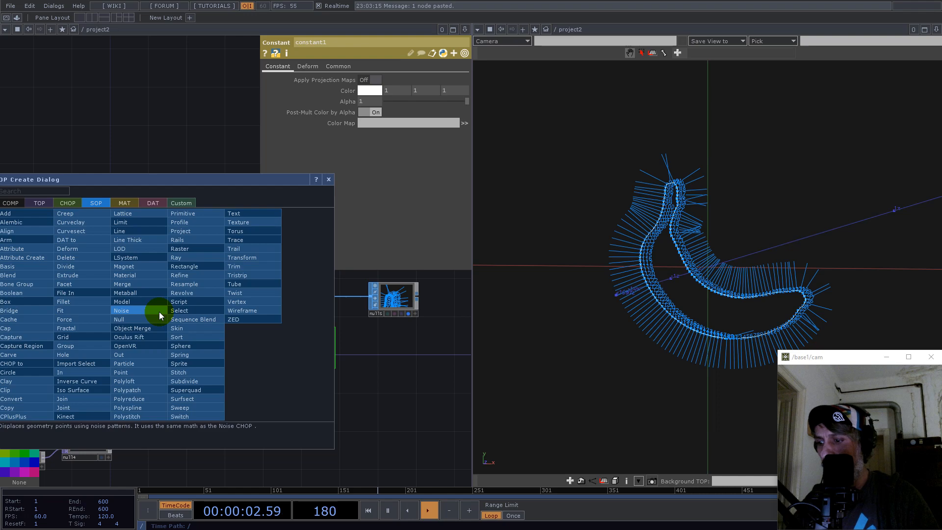
type("noi")
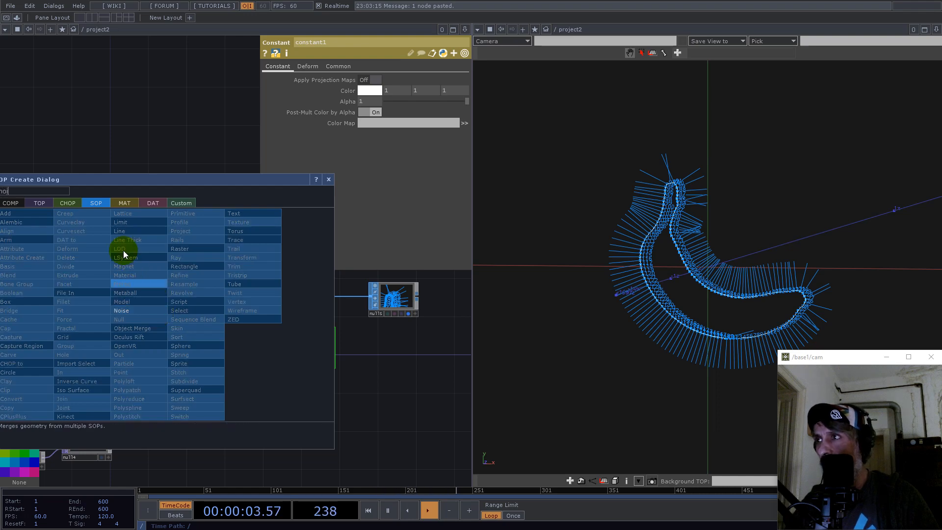
left_click(128, 311)
left_click(177, 324)
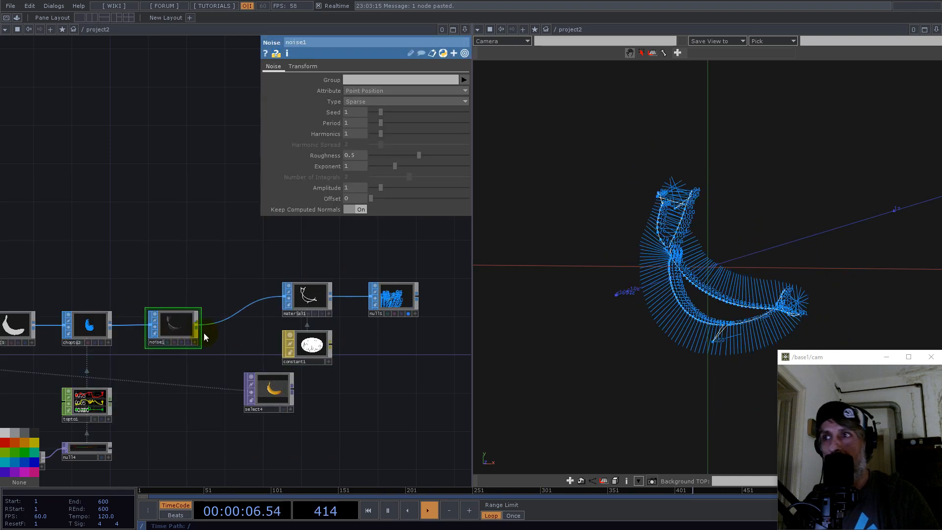
Set the Noise SOP's Amplitude to 0.13 and Period to 0.03, and move select4 away from the Constant MAT
left_click_drag(195, 252, 269, 237)
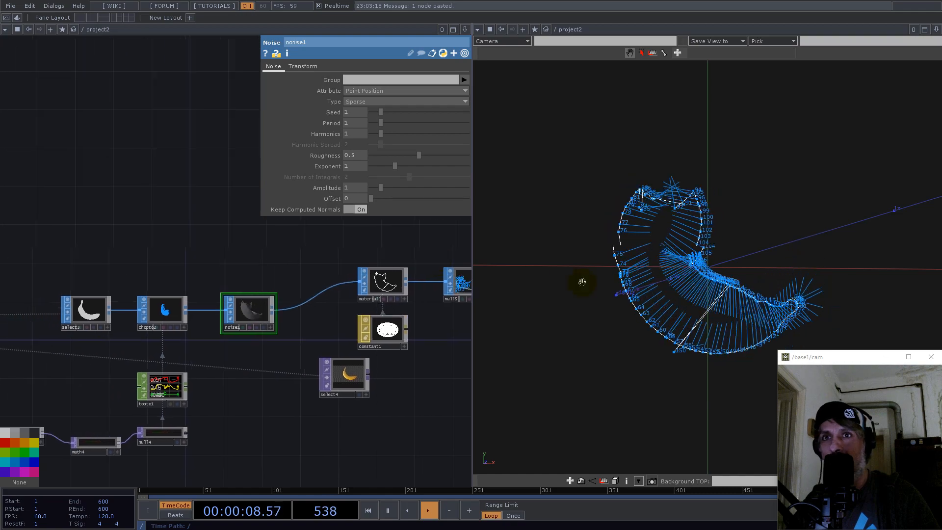
left_click_drag(380, 187, 370, 188)
left_click(381, 122)
left_click_drag(371, 123, 372, 123)
left_click_drag(869, 318, 717, 227)
left_click_drag(357, 379, 337, 407)
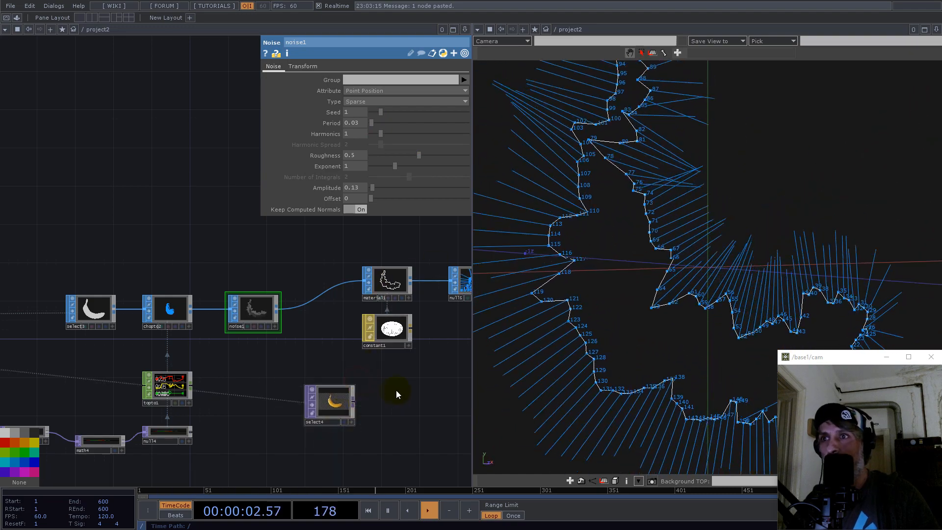
Move math4 and the nodes downstream of it further along the network, leaving a gap after math3
scroll(393, 391, "down", 8)
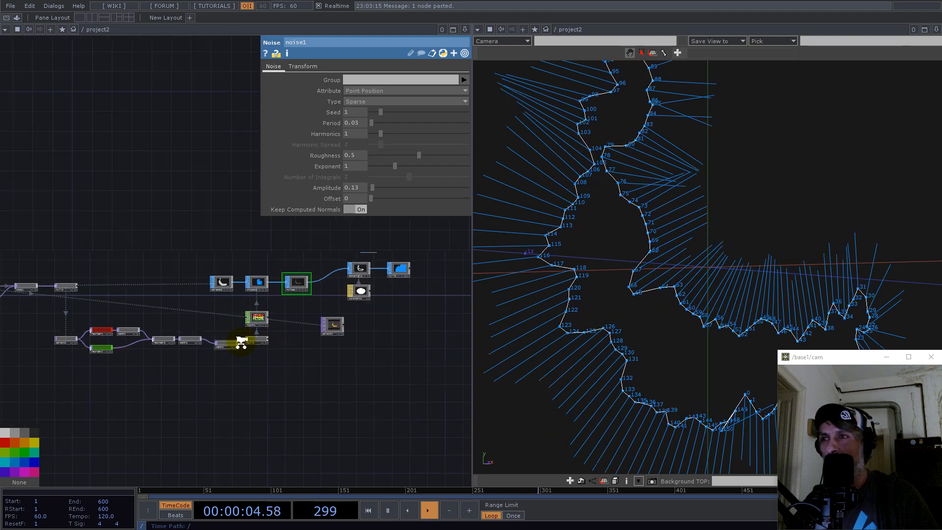
scroll(305, 385, "up", 5)
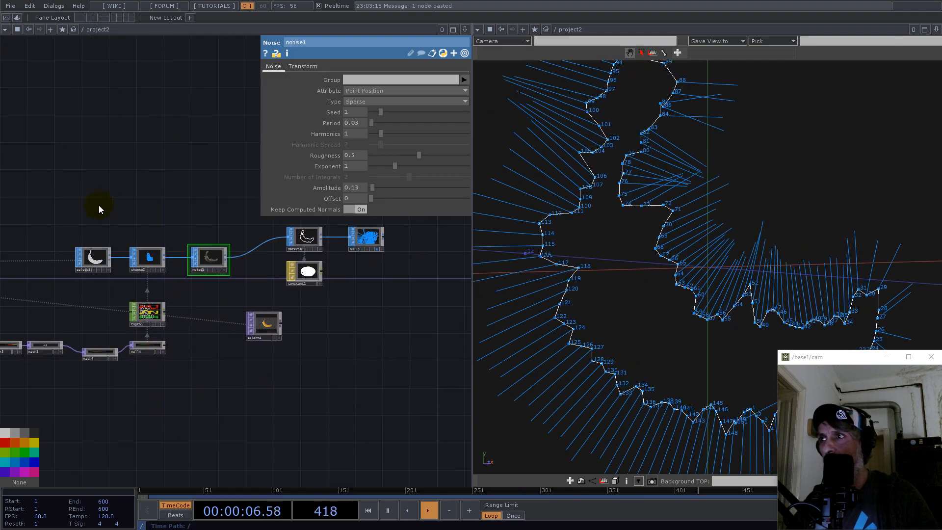
left_click_drag(67, 206, 447, 322)
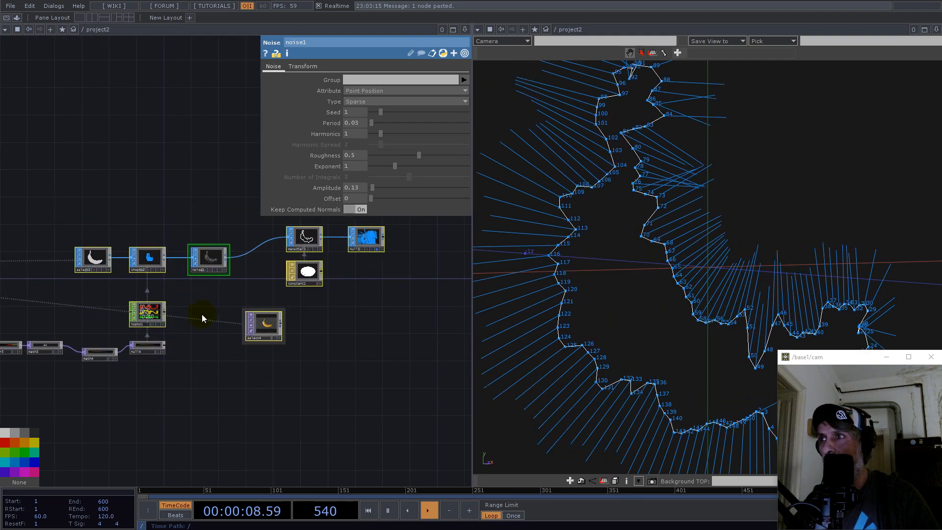
left_click_drag(151, 348, 341, 326)
left_click_drag(325, 384, 346, 330)
scroll(153, 320, "up", 3)
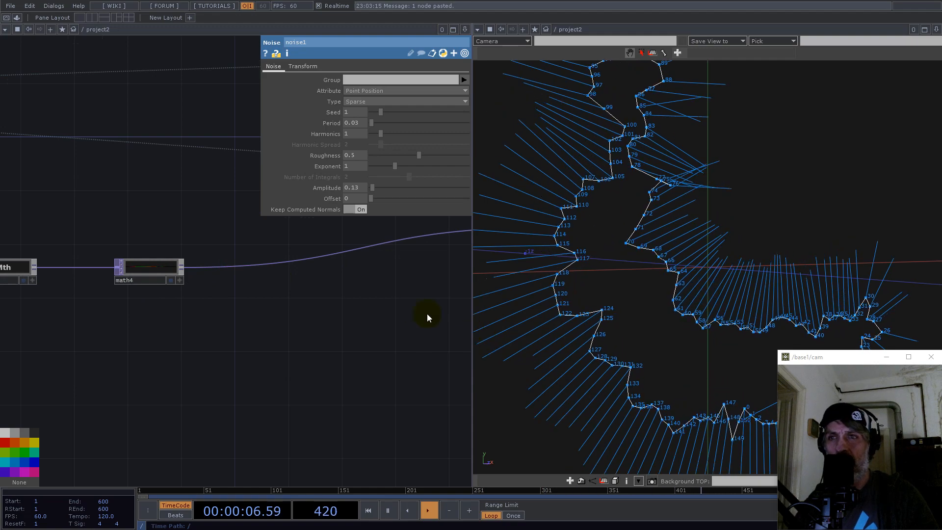
scroll(427, 318, "down", 3)
left_click_drag(362, 309, 263, 294)
scroll(334, 304, "up", 3)
left_click_drag(433, 297, 222, 374)
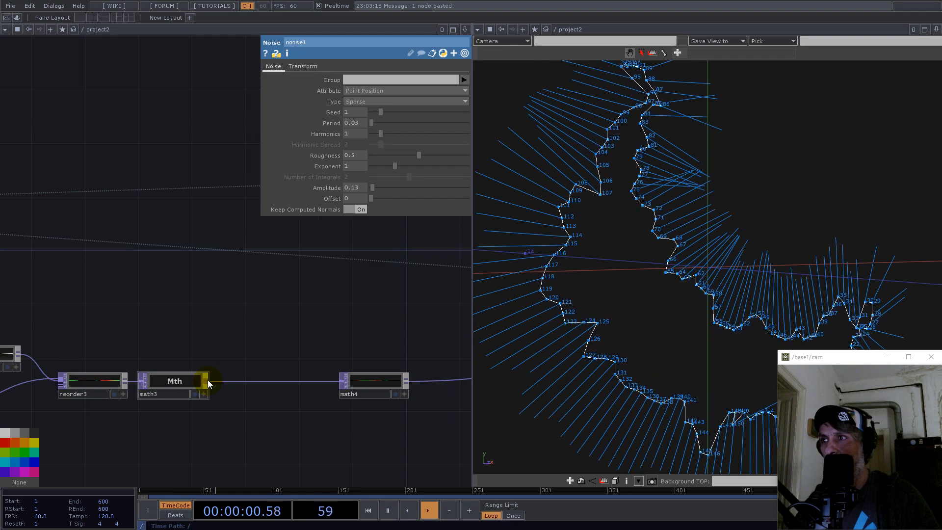
Branch a Noise TOP off math3's output and place it just above the wire to math4
right_click(207, 380)
type("noi")
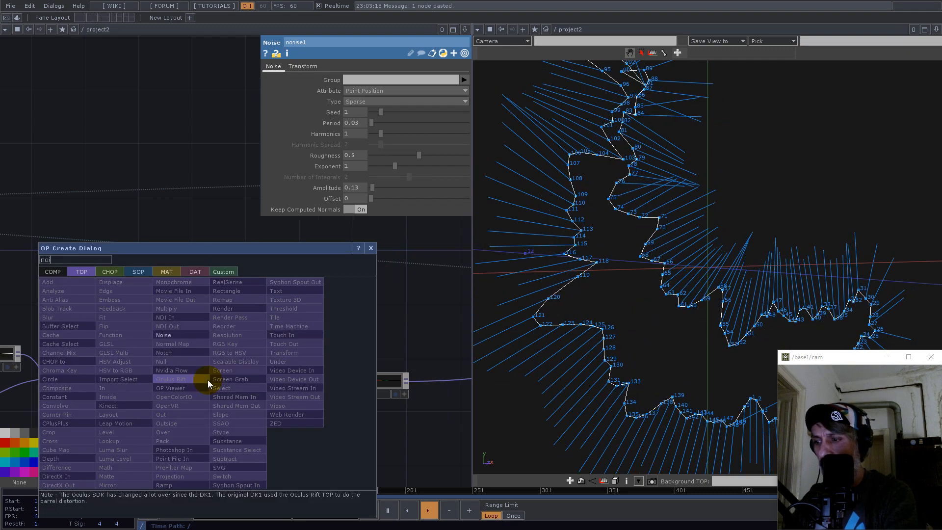
left_click(180, 334)
left_click(258, 346)
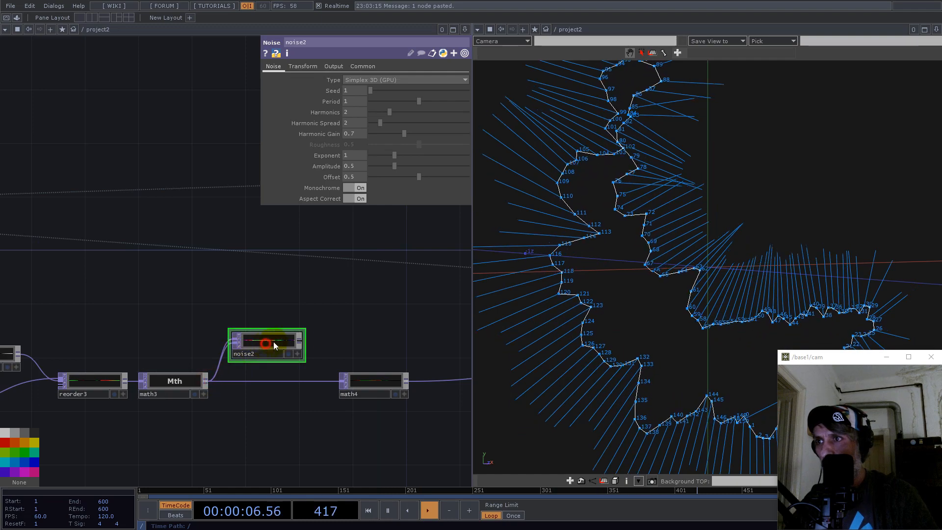
Set the Noise TOP's Offset to 0, turn Monochrome off, and choose the 32-bit float (RG) pixel format
left_click_drag(390, 177, 349, 182)
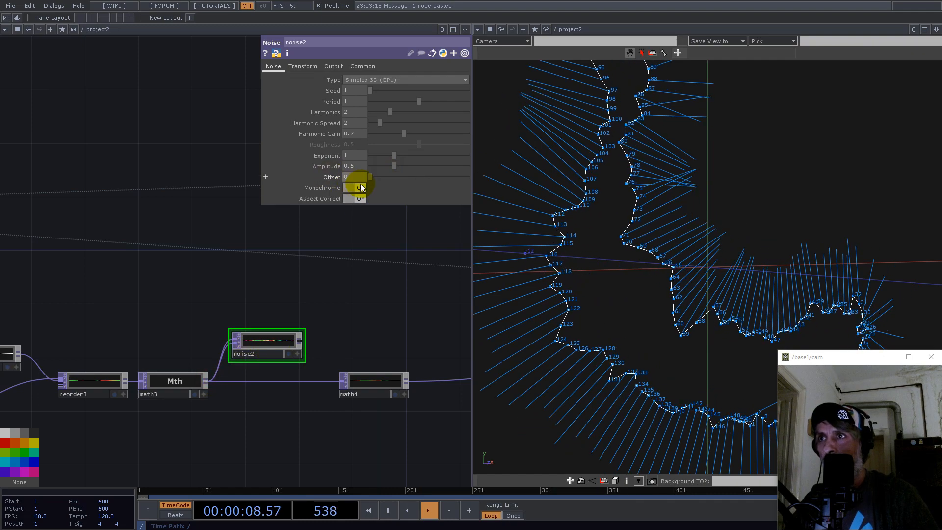
left_click(355, 188)
left_click(363, 66)
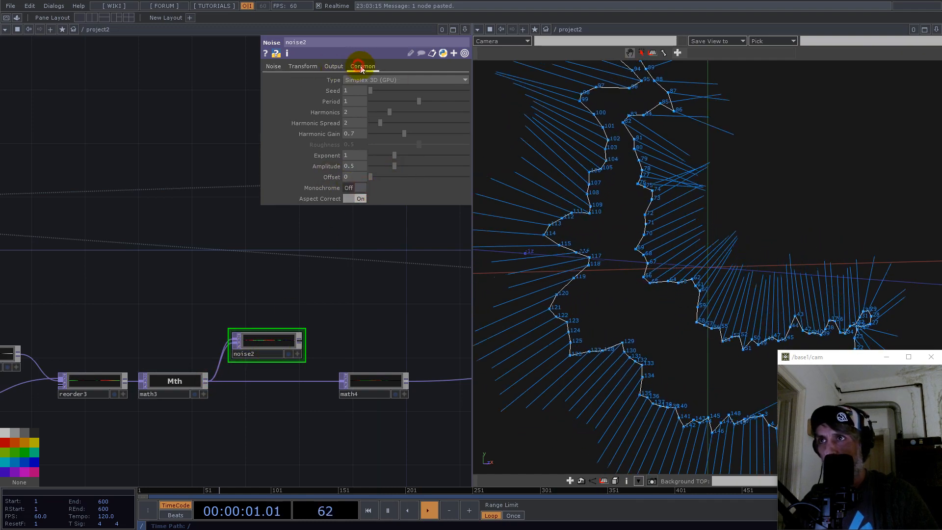
left_click(378, 154)
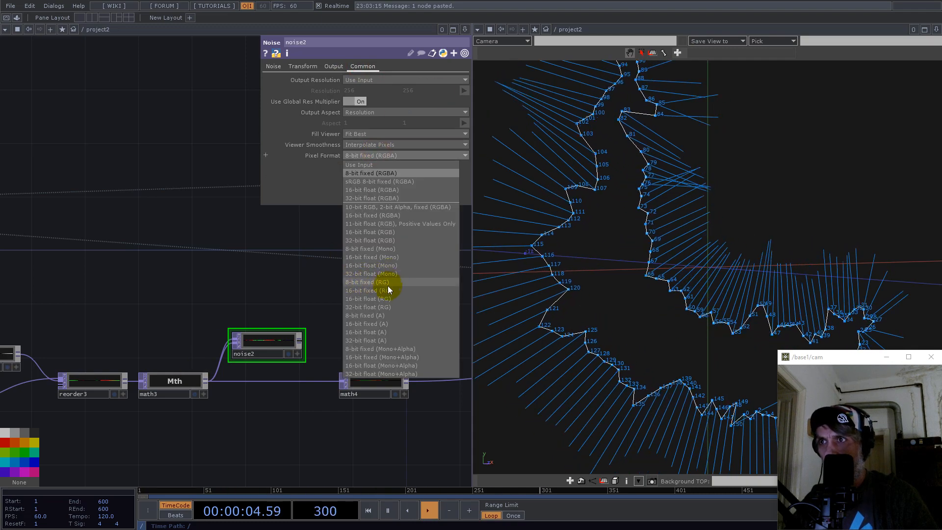
left_click(379, 306)
Wire the Noise TOP into math4 and align it in the row between math3 and math4
left_click(304, 336)
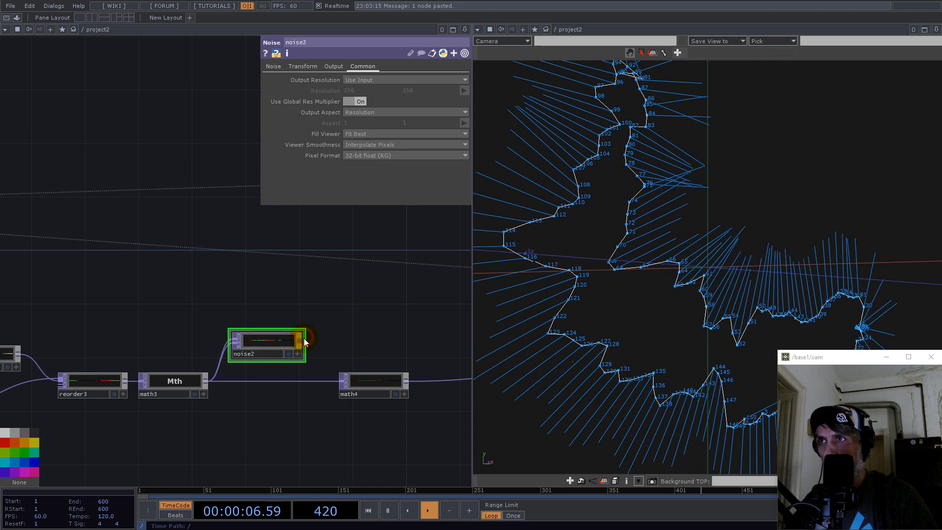
left_click(328, 384)
left_click_drag(283, 348, 295, 375)
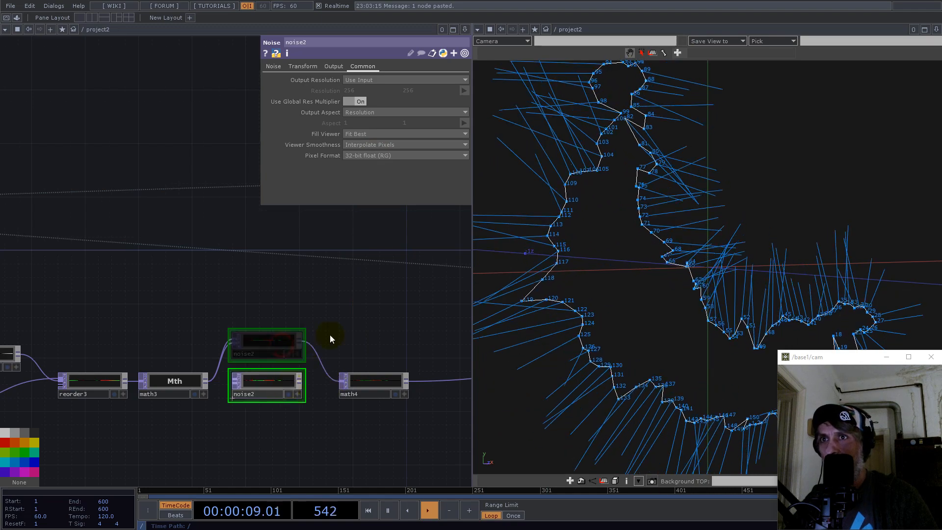
Set the noise1 SOP's Amplitude to 0.1 and its Roughness to 0
left_click(274, 66)
mouse_move(394, 169)
left_mouse_down()
mouse_move(358, 163)
mouse_move(425, 163)
mouse_move(379, 164)
mouse_move(388, 163)
left_mouse_up()
left_click_drag(377, 308, 153, 366)
scroll(152, 367, "down", 5)
scroll(342, 306, "up", 6)
left_click(321, 348)
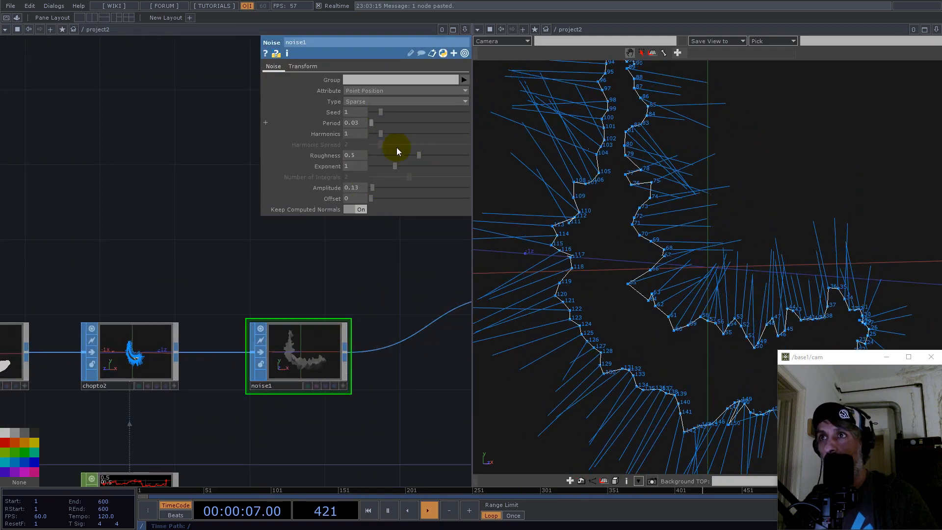
left_click(357, 188)
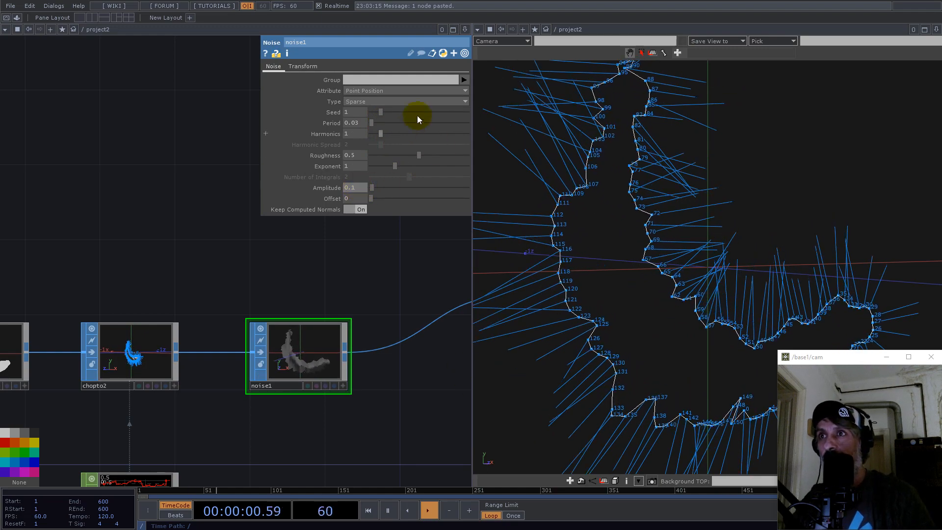
left_click_drag(419, 155, 281, 154)
Try a Period of 0.0125 on the noise1 SOP and settle on 0.57 for a smoother outline distortion
left_click_drag(364, 123, 356, 125)
type("25")
key("Return")
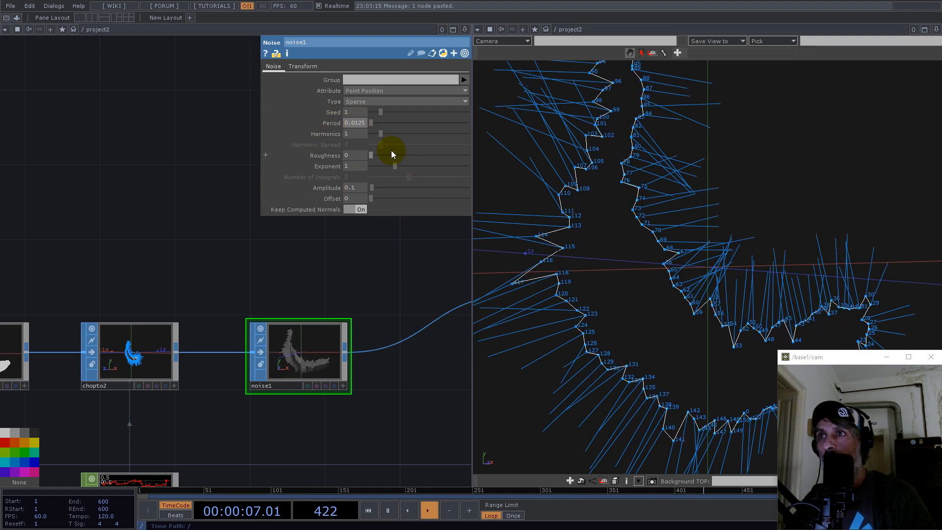
mouse_move(371, 122)
left_mouse_down()
mouse_move(387, 120)
mouse_move(376, 122)
left_mouse_up()
left_click_drag(709, 269, 687, 290)
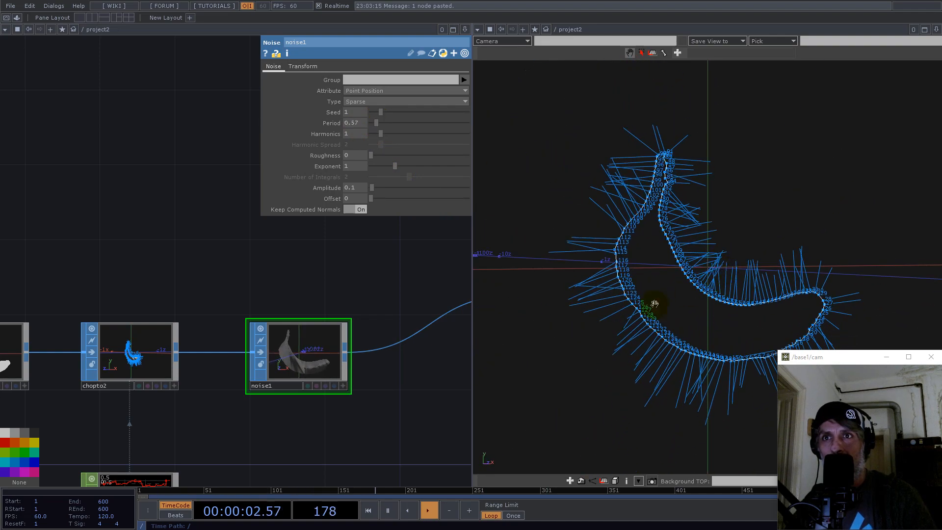
Assign select4 as the Color Map of the constant1 material and turn its Wire Frame off
left_click_drag(236, 435, 100, 255)
scroll(101, 255, "down", 5)
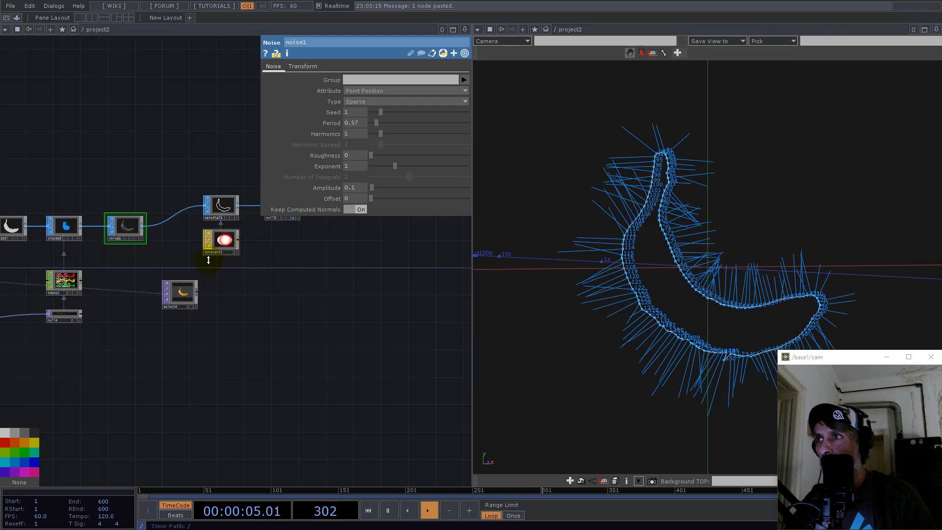
left_click(221, 241)
left_click_drag(179, 293, 373, 122)
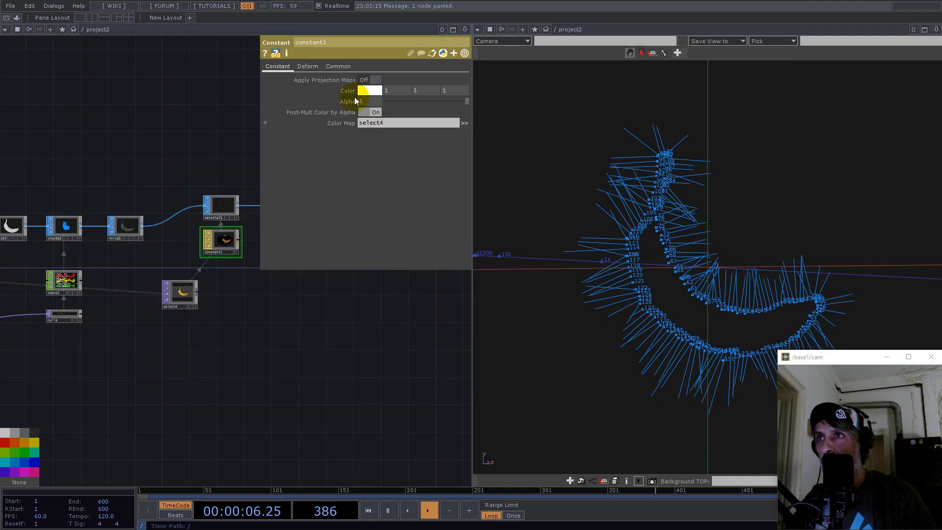
left_click(337, 66)
left_click(390, 209)
left_click(374, 220)
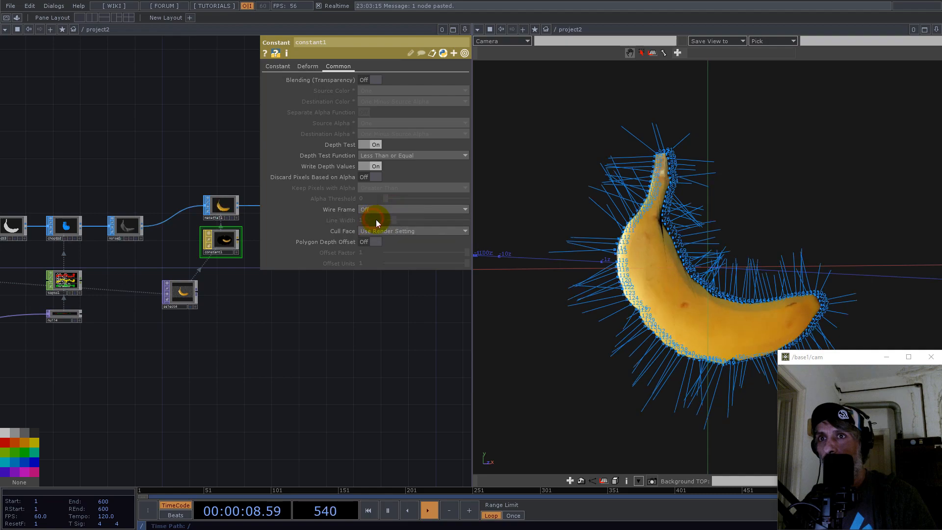
Examine the textured banana and its normals from several angles, and review the node chain around select2 and the reorder TOPs
scroll(735, 278, "up", 4)
left_click_drag(740, 278, 787, 323)
scroll(733, 268, "down", 3)
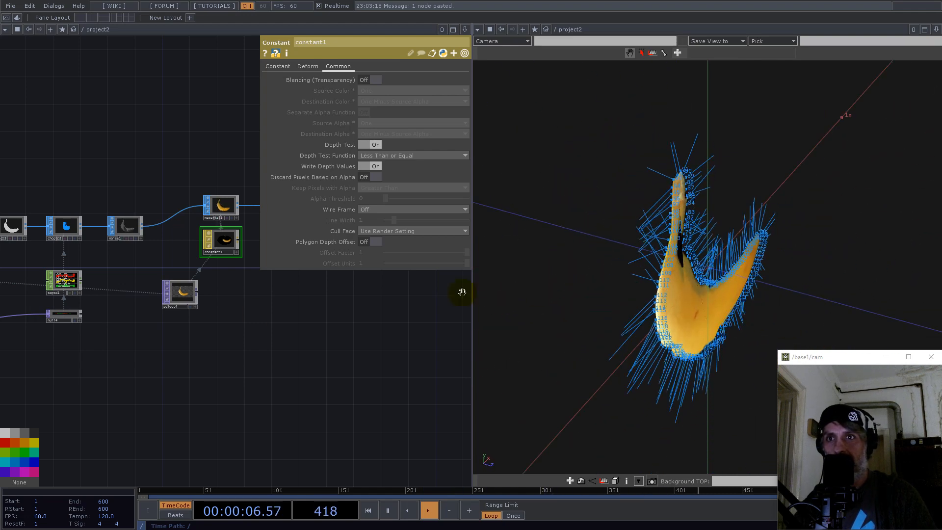
scroll(304, 361, "down", 5)
scroll(294, 370, "up", 8)
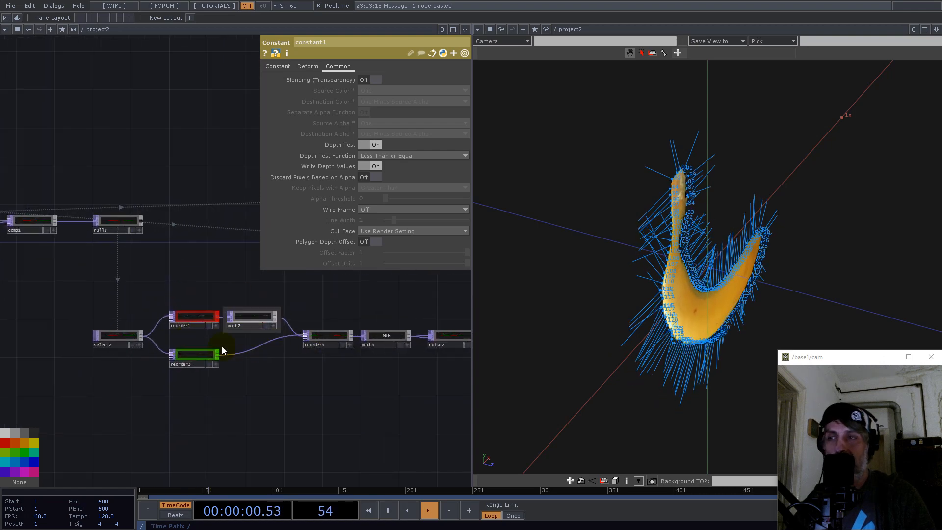
scroll(153, 328, "up", 4)
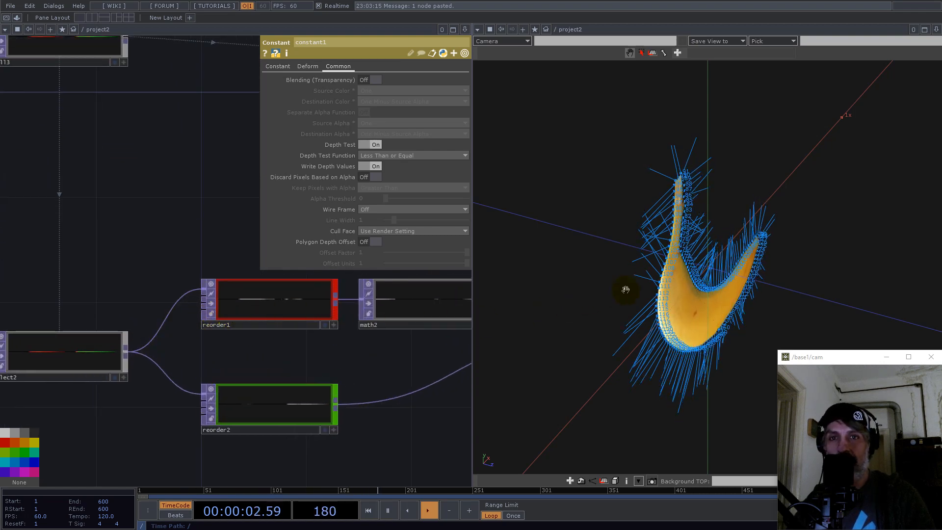
left_click_drag(698, 285, 572, 243)
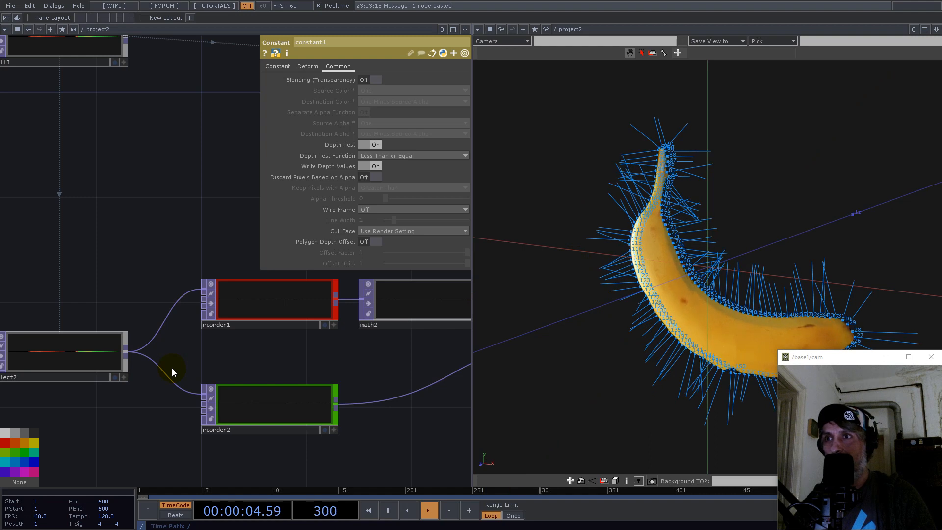
scroll(172, 368, "down", 5)
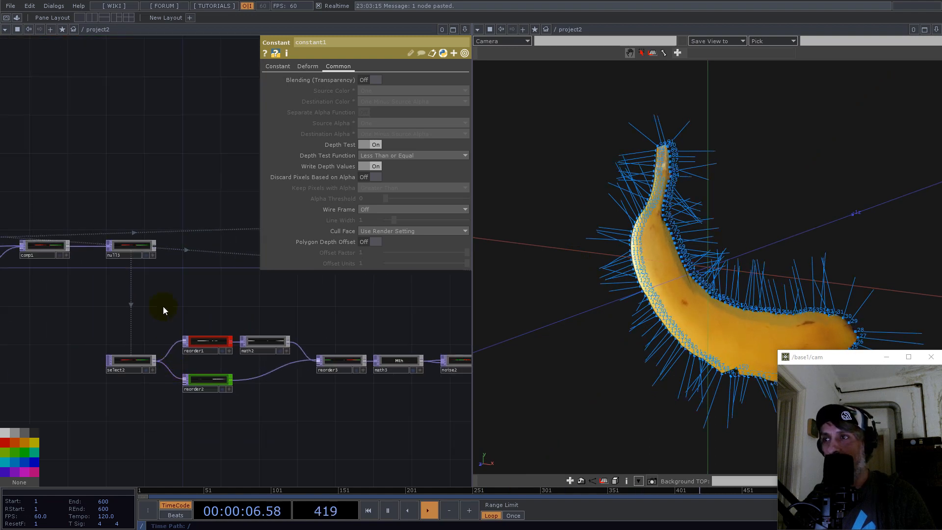
left_click_drag(163, 306, 348, 304)
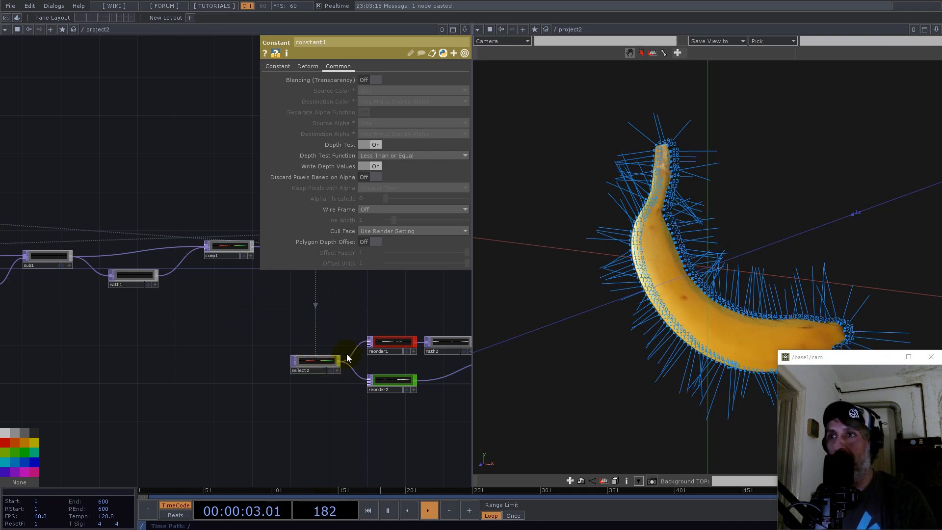
left_click_drag(303, 343, 352, 337)
scroll(350, 337, "down", 4)
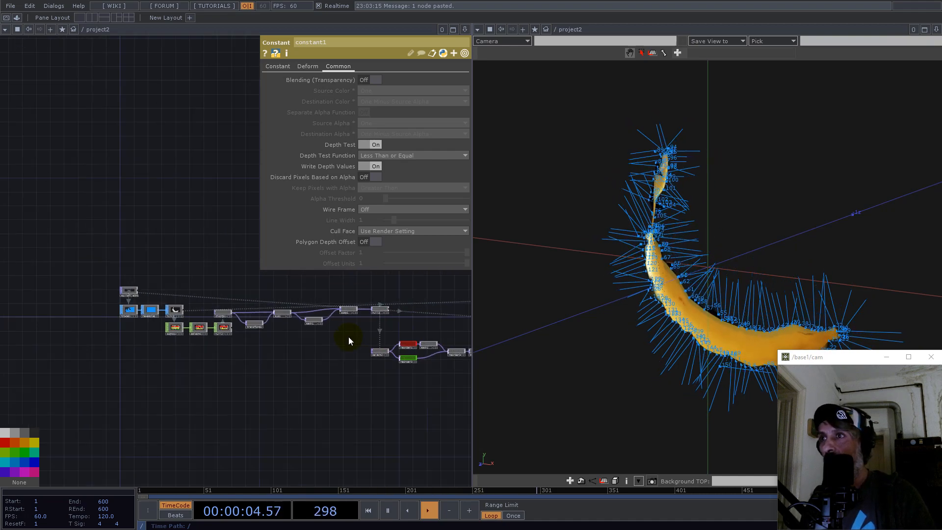